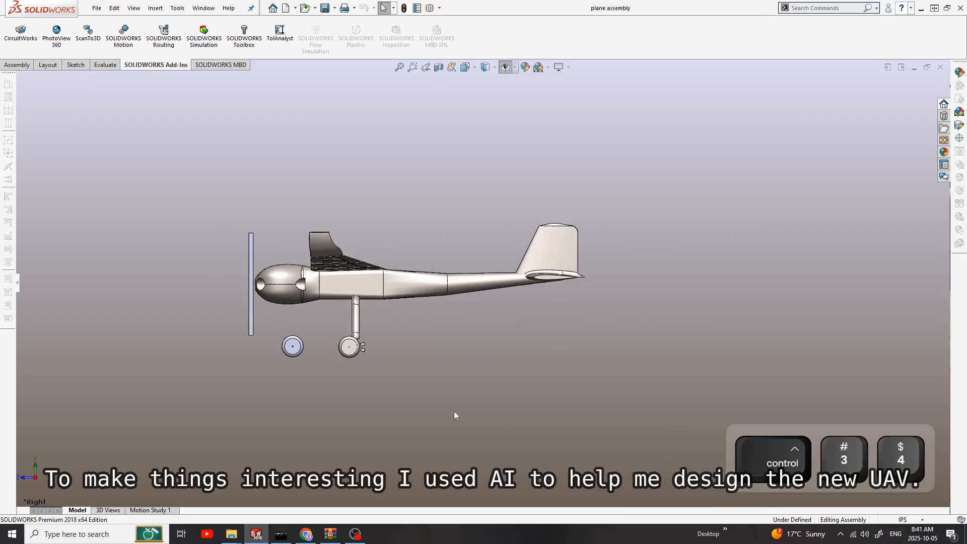
Step: Examine the plane assembly from the standard views and in isometric, then orbit and zoom around the airframe
key(ctrl+4)
key(ctrl+5)
key(ctrl+6)
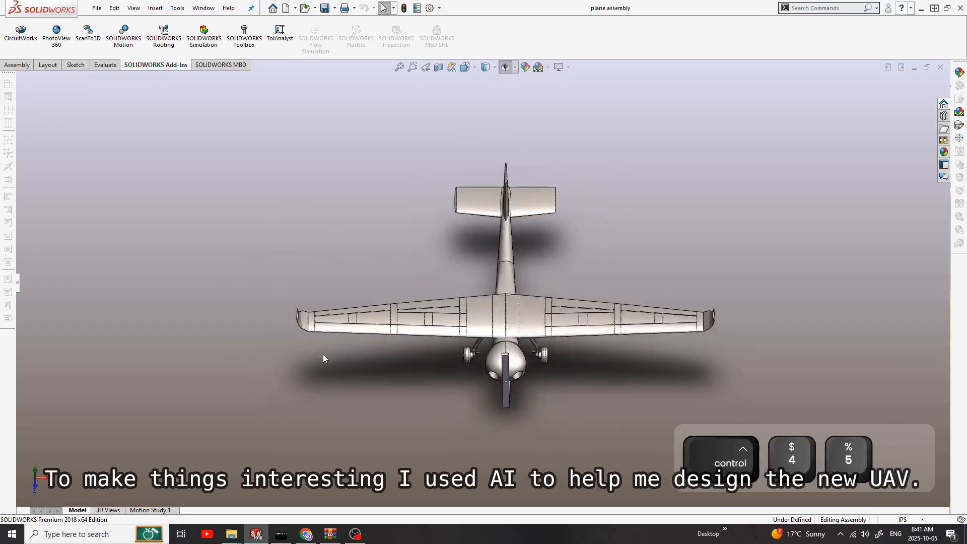
key(ctrl+7)
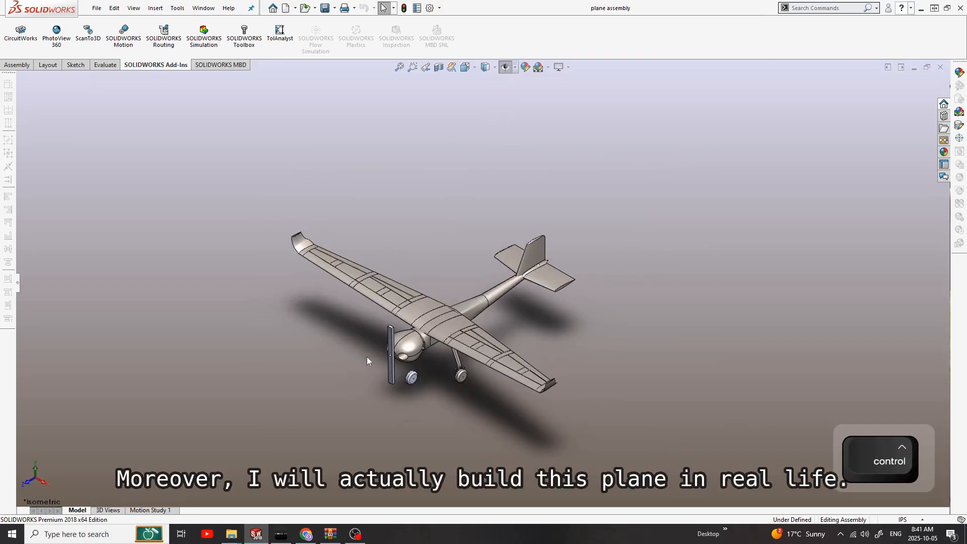
middle_drag(367, 357, 426, 405)
scroll(461, 358, up, 4)
scroll(463, 348, down, 5)
ctrl+middle_drag(484, 282, 475, 357)
scroll(490, 360, down, 2)
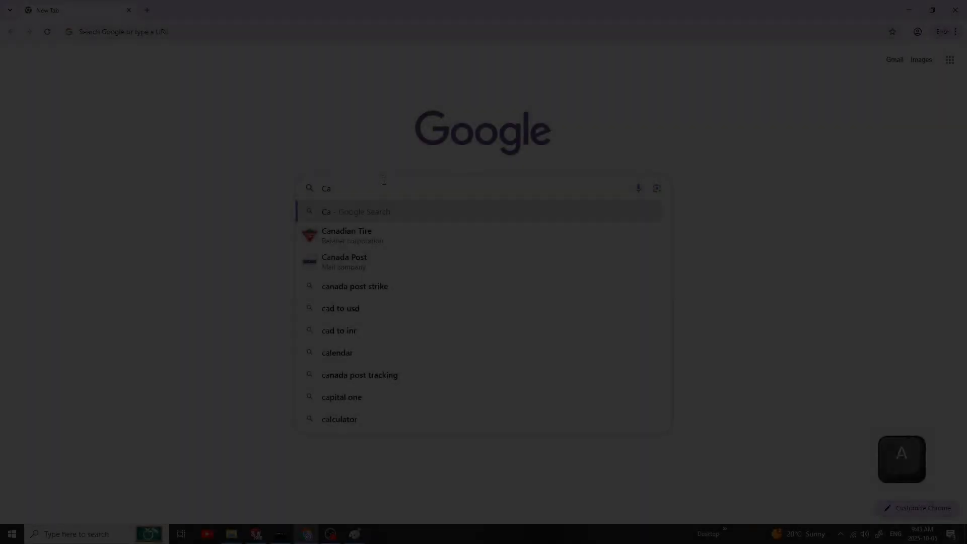
Step: In Google Chrome, search for "Can you help me to design a uav" and open the full AI answer in AI Mode
text(n you help me to design a uav)
key(Return)
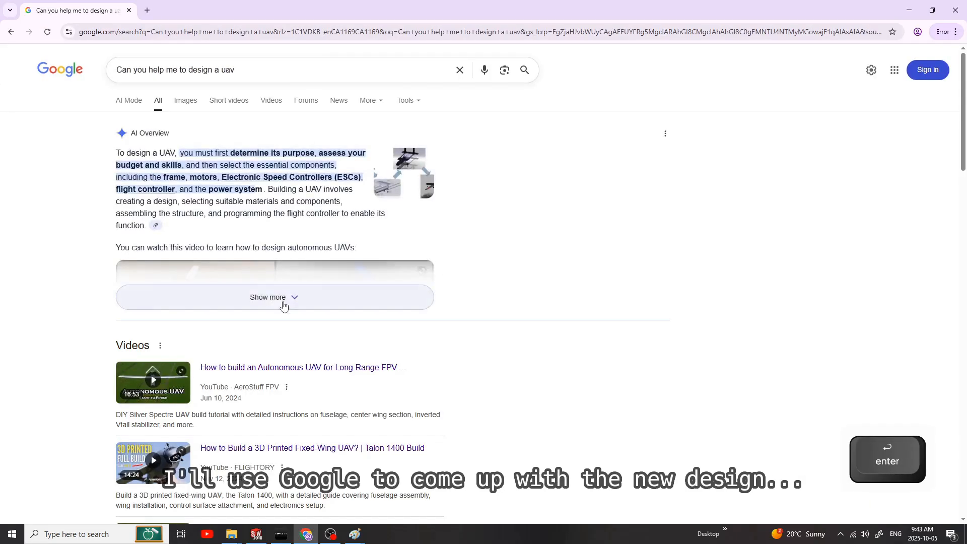
click(281, 301)
scroll(280, 258, down, 10)
click(281, 258)
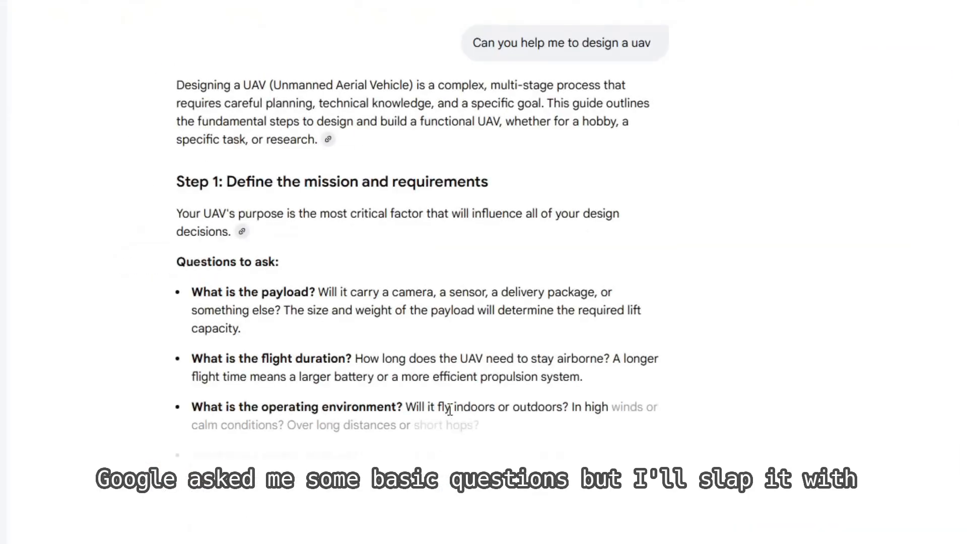
Step: Read the mission questions on payload, flight duration, operating environment, control method and budget in the AI answer
scroll(244, 282, down, 5)
scroll(297, 323, up, 2)
drag(193, 69, 318, 66)
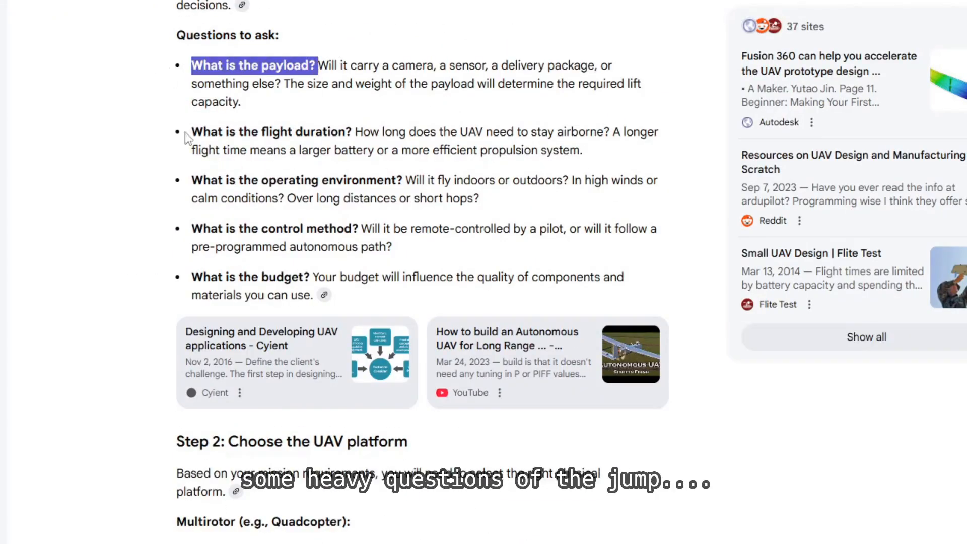
drag(190, 133, 356, 131)
drag(192, 181, 441, 180)
drag(192, 228, 359, 228)
drag(191, 277, 313, 278)
scroll(162, 185, down, 2)
scroll(163, 185, down, 3)
Step: Send the AI a follow-up message saying that you want to build a 4000mm UAV
click(302, 496)
text(I want to build 4000mm wingspan uav. Fi)
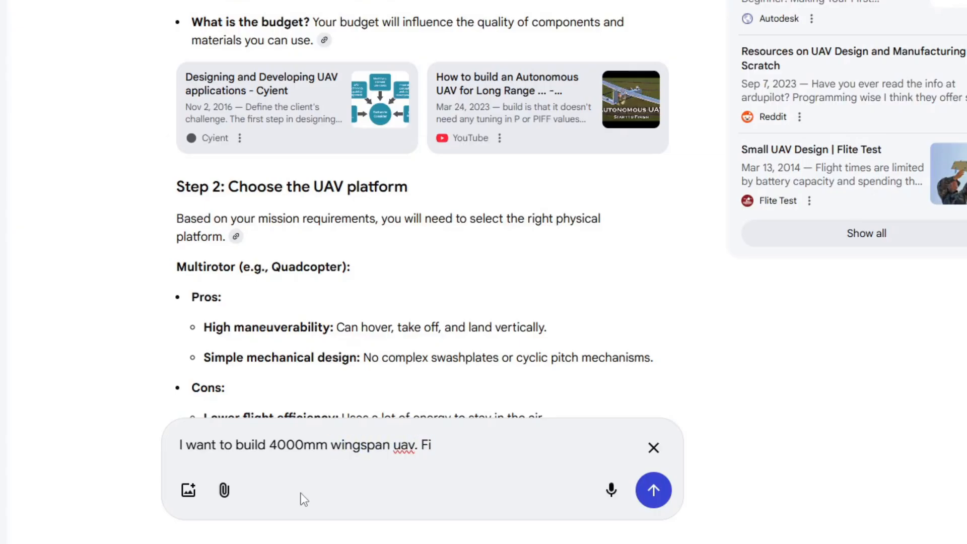
key(Return)
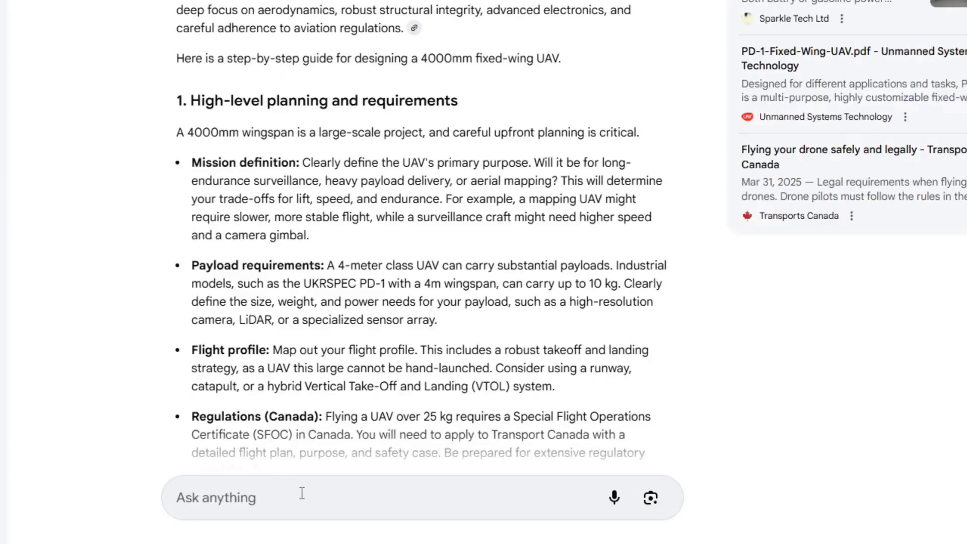
Step: Read the 4000mm UAV design guide, covering mission definition, payload, flight profile, Canadian regulations and the remaining design, manufacturing and testing sections
drag(407, 29, 192, 3)
click(183, 101)
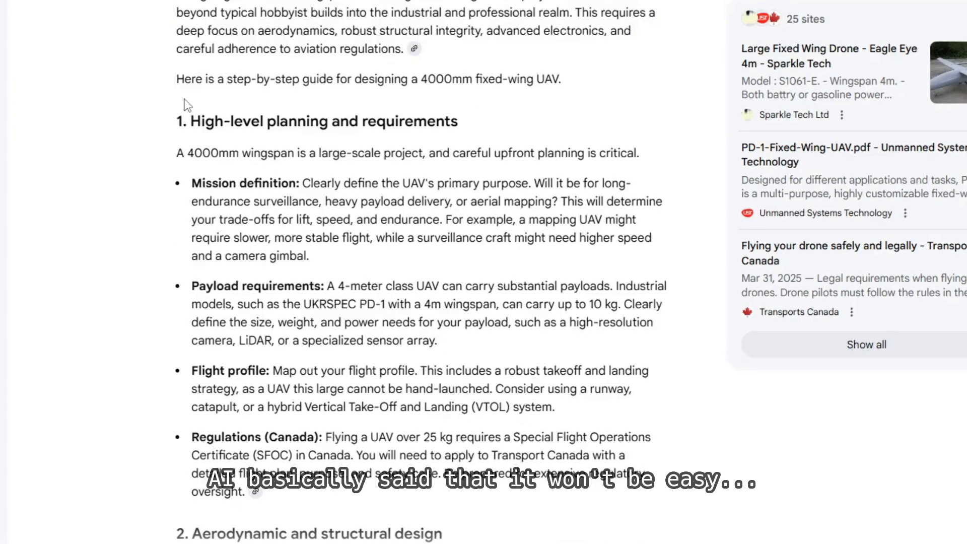
scroll(181, 99, down, 1)
drag(179, 100, 368, 207)
drag(202, 108, 422, 205)
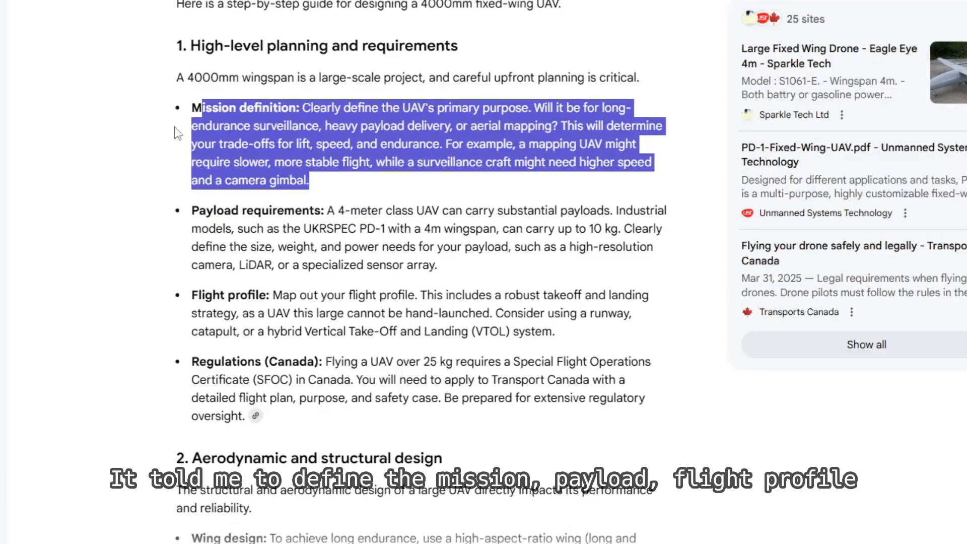
click(194, 203)
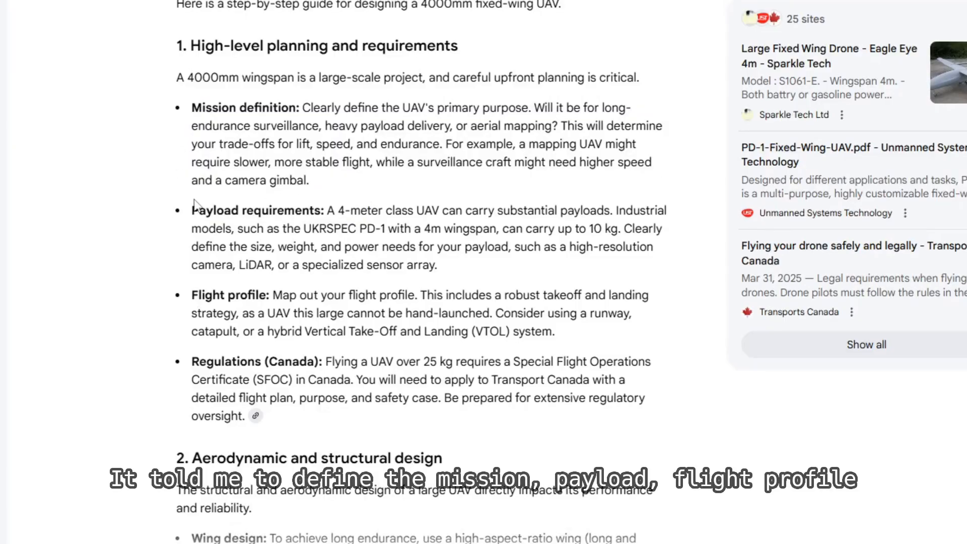
drag(232, 187, 438, 267)
scroll(324, 219, down, 2)
drag(202, 144, 451, 182)
drag(565, 178, 169, 156)
drag(191, 212, 397, 267)
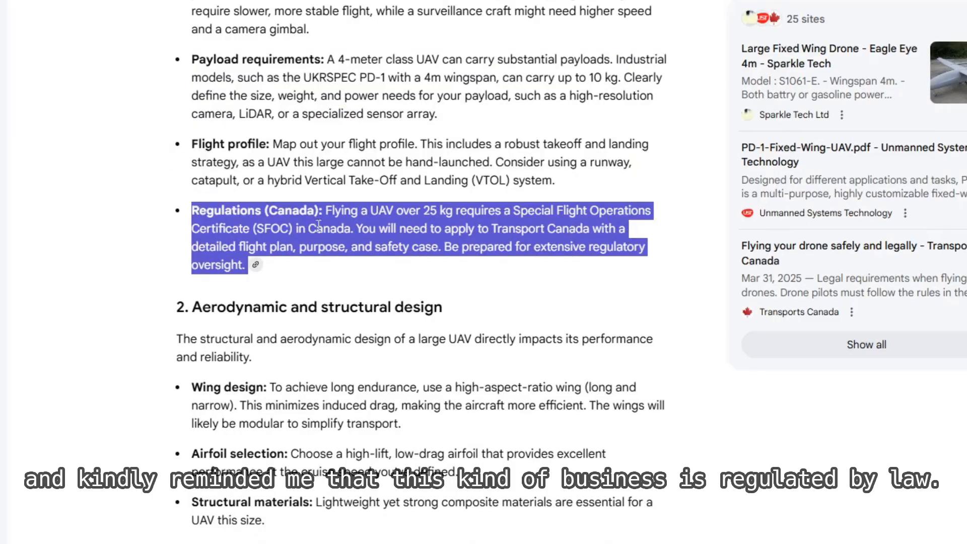
drag(360, 210, 422, 212)
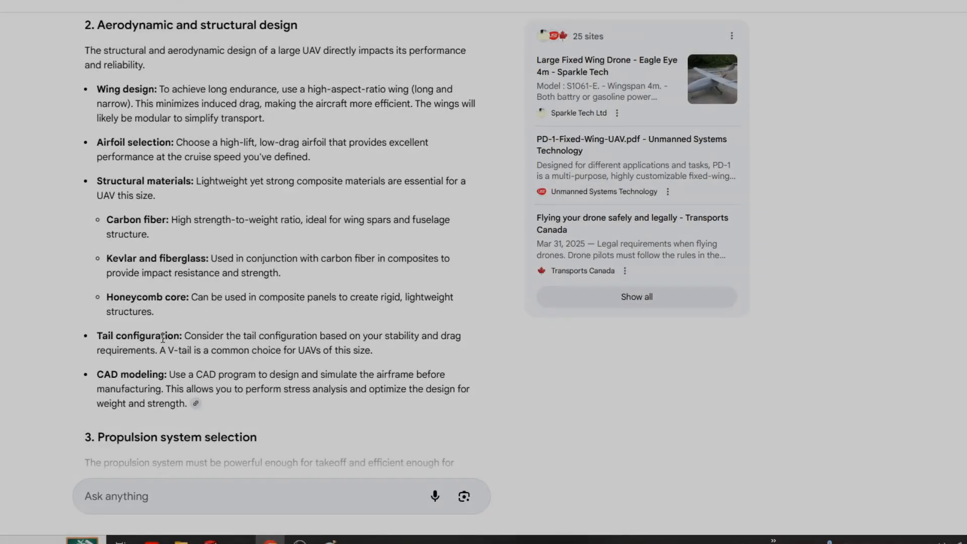
scroll(274, 347, down, 9)
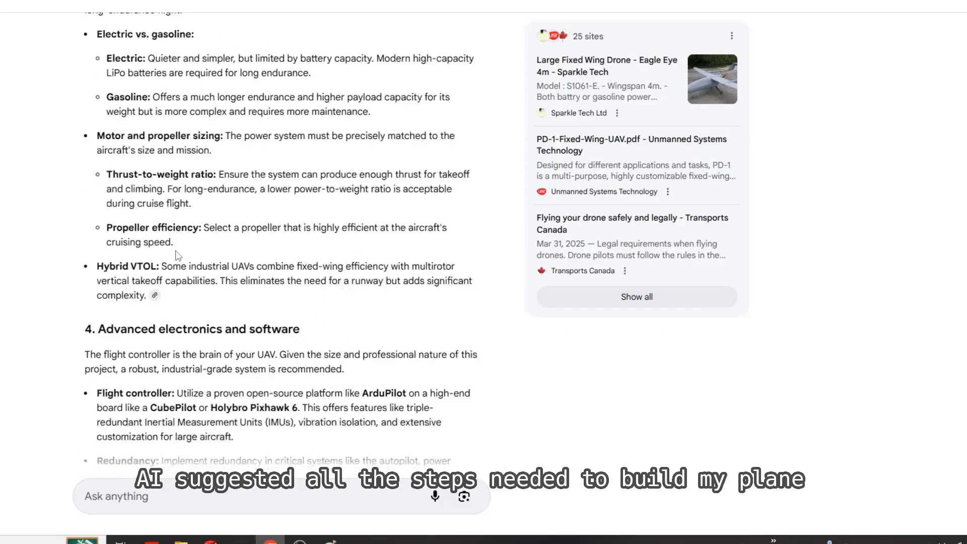
scroll(181, 262, down, 10)
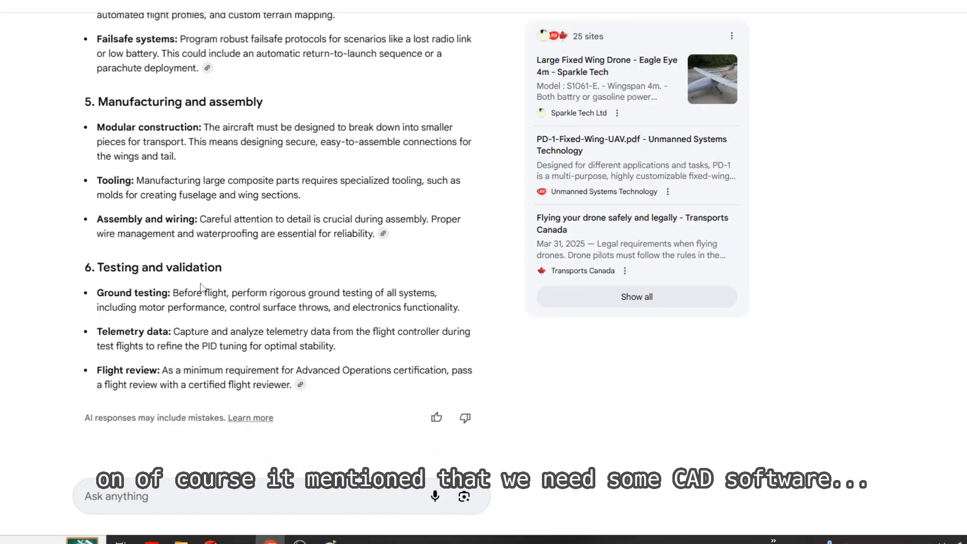
scroll(243, 284, up, 20)
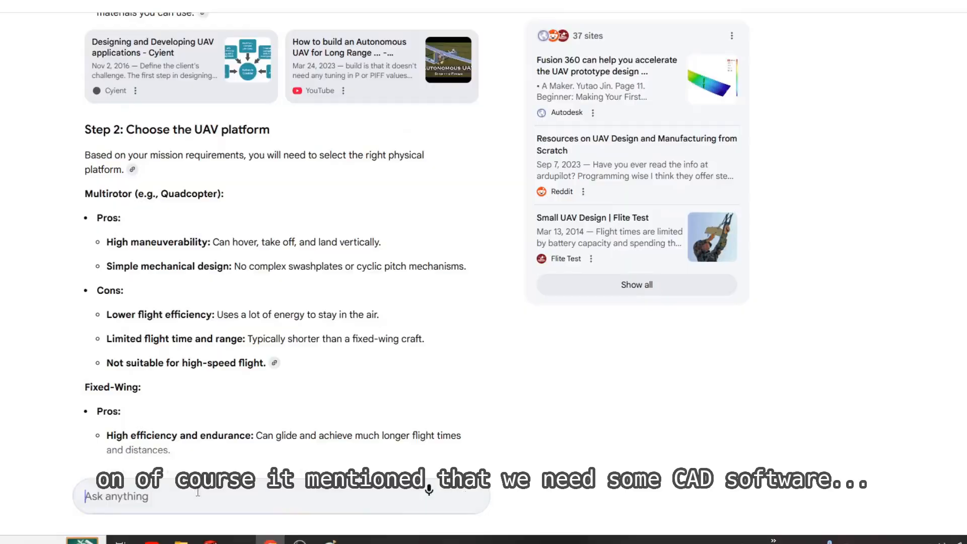
Step: Ask the AI "Can you suggest airfoils adequate for long endurance drone"
click(199, 497)
text(Can you suggest a)
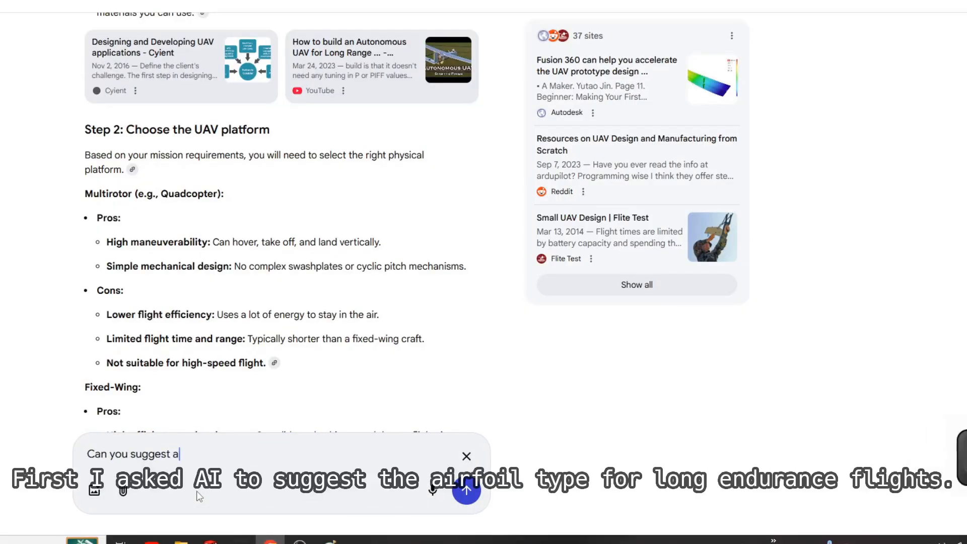
text(irfoils adequate)
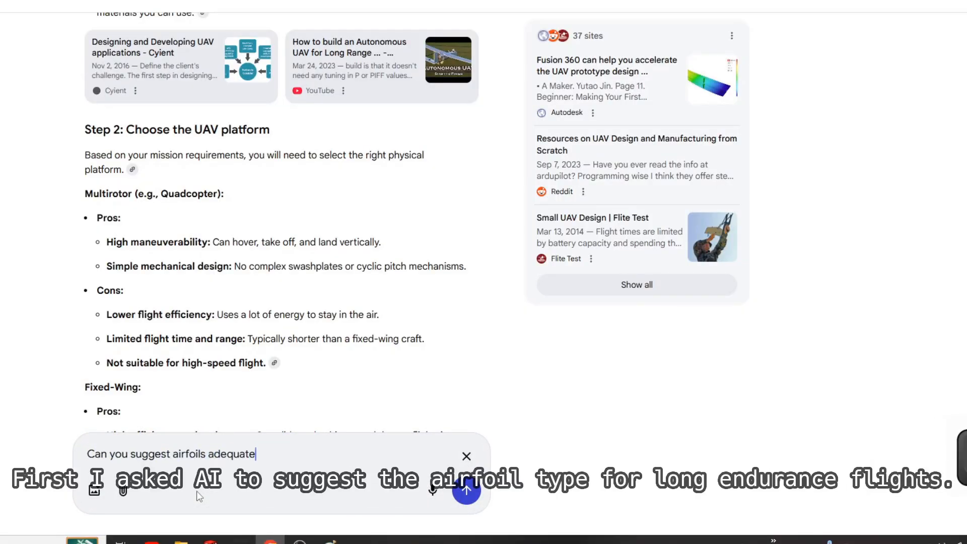
text( for long endurance drone)
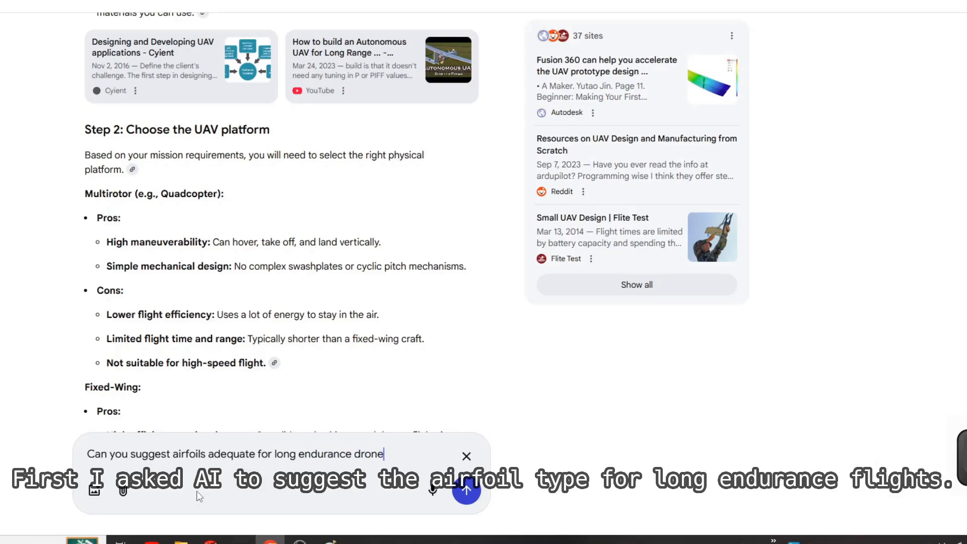
key(Return)
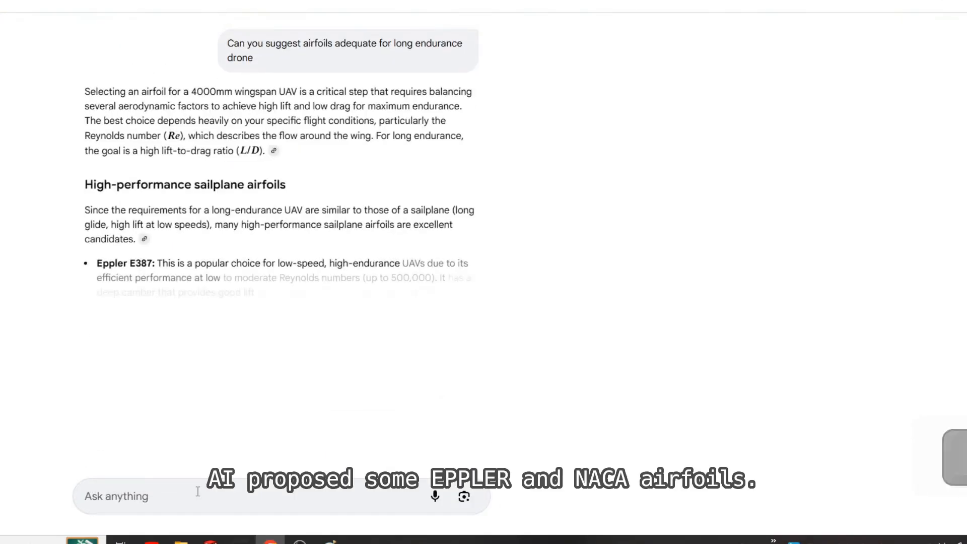
Step: Review the airfoil suggestions and selection considerations, and ask "can you suggest the three sections of airfoils. I prefer to use NACA airfoils"
scroll(237, 208, down, 5)
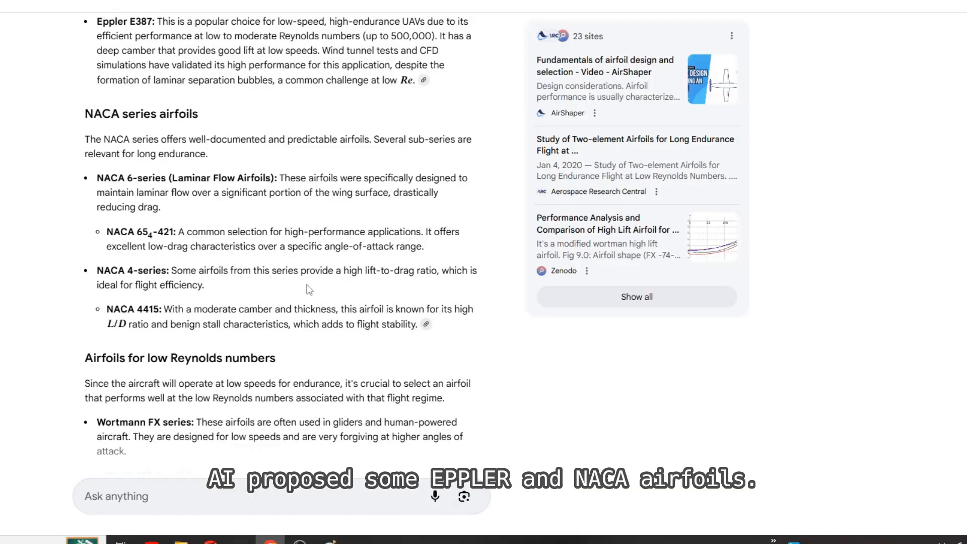
scroll(286, 260, down, 10)
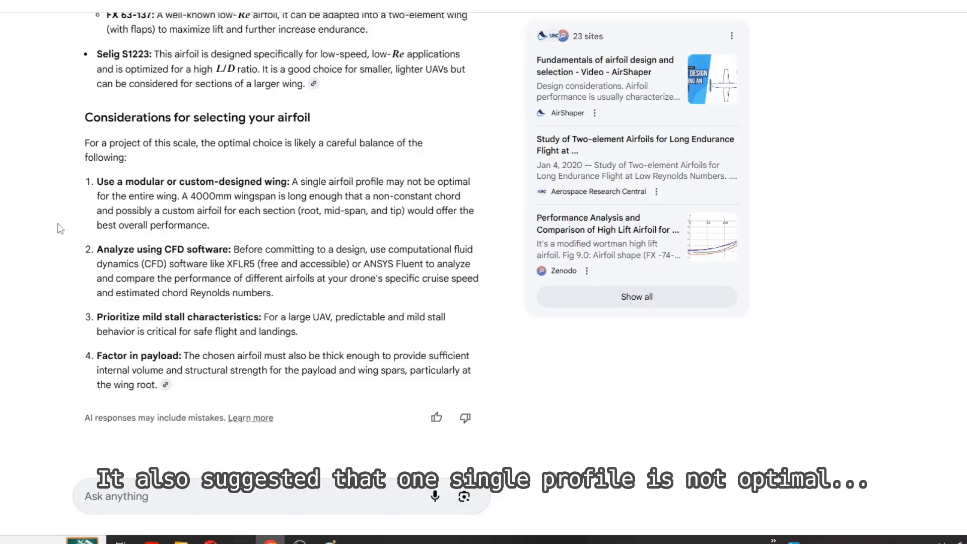
drag(186, 182, 355, 229)
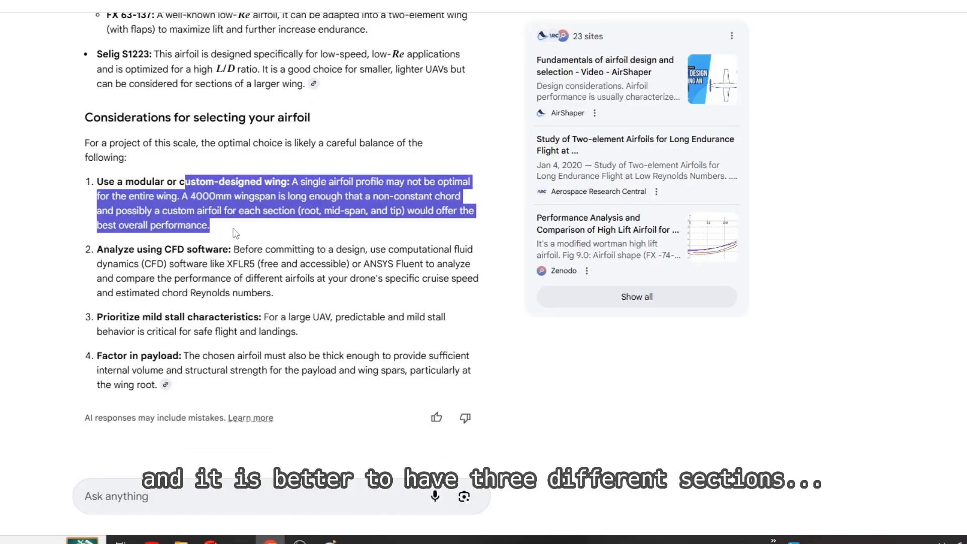
drag(80, 191, 210, 225)
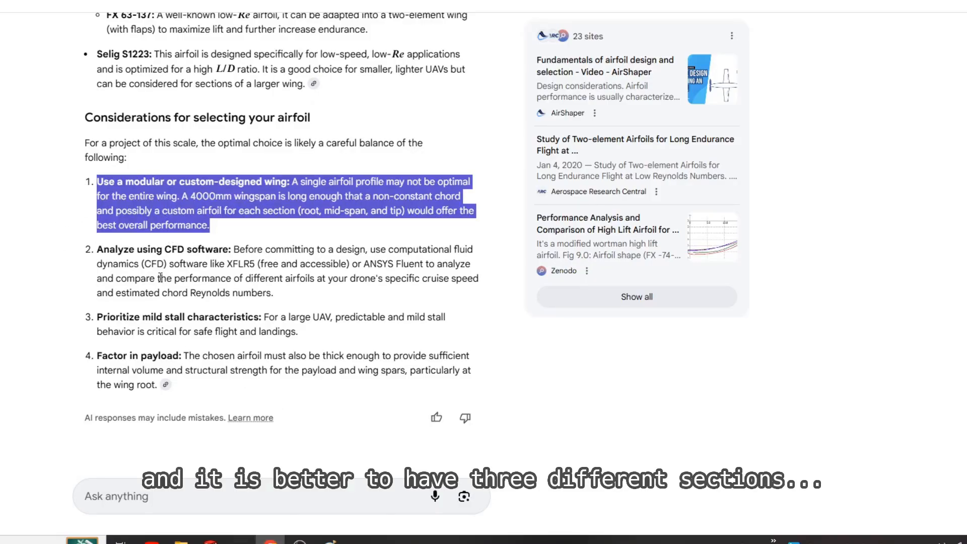
click(331, 336)
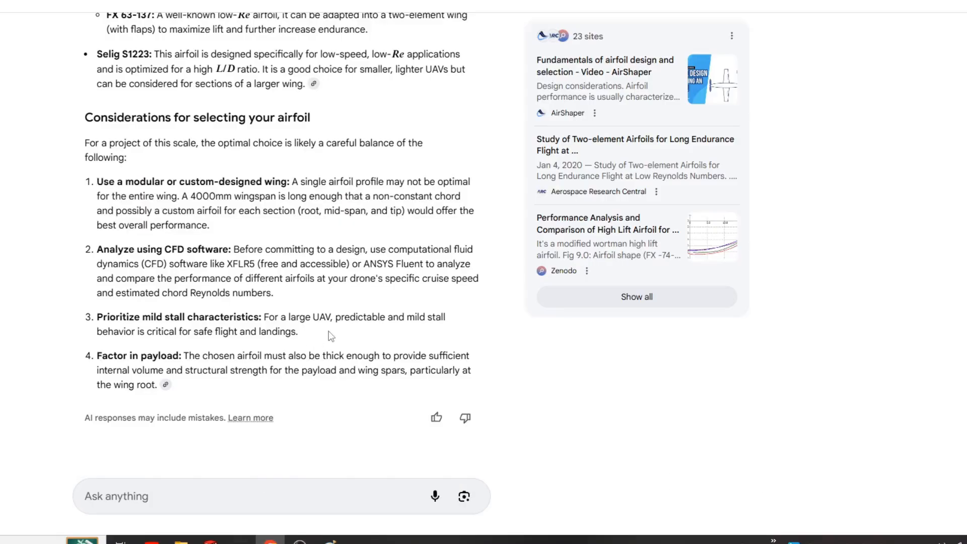
click(170, 496)
text(can )
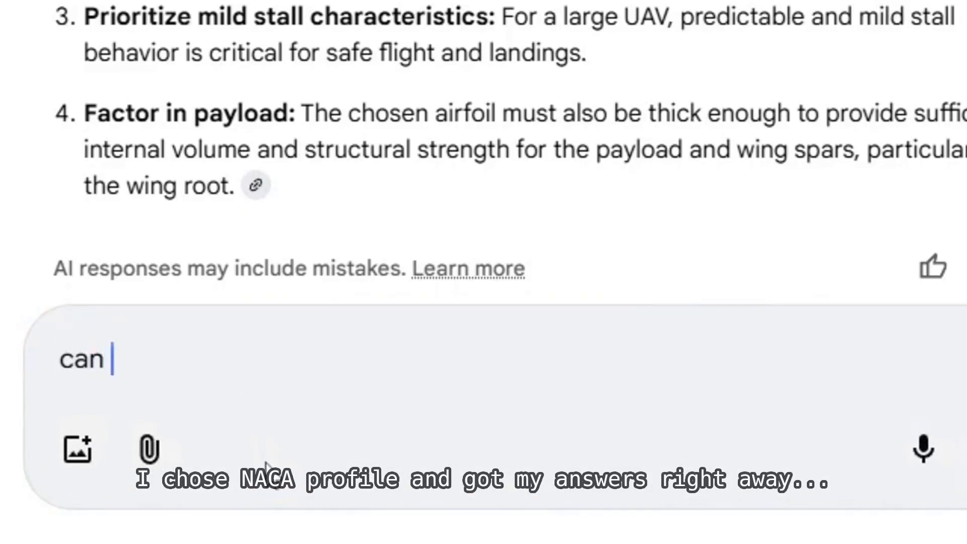
text(you suggest the three sections of airfoils)
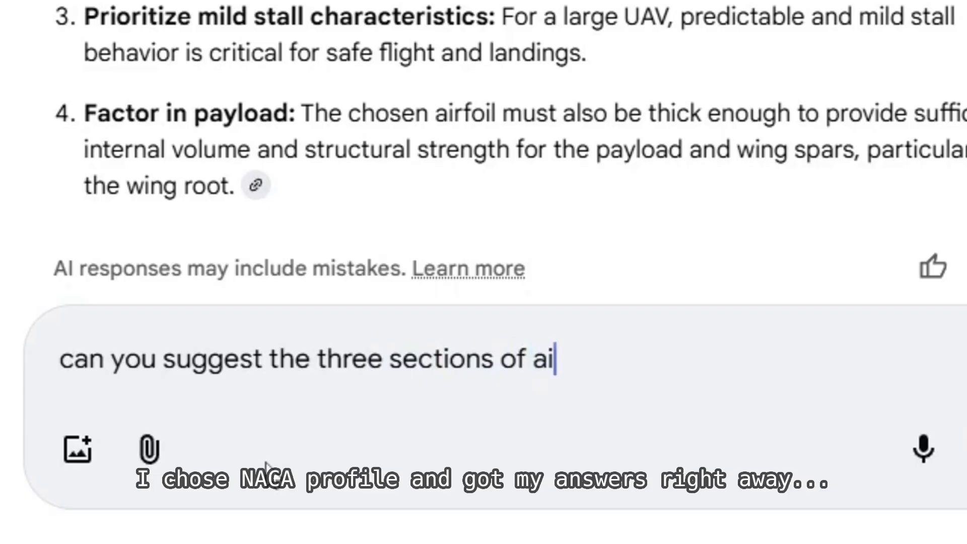
text(. I prefer to use NACA airfoils)
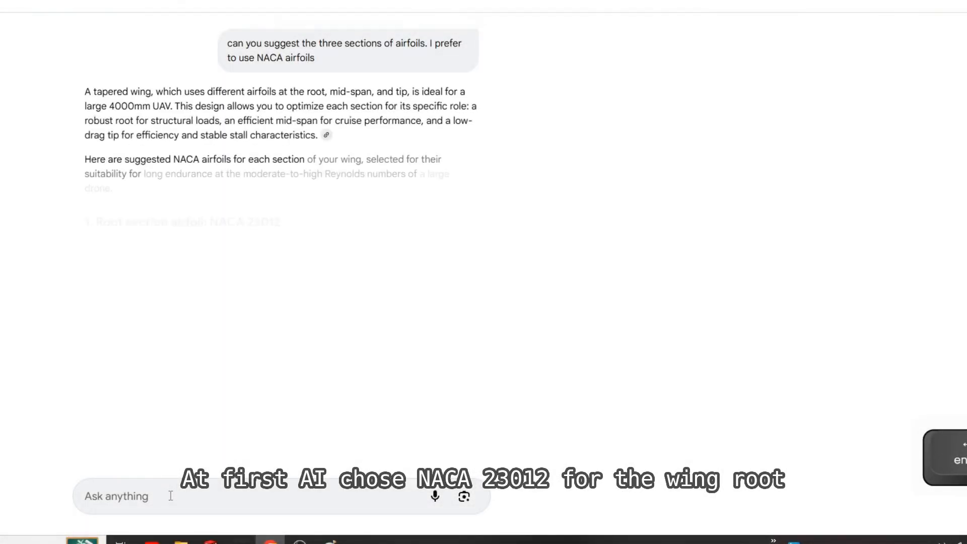
Step: Examine the suggested NACA airfoils for the root, mid-span and tip sections and the advice on designing a multi-section wing
scroll(165, 156, down, 2)
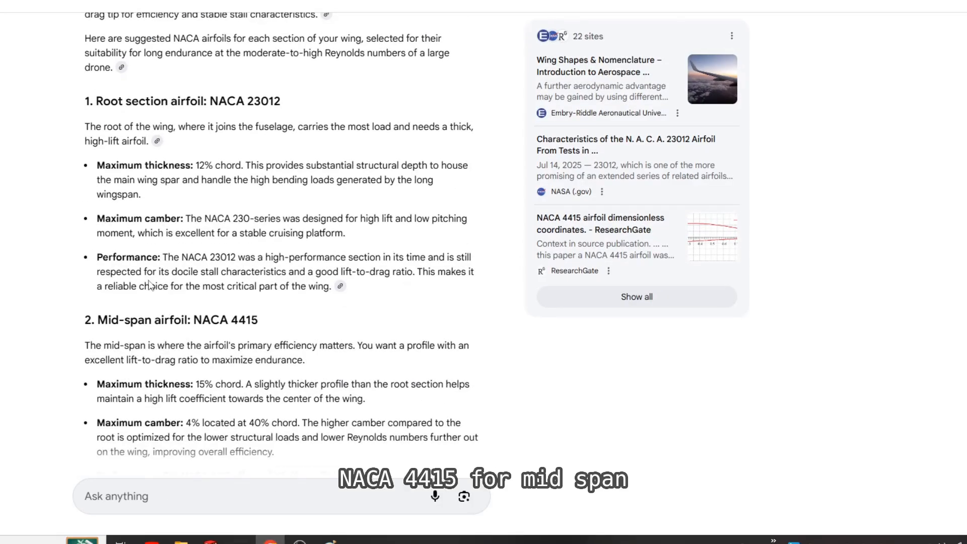
scroll(149, 286, down, 2)
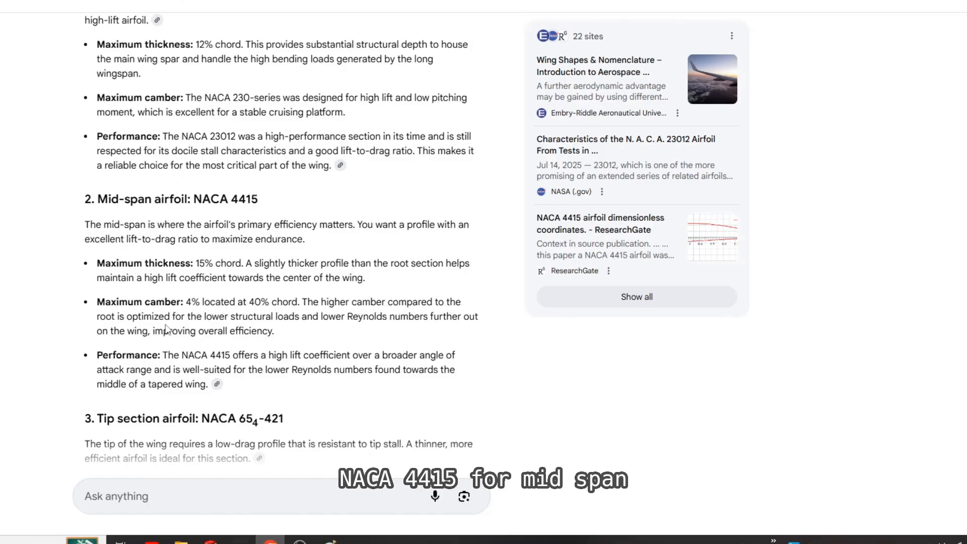
scroll(166, 328, down, 2)
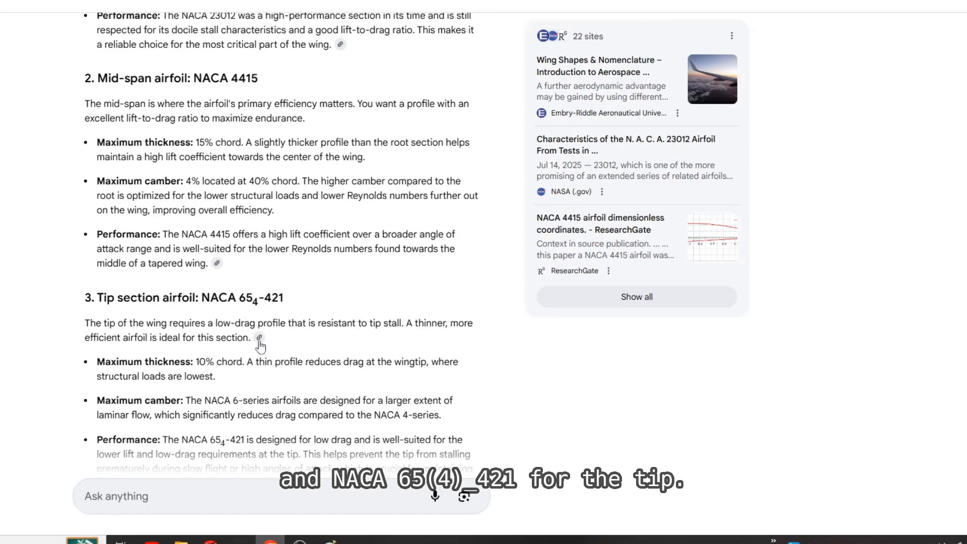
scroll(260, 347, up, 1)
scroll(260, 346, down, 1)
drag(97, 78, 207, 264)
click(189, 303)
scroll(188, 304, down, 3)
drag(85, 116, 439, 396)
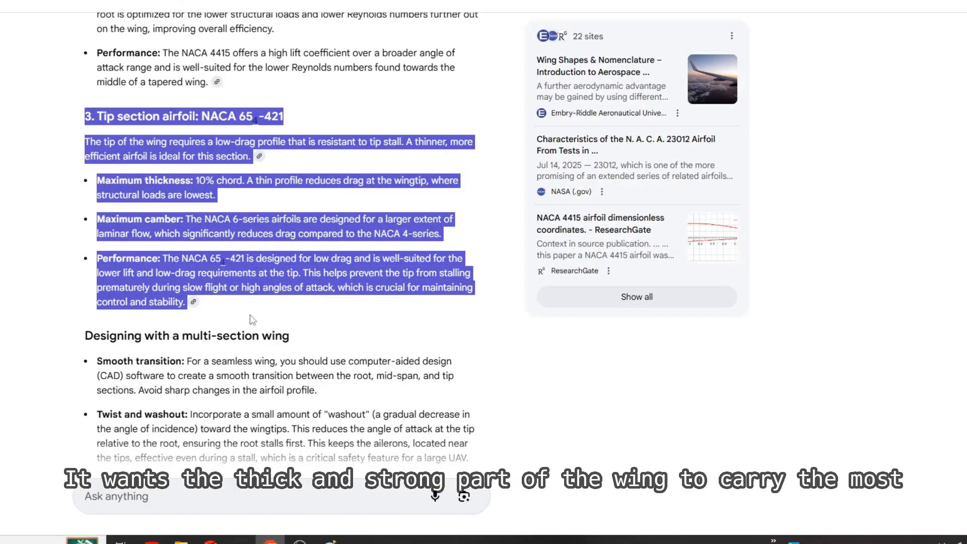
click(318, 309)
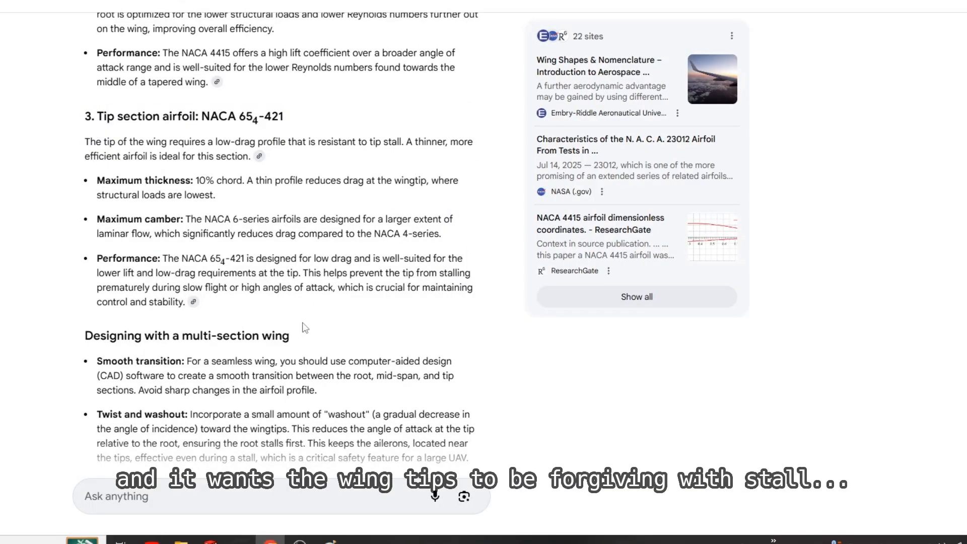
scroll(305, 327, down, 3)
Step: Ask the AI "how much washout do you suggest?"
click(186, 499)
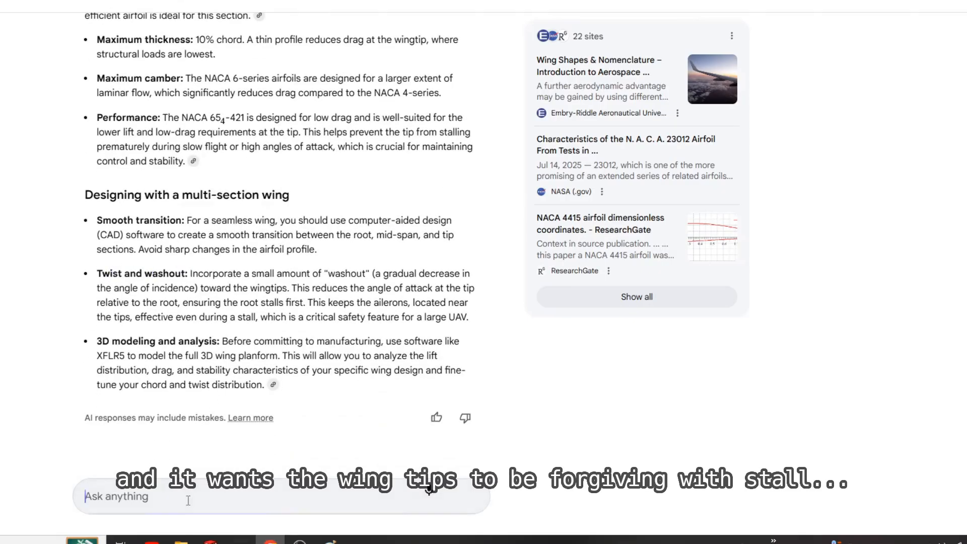
text(how much washout do you suggest?)
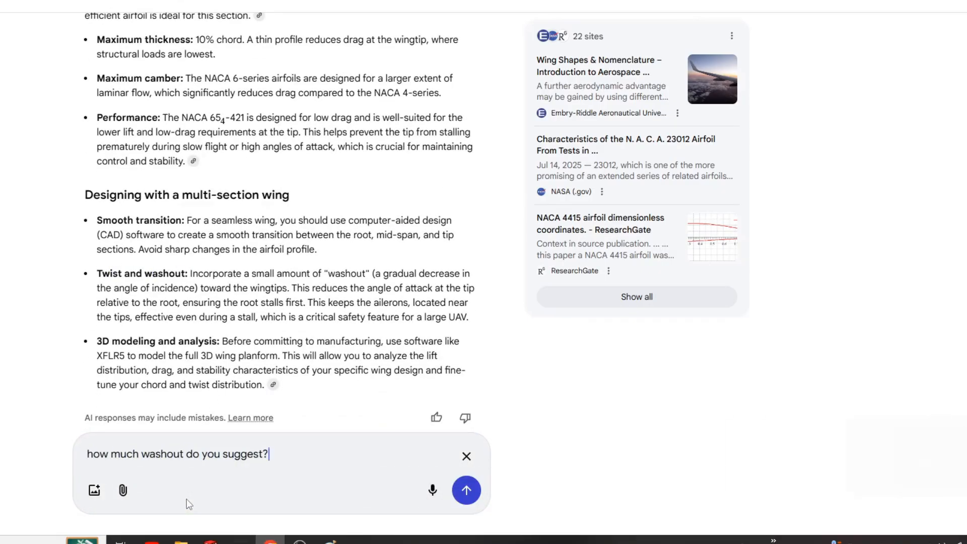
key(Return)
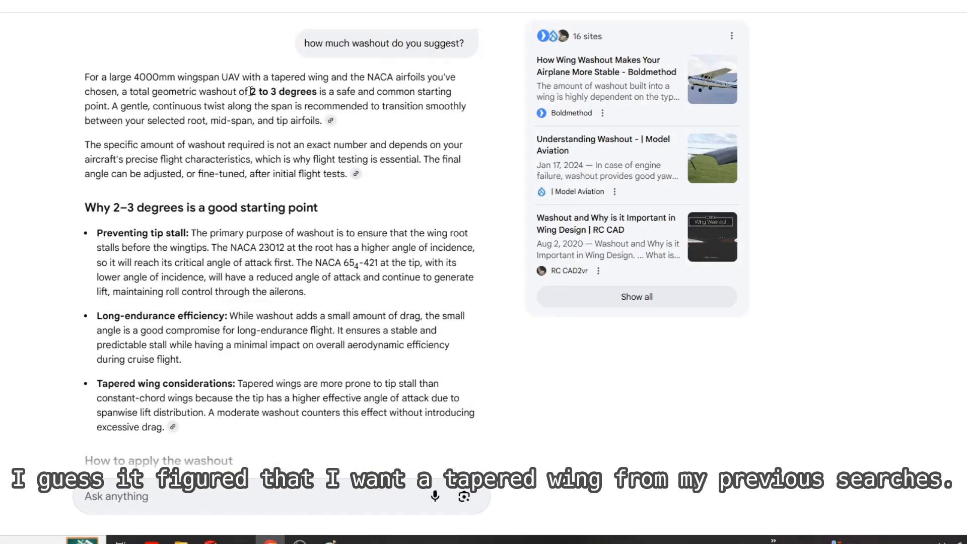
Step: Read the washout answer, covering the recommended angle, tip stall, endurance efficiency, tapered wing considerations and how to apply the twist
click(180, 117)
triple_click(119, 147)
scroll(119, 146, down, 2)
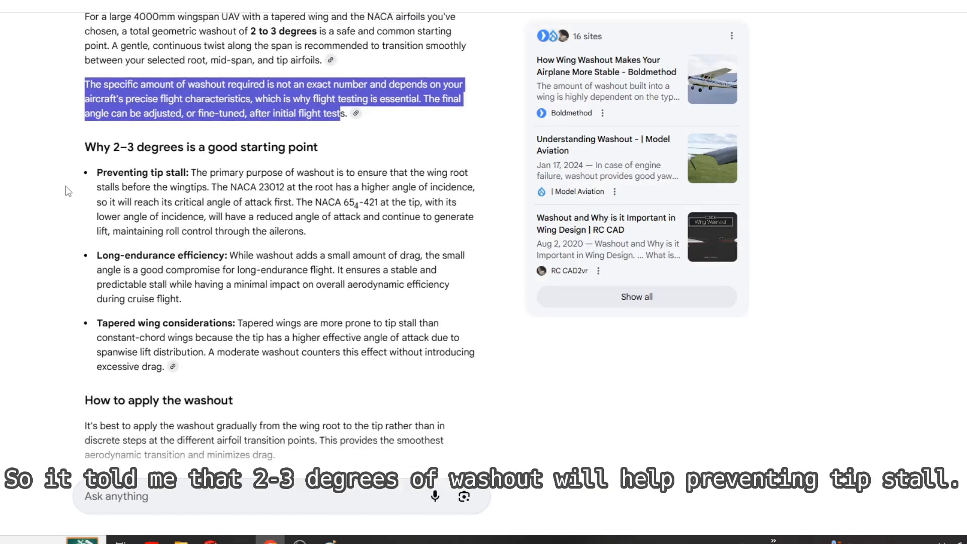
drag(97, 112, 309, 182)
scroll(306, 181, down, 1)
drag(76, 133, 184, 182)
scroll(158, 175, down, 2)
scroll(119, 156, up, 1)
scroll(118, 156, up, 1)
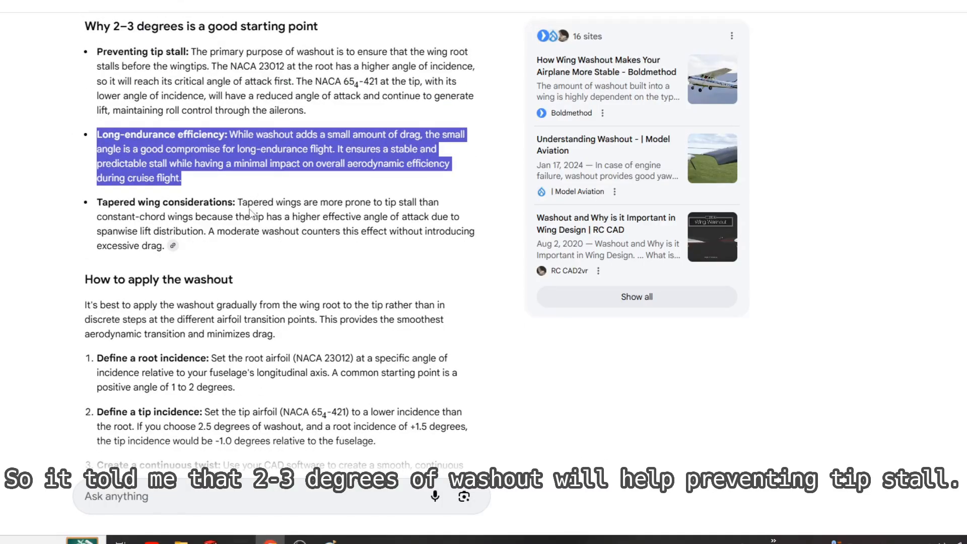
triple_click(191, 246)
scroll(274, 308, down, 3)
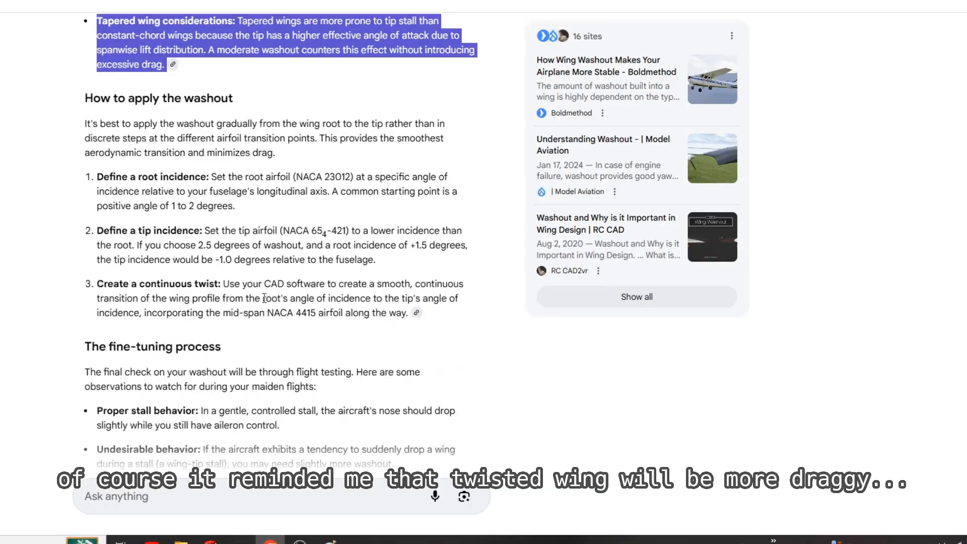
Step: Ask the AI "how much wing taper do you suggest"
click(191, 494)
text(how much wing taper do you suggest)
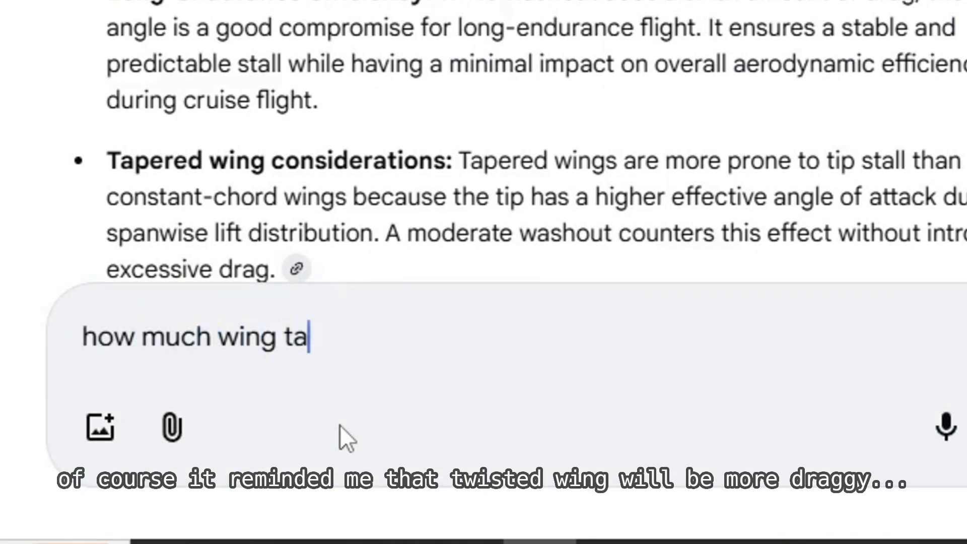
key(Return)
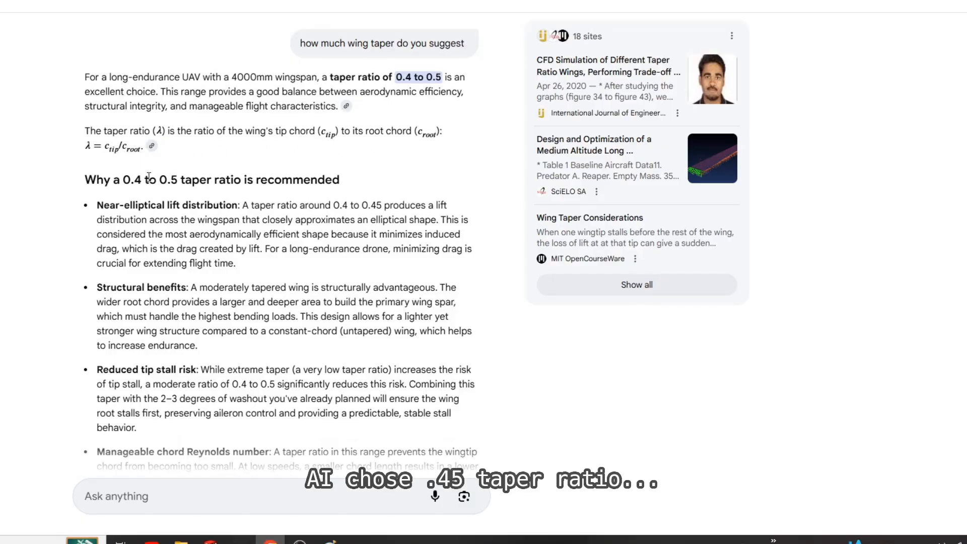
Step: Examine the taper ratio recommendation, including its lift, structural and tip stall reasoning, the 4000mm wingspan considerations and the next steps
scroll(140, 207, down, 1)
drag(97, 146, 239, 204)
scroll(221, 201, down, 2)
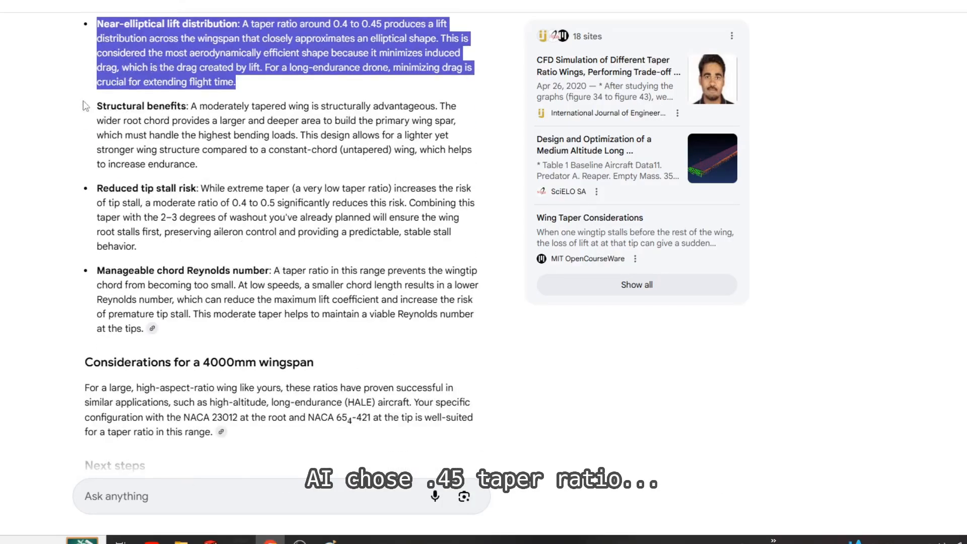
drag(95, 105, 206, 167)
drag(96, 187, 138, 247)
scroll(139, 247, down, 1)
drag(96, 220, 146, 280)
scroll(352, 302, down, 2)
scroll(354, 307, down, 2)
drag(85, 154, 223, 202)
drag(72, 147, 231, 206)
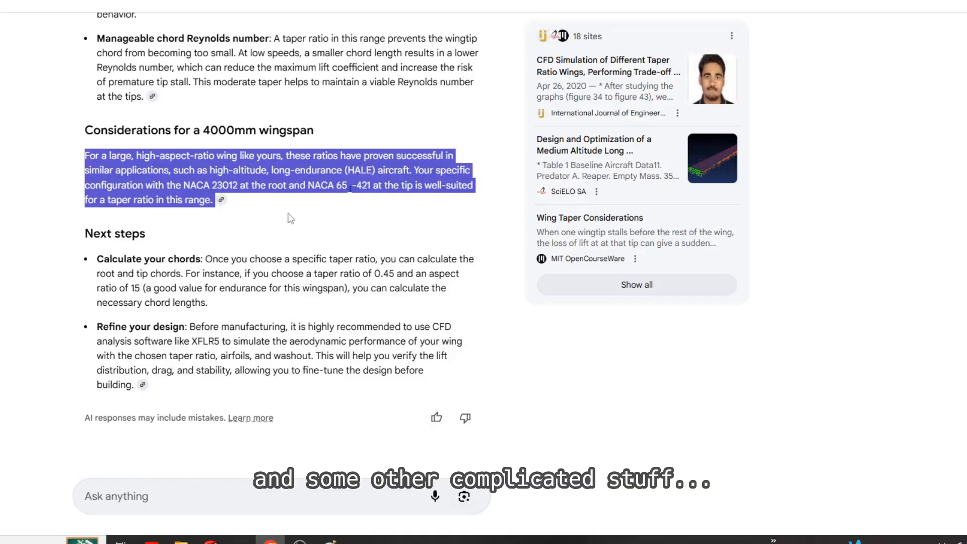
click(288, 214)
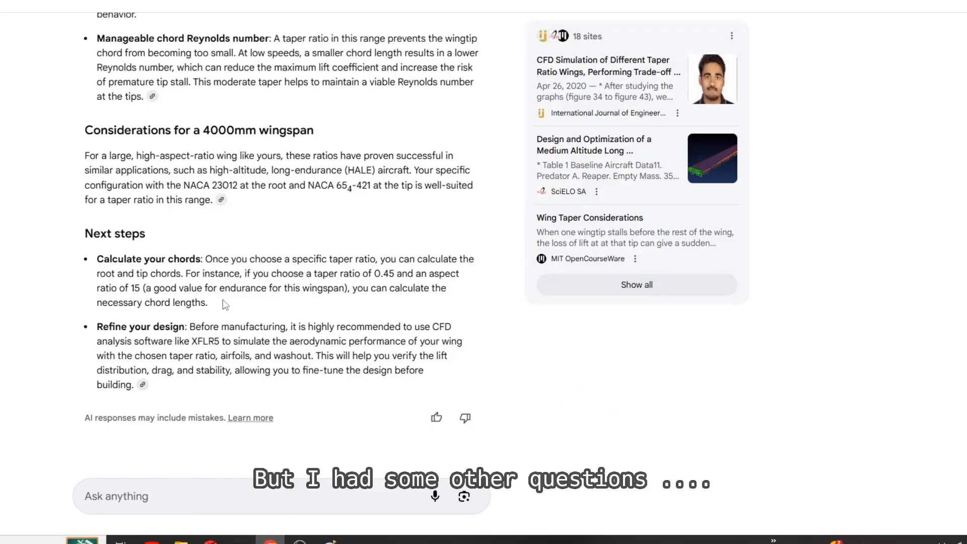
drag(106, 322, 206, 342)
click(179, 344)
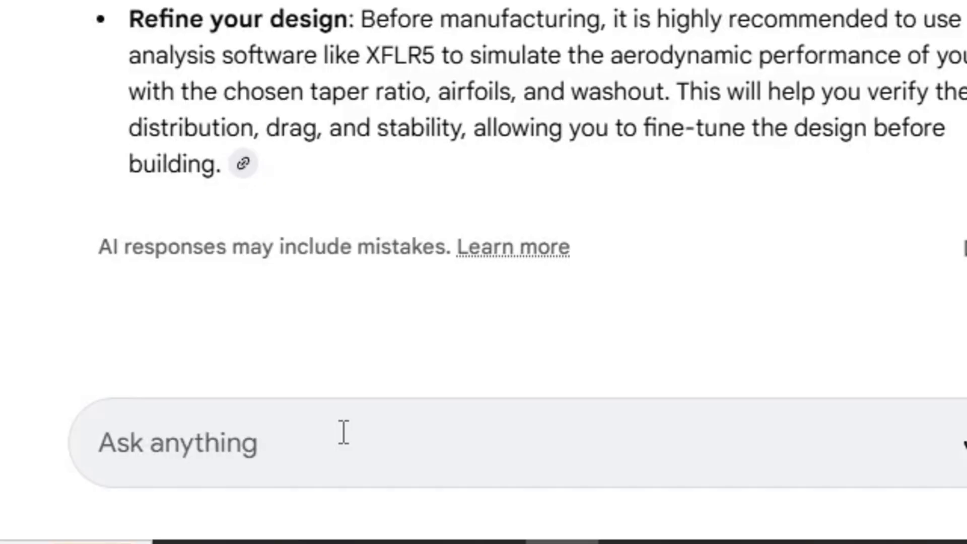
Step: Ask the AI "what gasoline engine size do you suggest if total weight would be around 30kg"
click(182, 492)
text(what power)
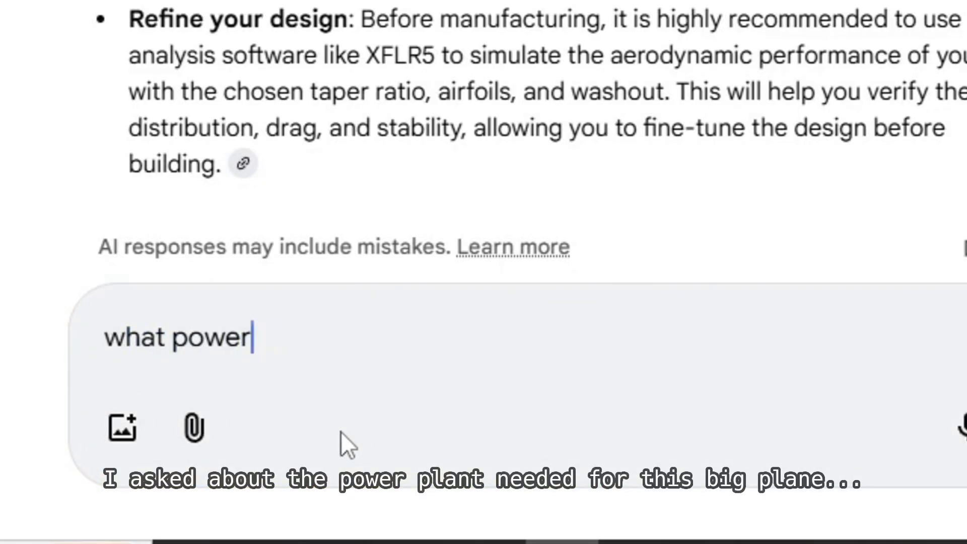
key(ctrl+BackSpace)
text(gasoline)
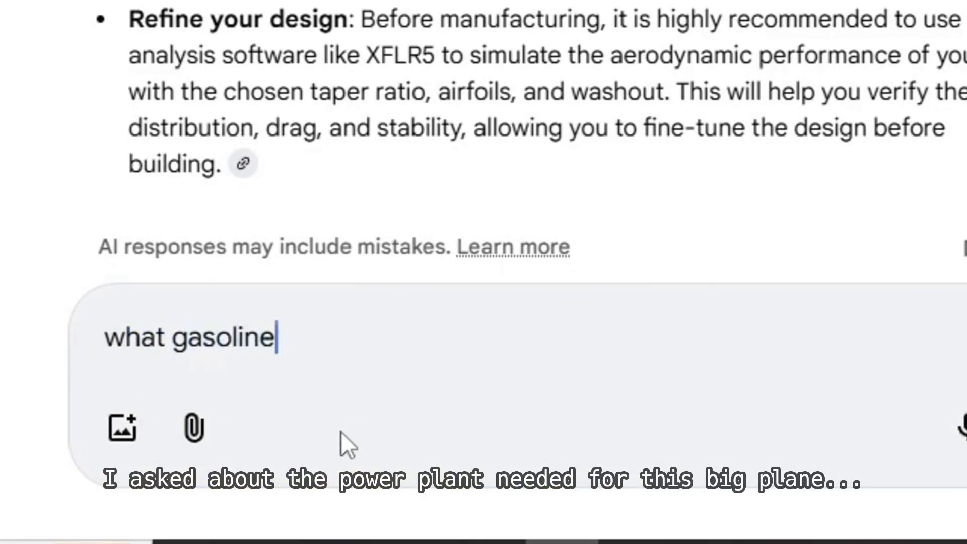
text( engine size do you suggest if total w)
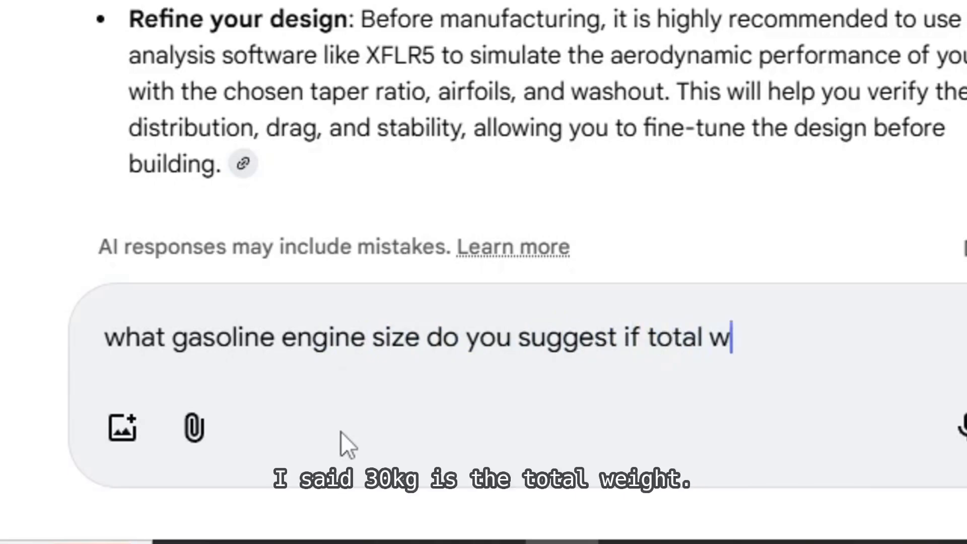
text(eight would be around 30kg)
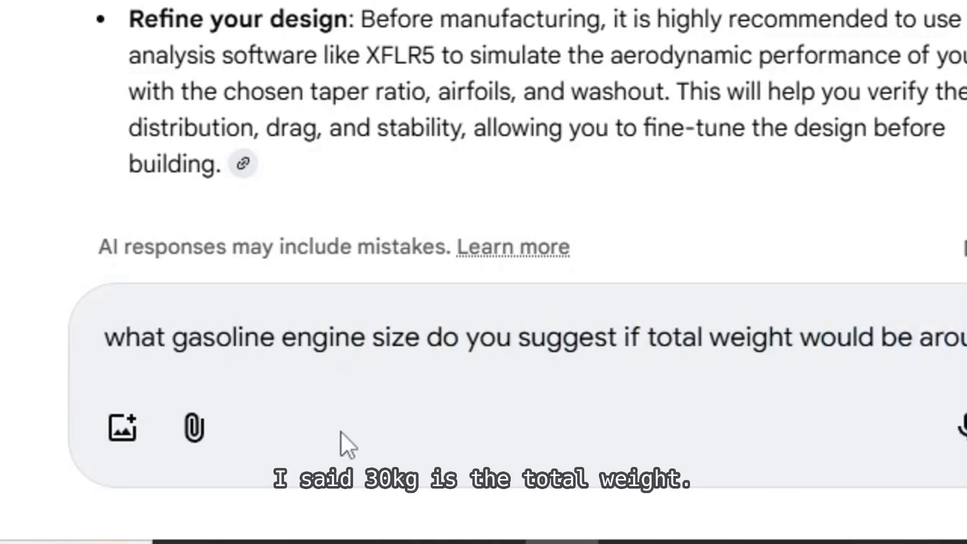
key(Return)
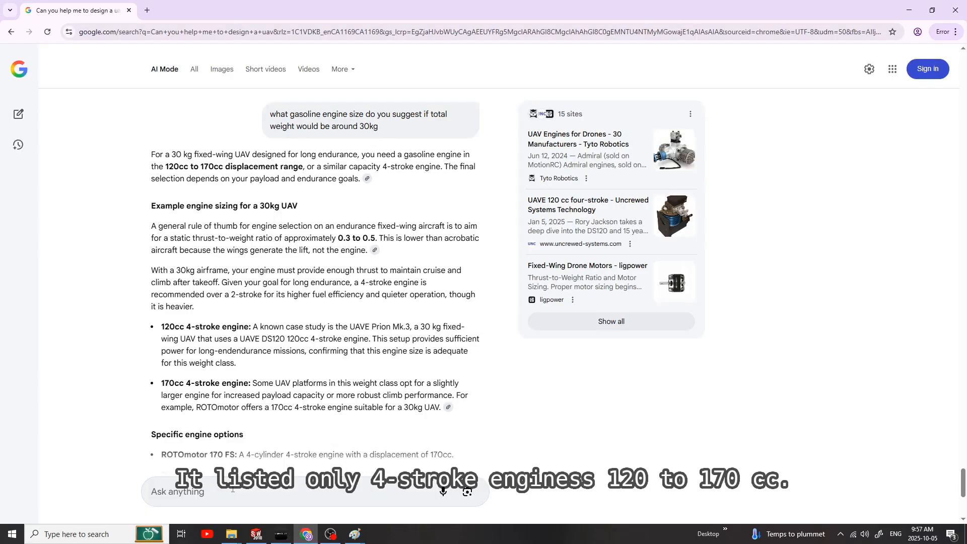
Step: Review the engine sizing answer for the 30kg UAV, including the thrust-to-weight guidance, 4-stroke examples, specific engine options and key considerations
scroll(320, 182, down, 1)
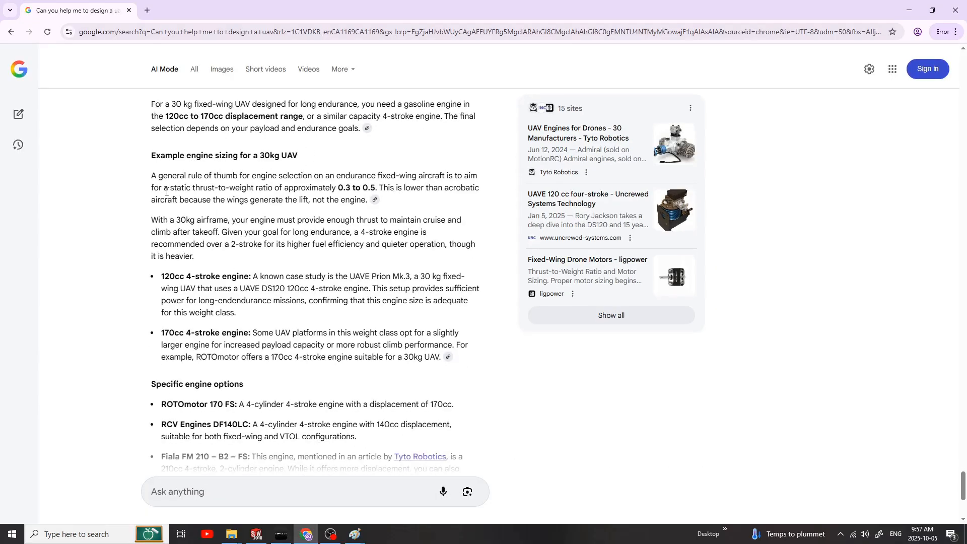
drag(152, 176, 379, 209)
drag(151, 221, 195, 257)
scroll(194, 257, down, 1)
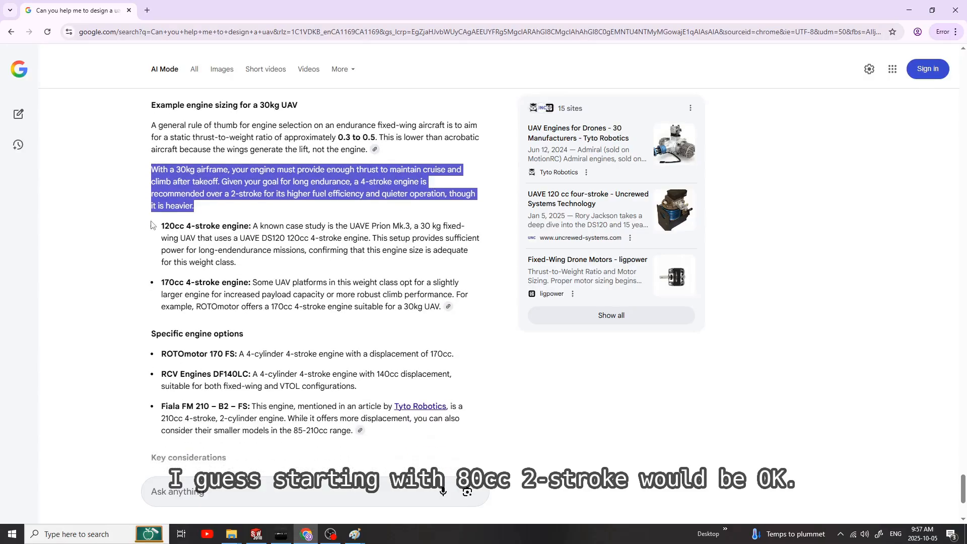
drag(162, 226, 302, 261)
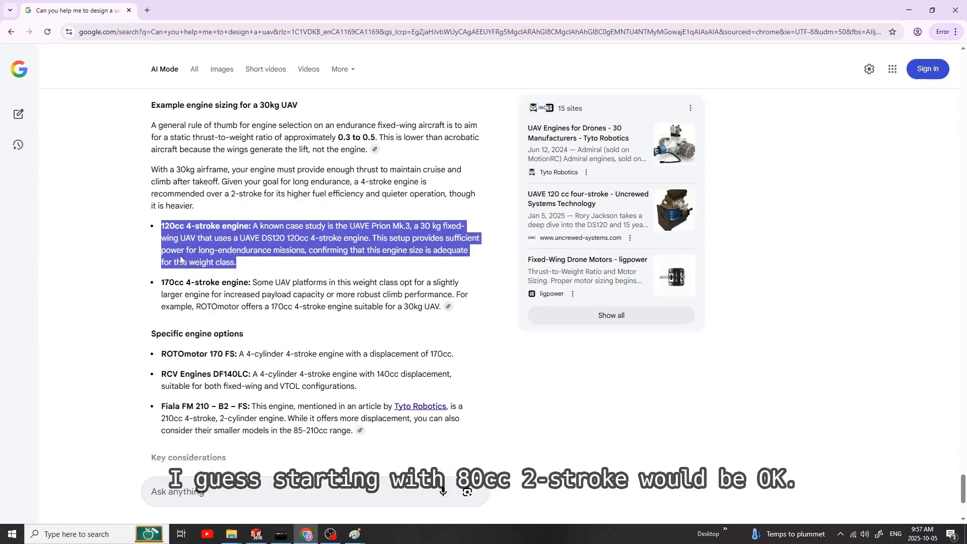
click(141, 268)
scroll(251, 320, down, 3)
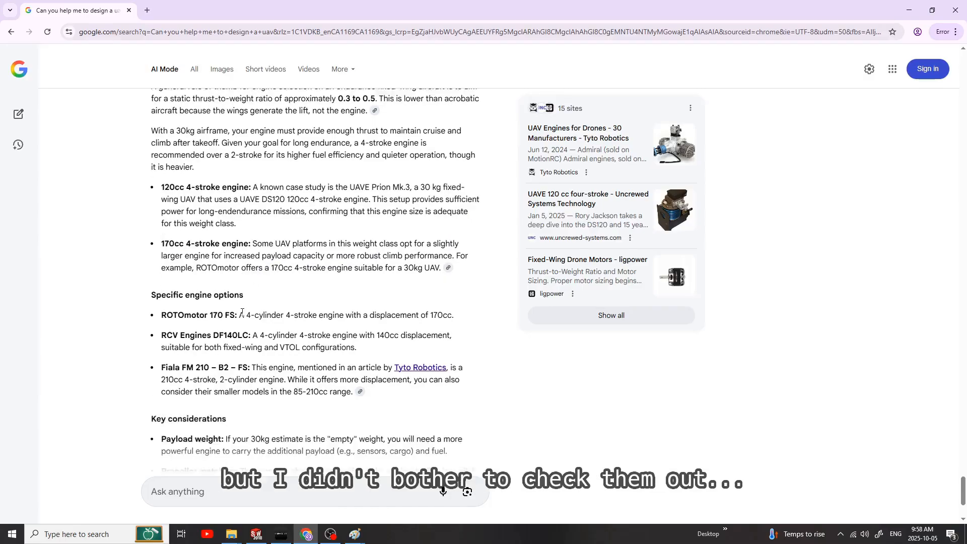
drag(150, 195, 331, 265)
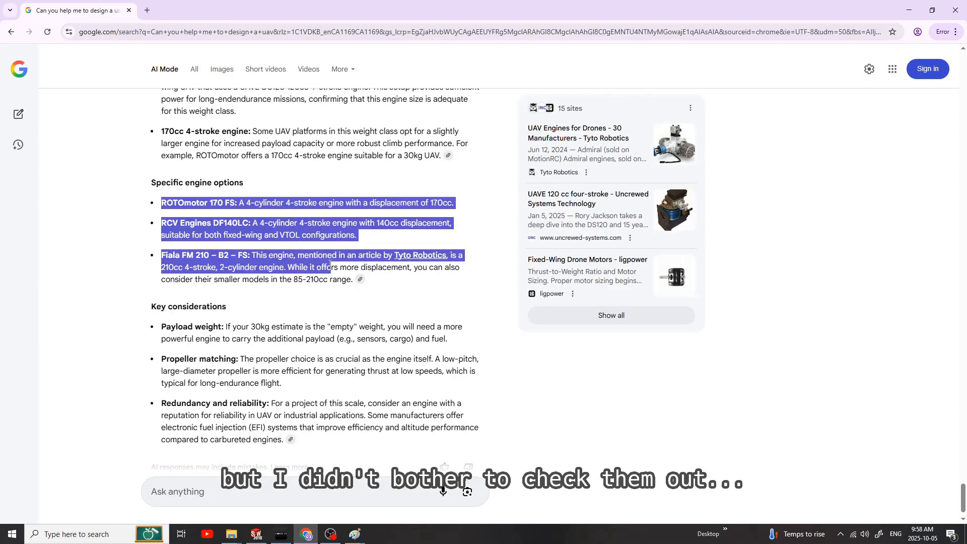
click(363, 285)
drag(143, 195, 319, 280)
scroll(230, 321, down, 1)
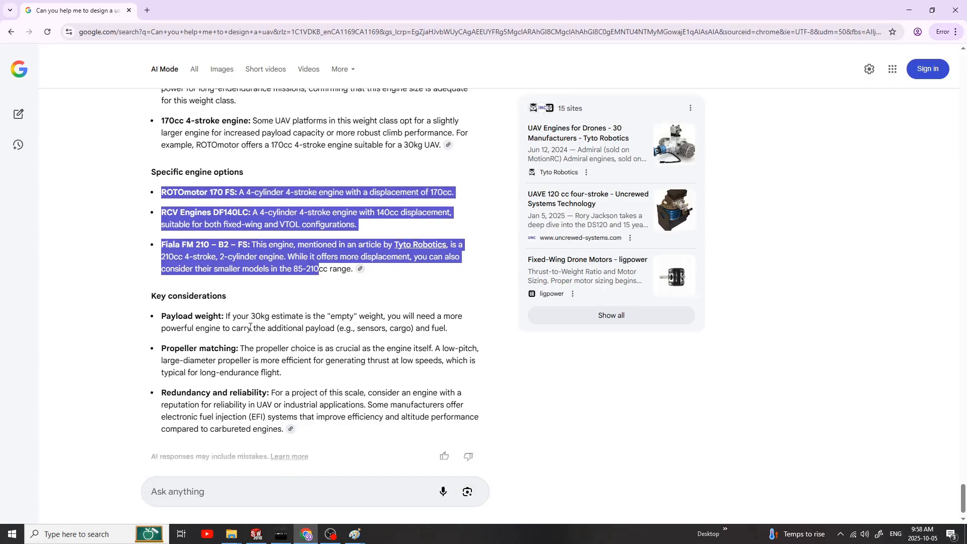
click(143, 326)
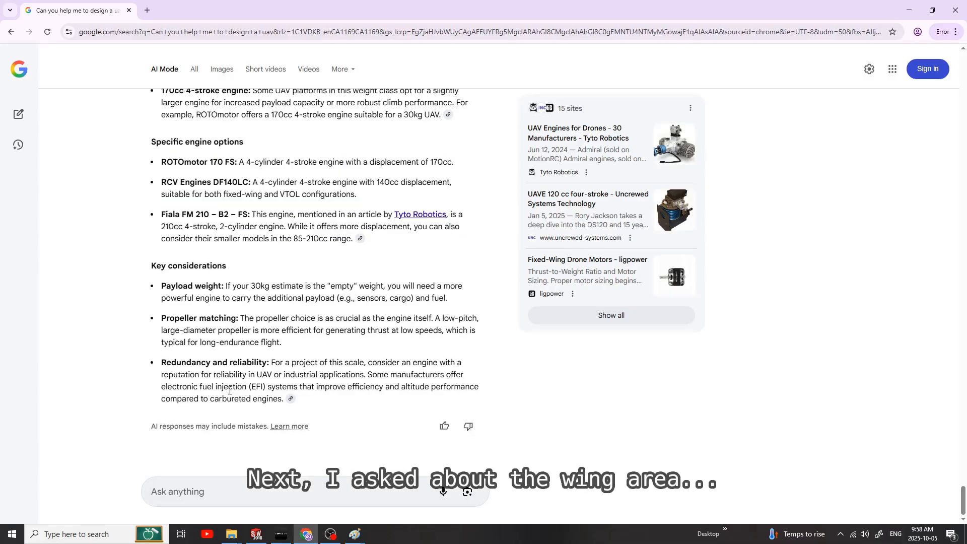
Step: Ask the AI "what is the total wing area you suggest?"
click(220, 499)
text(what is the to)
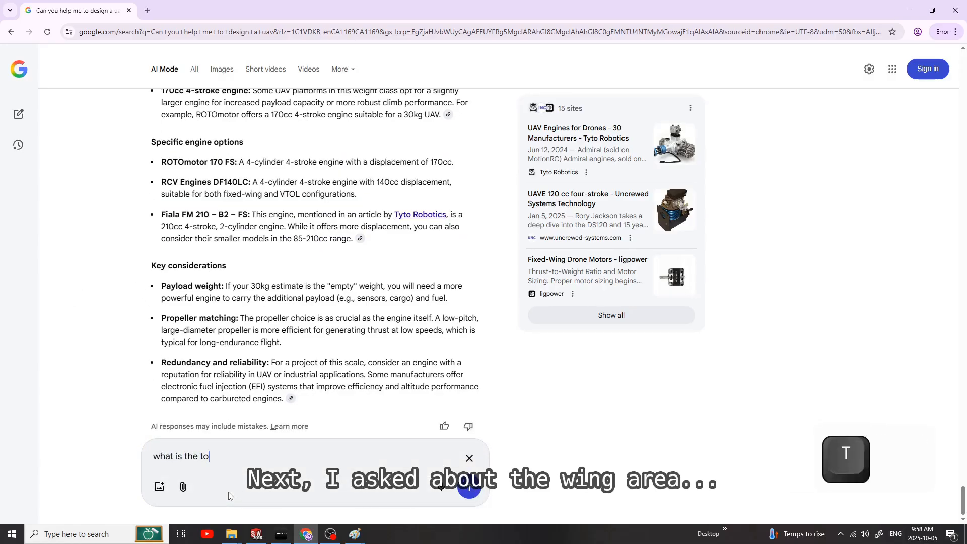
text(toal wing area you suggest?)
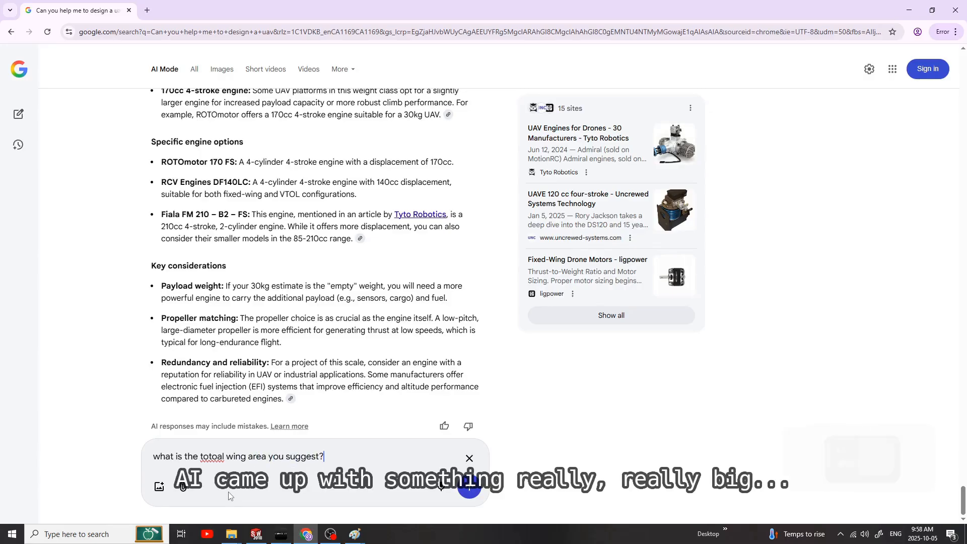
double_click(211, 456)
text(total)
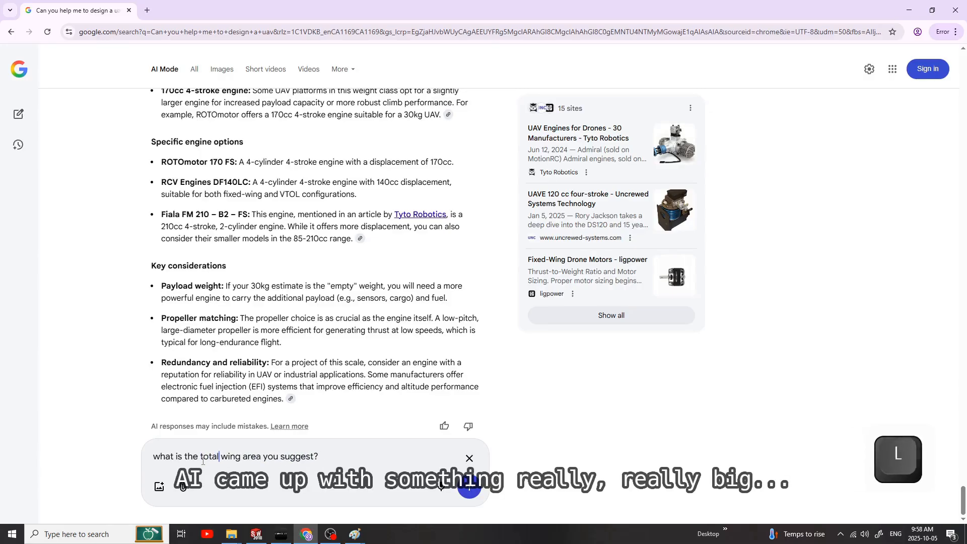
key(Return)
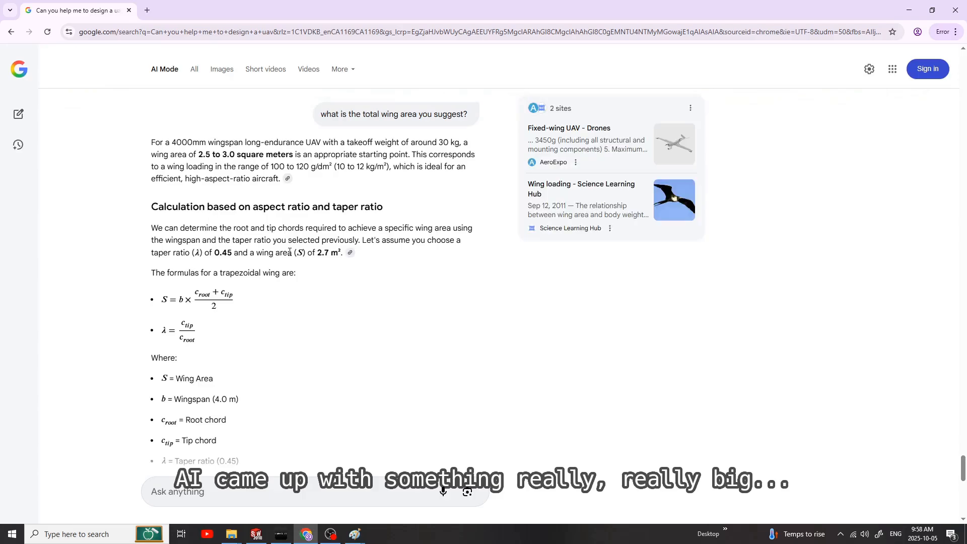
Step: Check the wing area design summary and ask "can you convert that to inches"
scroll(326, 292, down, 10)
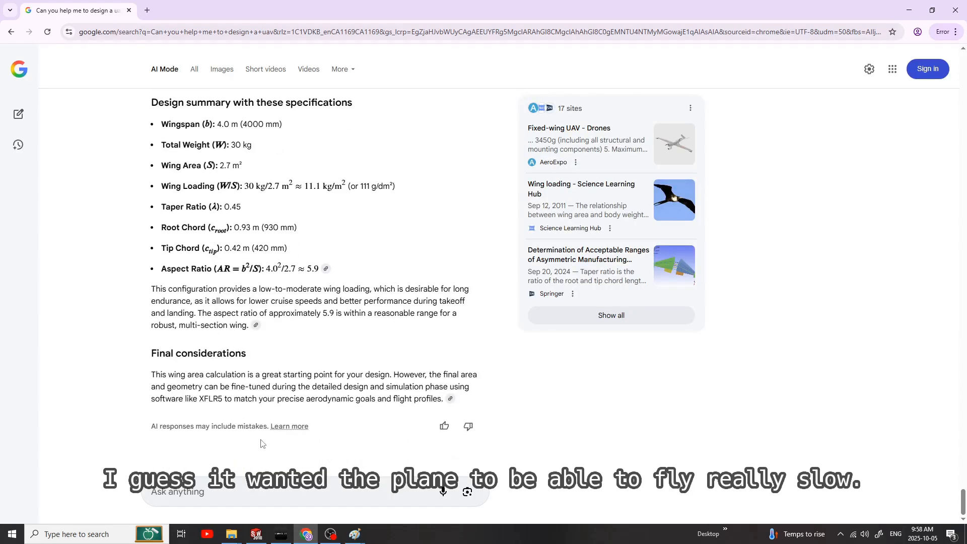
click(258, 490)
text(can you convert that to in)
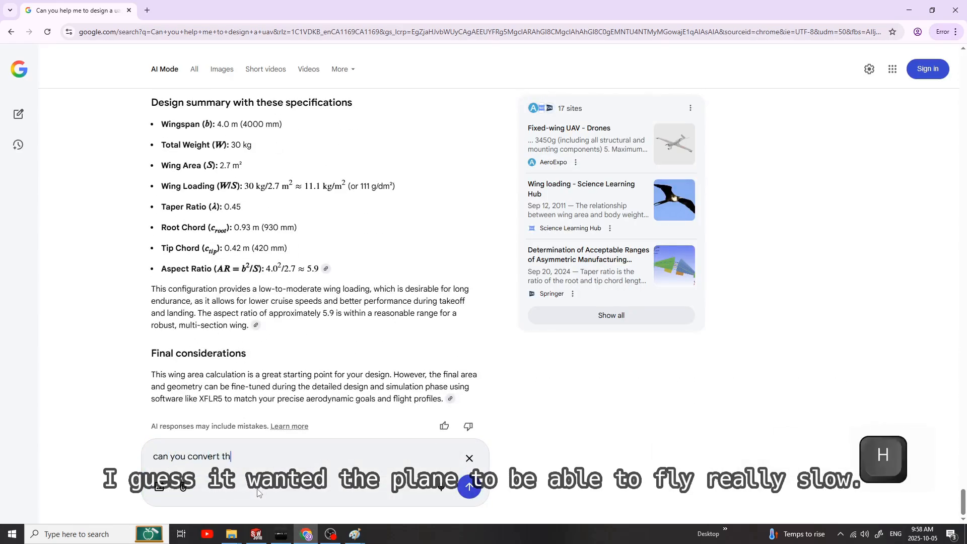
text(ches)
key(Return)
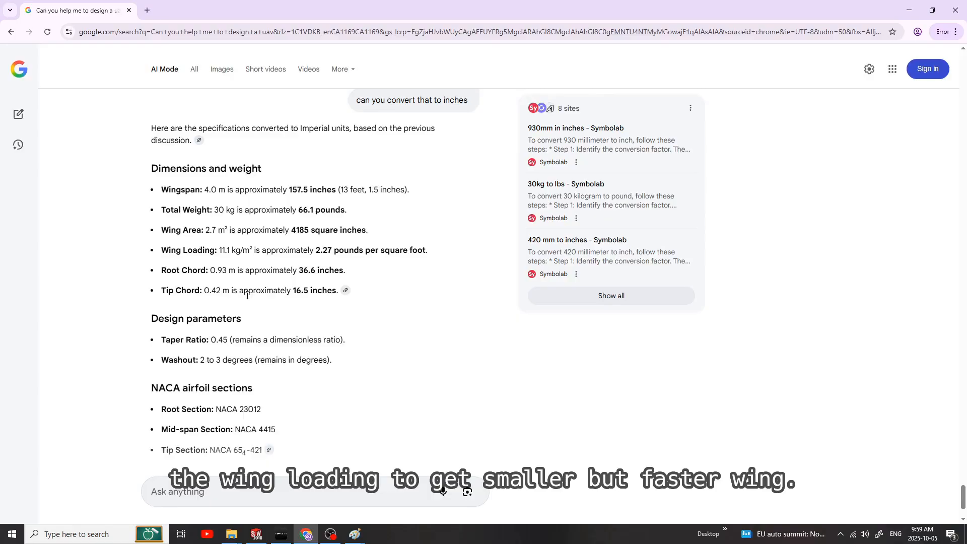
Step: Tell the AI "that seems way too big. can you add flaps to the design and increase the wing loading"
click(250, 486)
text(that seems way too big. can you add flaps to the design and increase the wing)
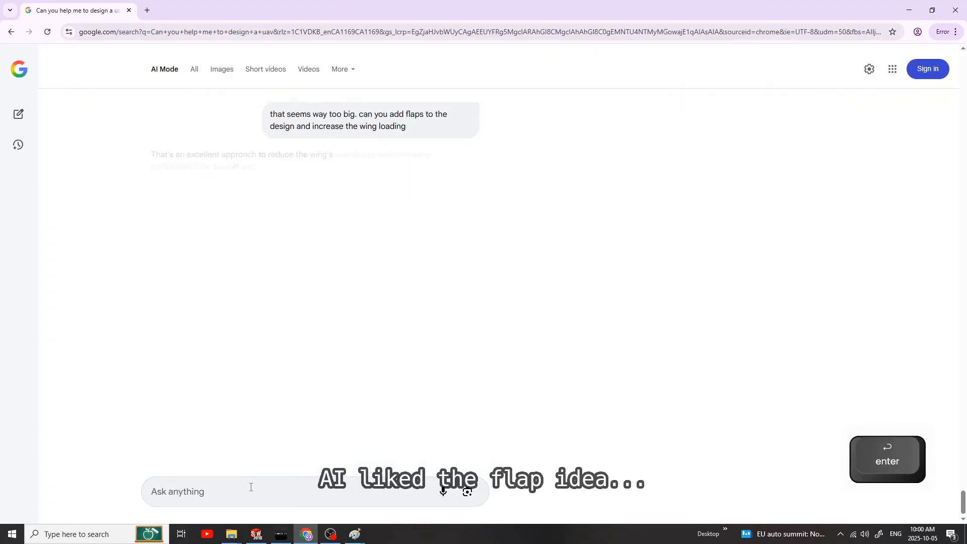
Step: Read the revised wing design, covering the new specifications, flap integration, airfoil sections, chord lengths and the design summary
scroll(150, 154, down, 3)
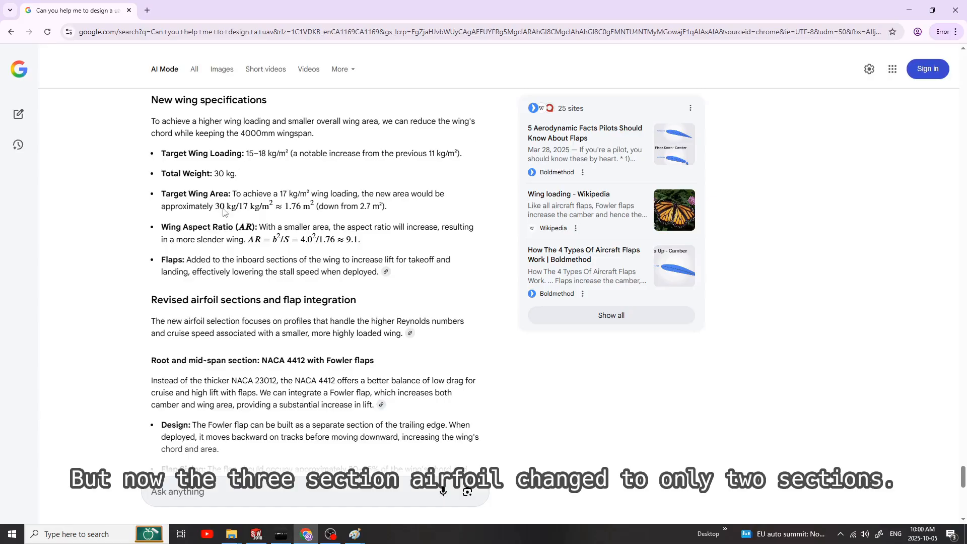
scroll(231, 292, down, 3)
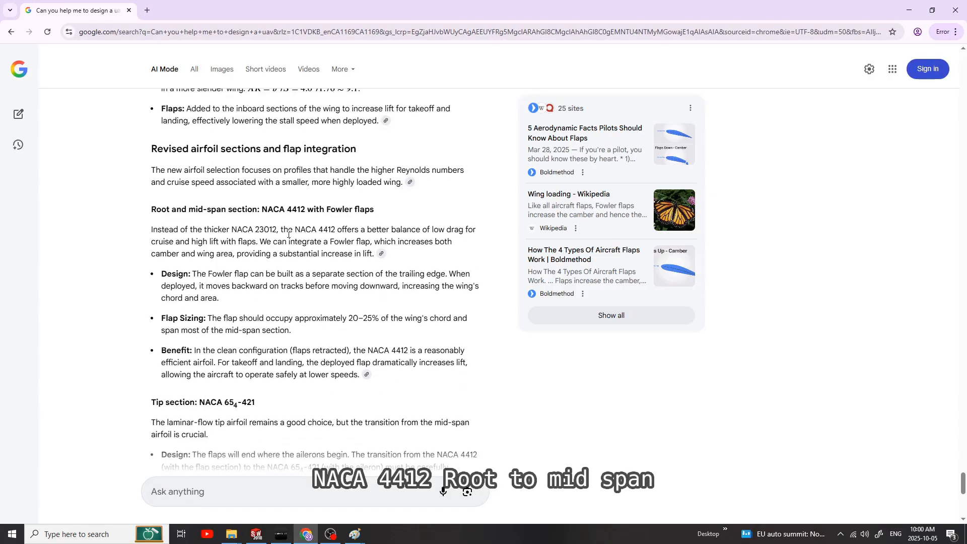
scroll(284, 269, down, 8)
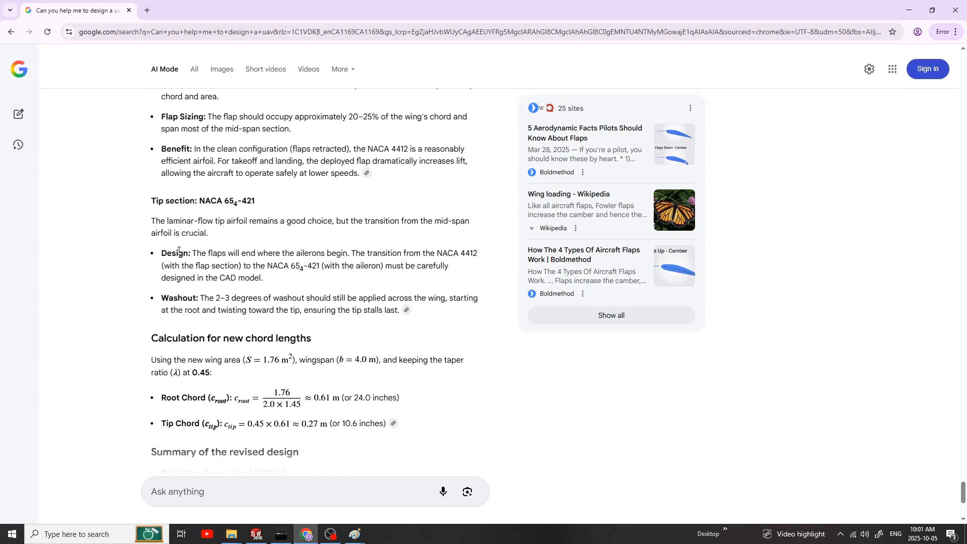
drag(277, 268, 160, 215)
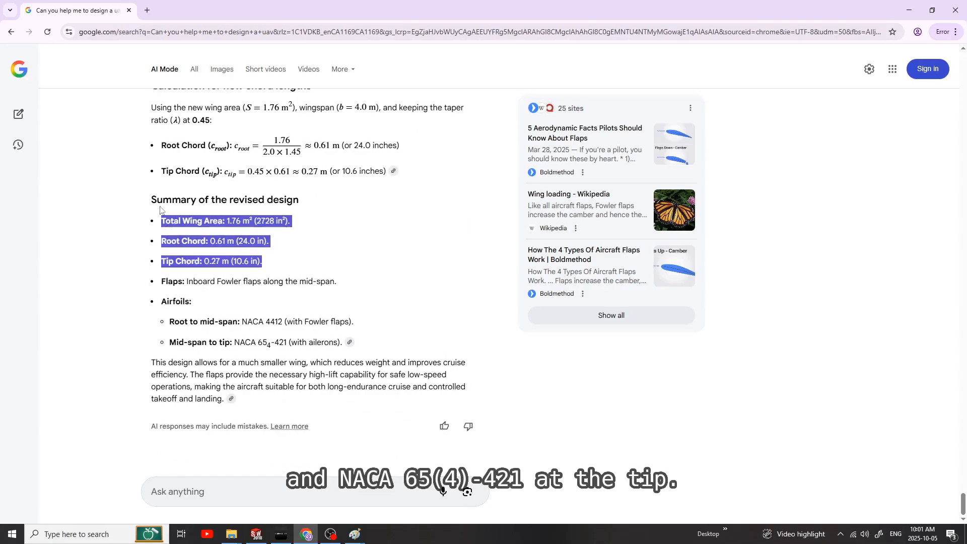
Step: Ask the AI "can you calculate stall speeds for no flaps and flaps down"
click(157, 287)
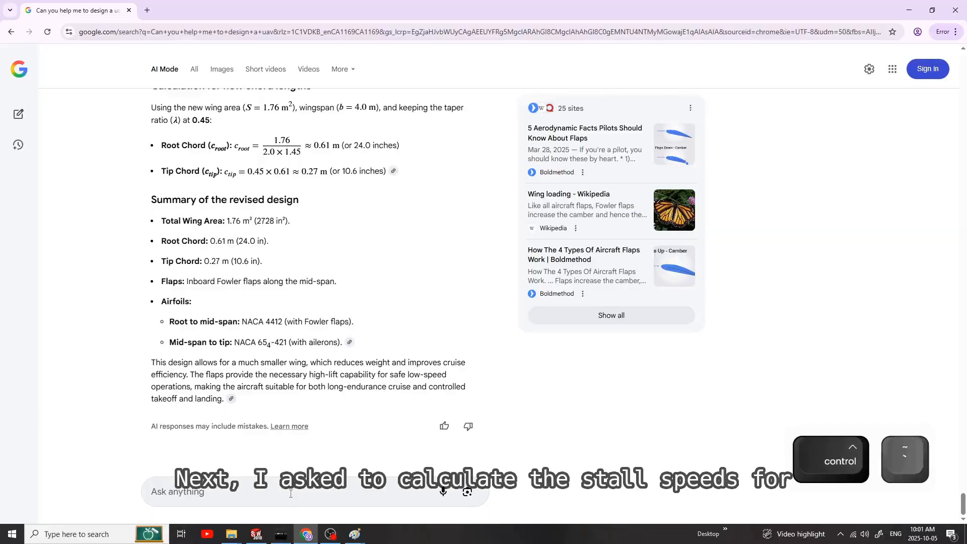
click(290, 496)
text(can you calculate stall sepeed)
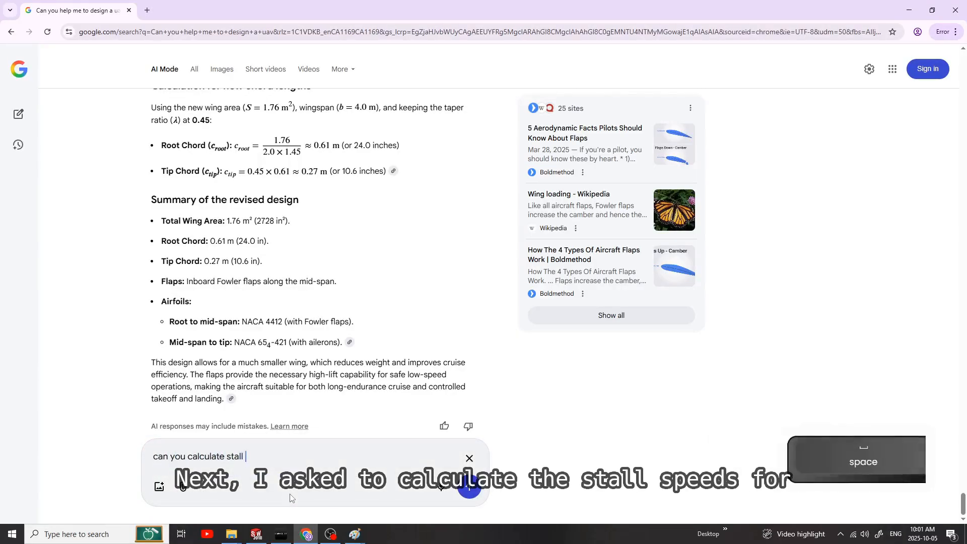
key(BackSpace)
key(BackSpace)
key(BackSpace)
key(BackSpace)
key(BackSpace)
text(peeds for )
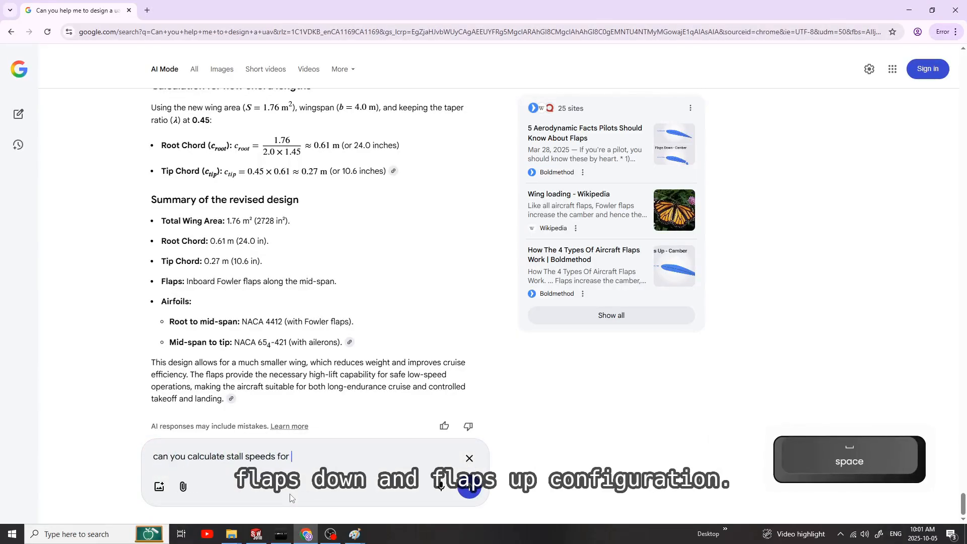
text(no flaps and flaps down)
key(Return)
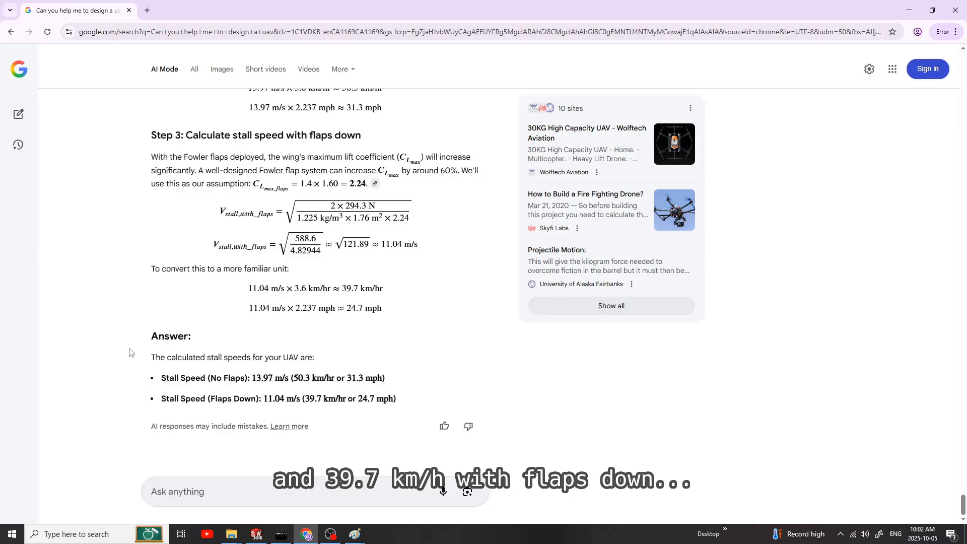
Step: Check the calculated stall speeds and ask the AI "can you increase the wing loading a bit more ?"
drag(129, 352, 398, 399)
click(272, 501)
text(can you i)
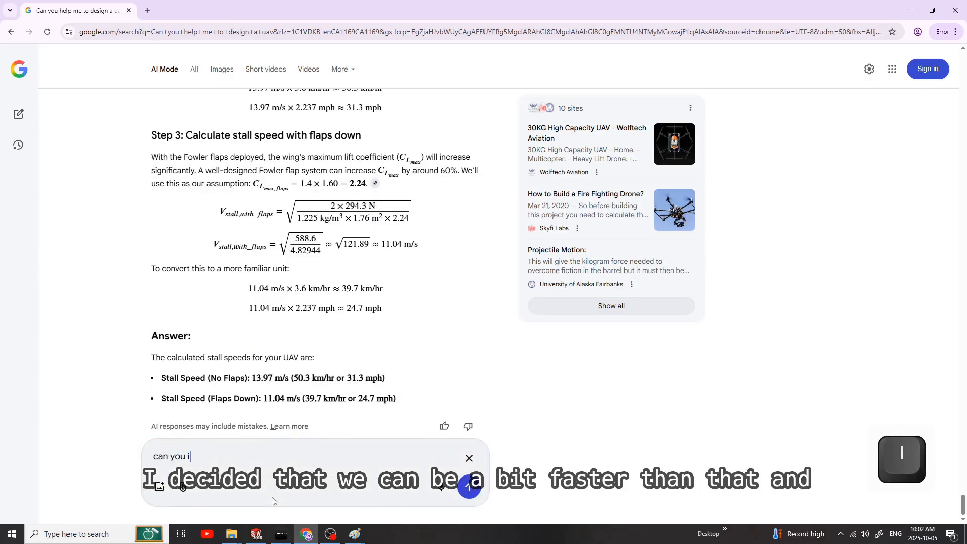
text(ncrease the wing loading a bi)
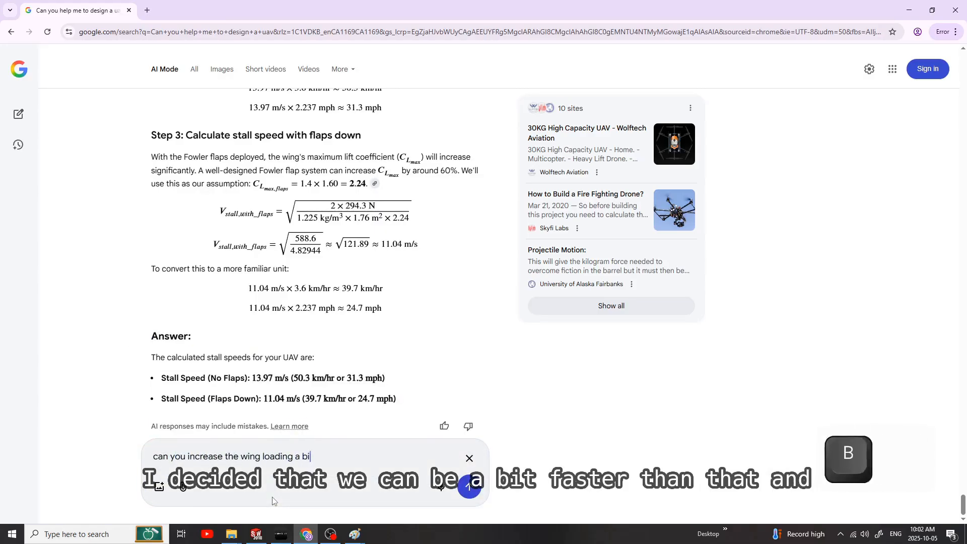
text(t more to get)
key(BackSpace)
key(BackSpace)
key(BackSpace)
key(BackSpace)
key(BackSpace)
key(BackSpace)
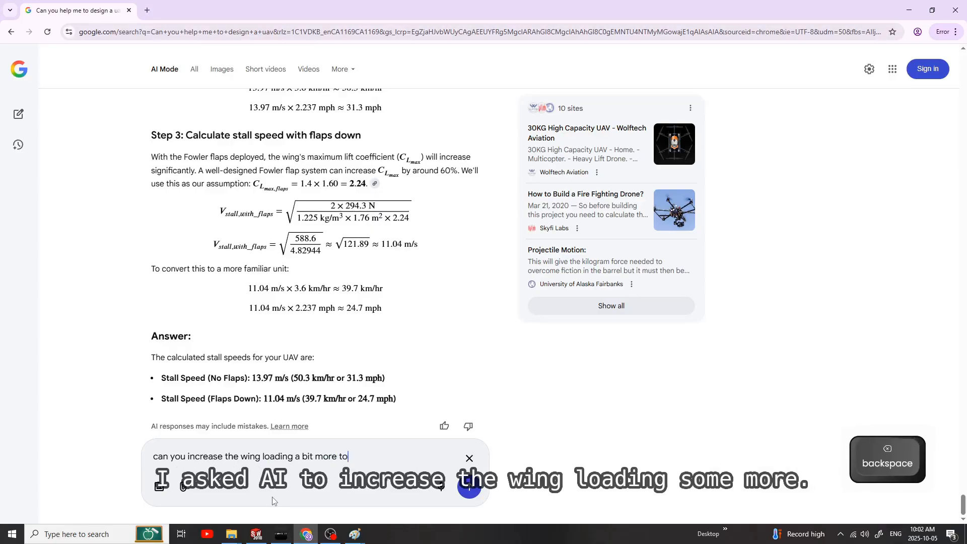
text(?)
key(Return)
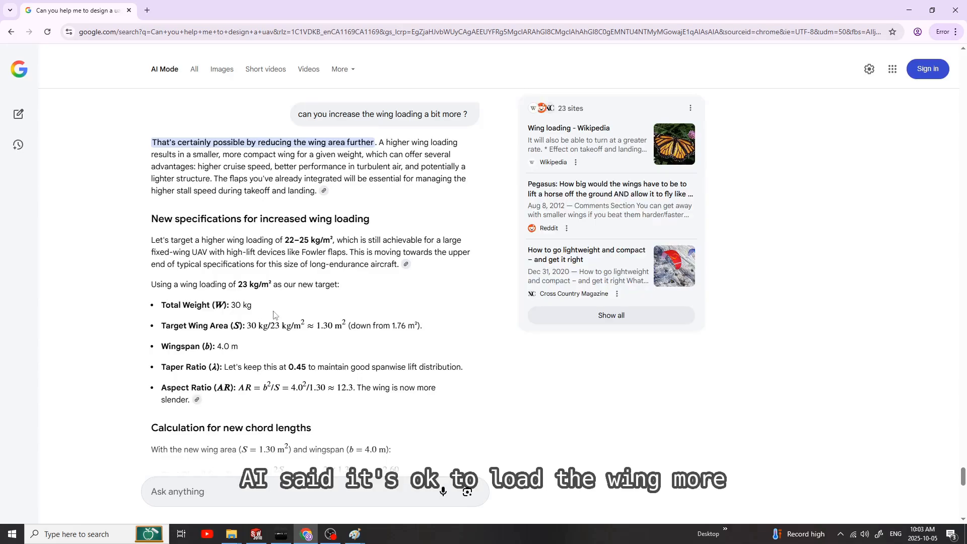
Step: Review the higher wing loading design through its verdict and ask "can you calculate takeoff and landing distances with this configuration?"
scroll(276, 316, down, 1)
scroll(274, 316, down, 9)
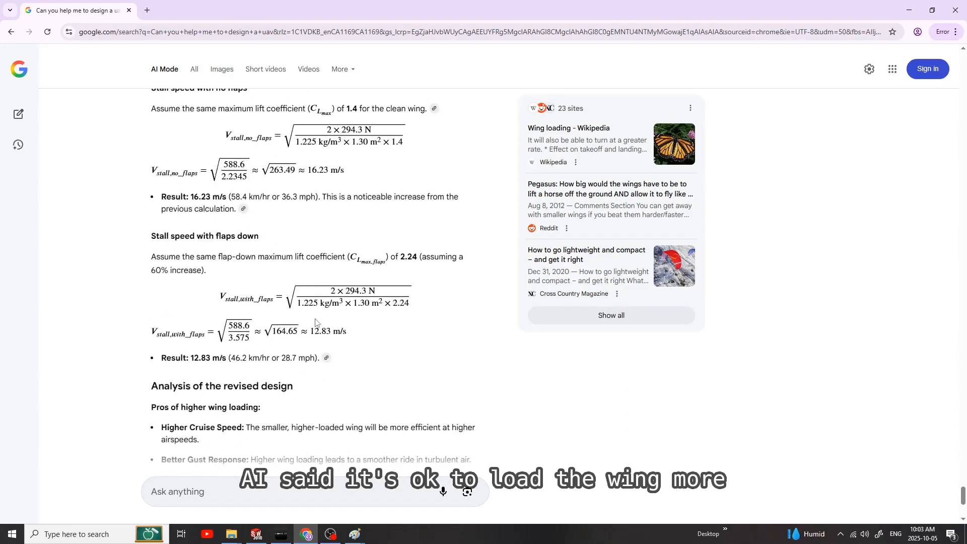
scroll(330, 305, down, 2)
scroll(337, 317, up, 1)
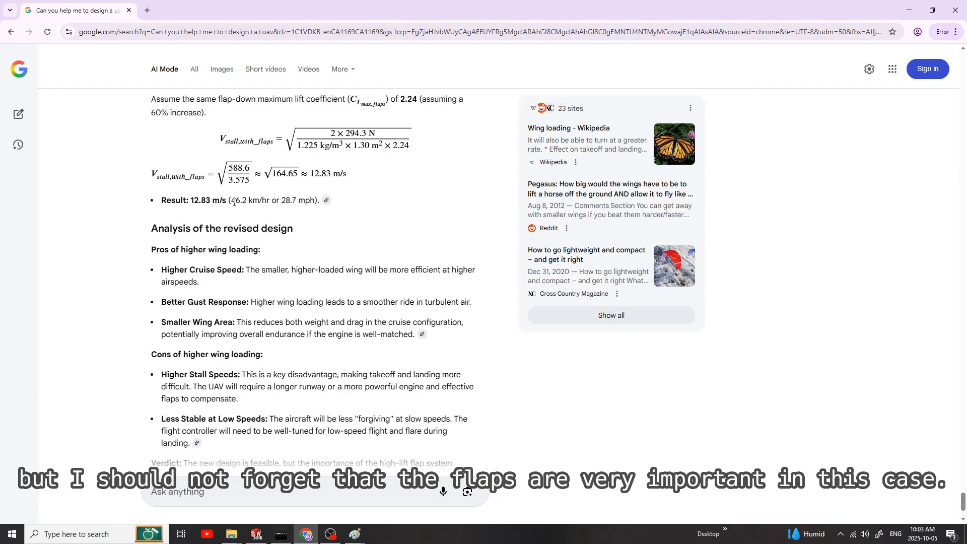
scroll(222, 222, up, 2)
scroll(242, 301, down, 4)
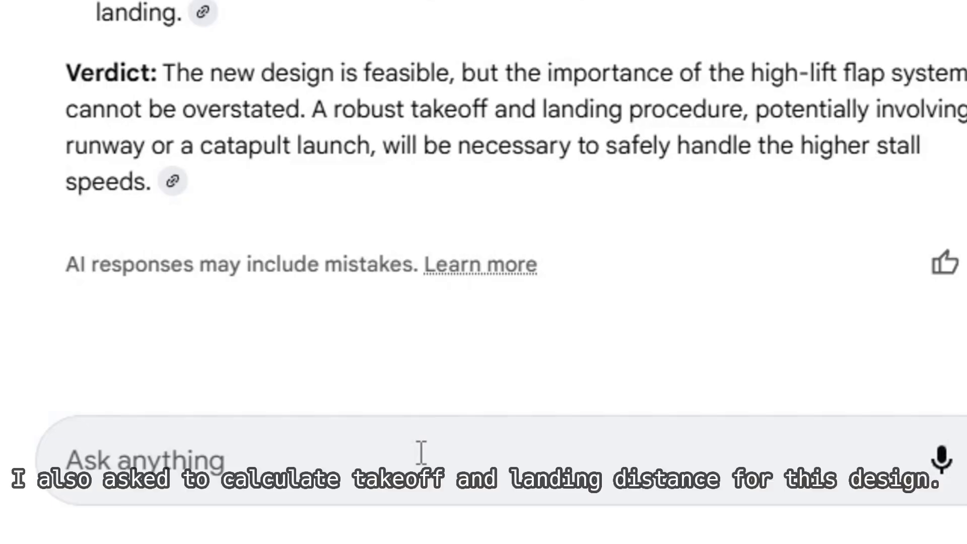
click(269, 490)
text(can you calculate takeoff and landing distances)
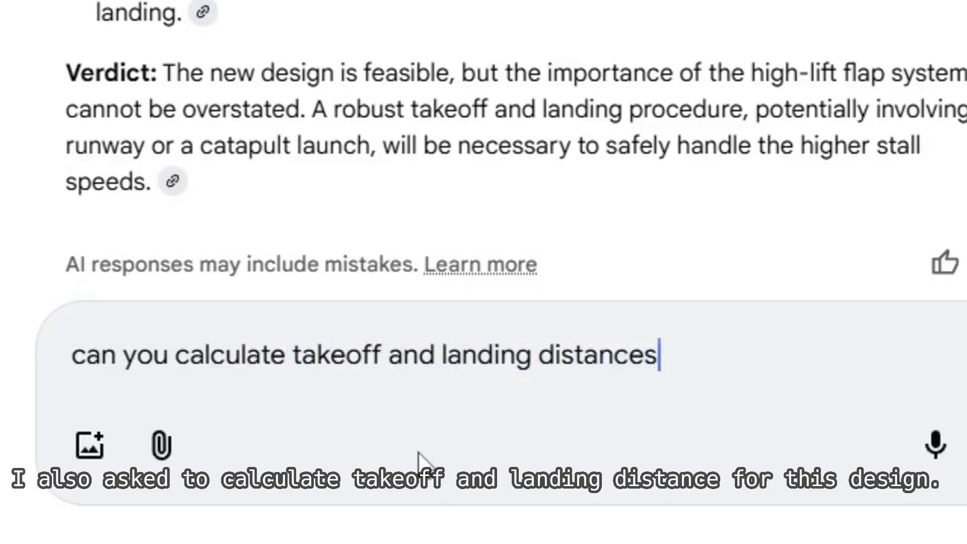
text(?)
key(Return)
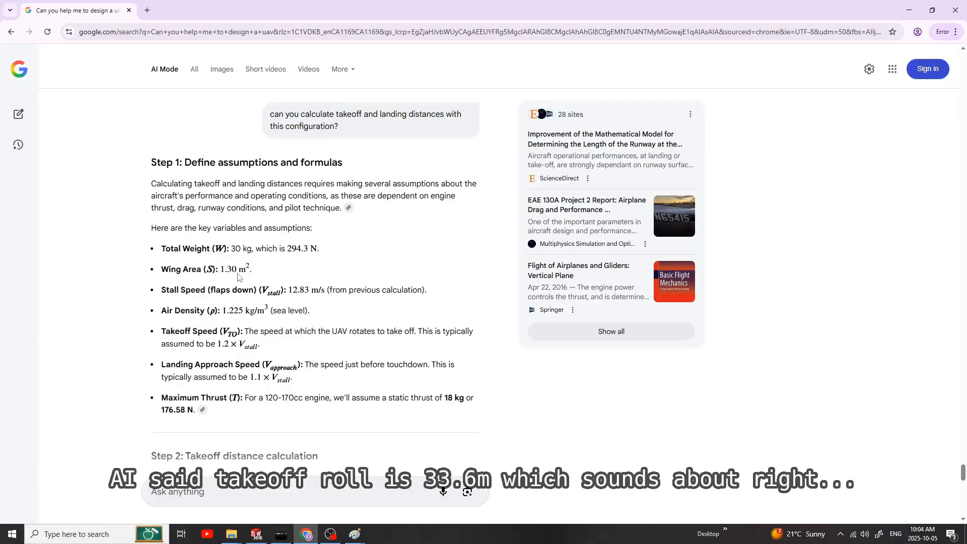
Step: Check the estimated takeoff distance and landing ground roll in the answer's closing section
scroll(238, 277, down, 15)
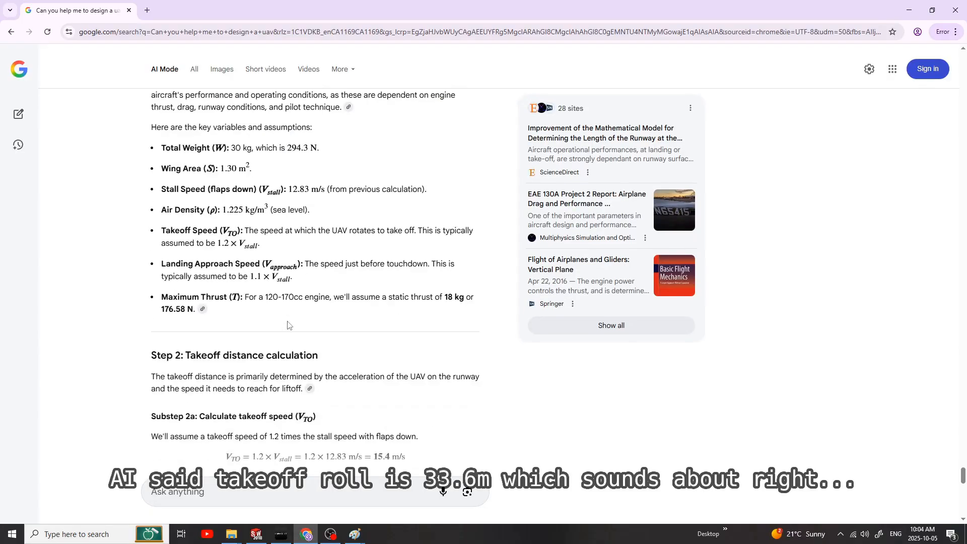
drag(161, 323, 261, 324)
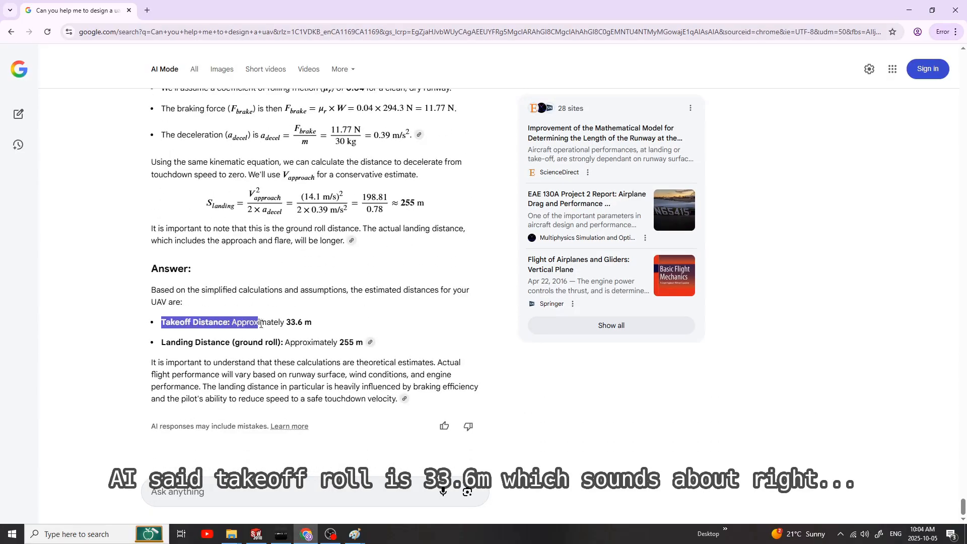
drag(158, 348, 375, 348)
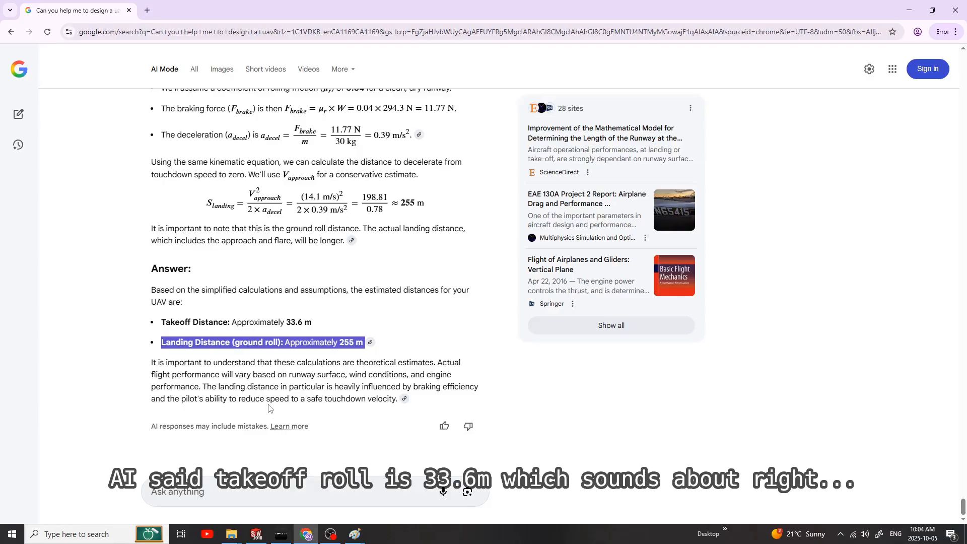
click(201, 498)
text(can you assme)
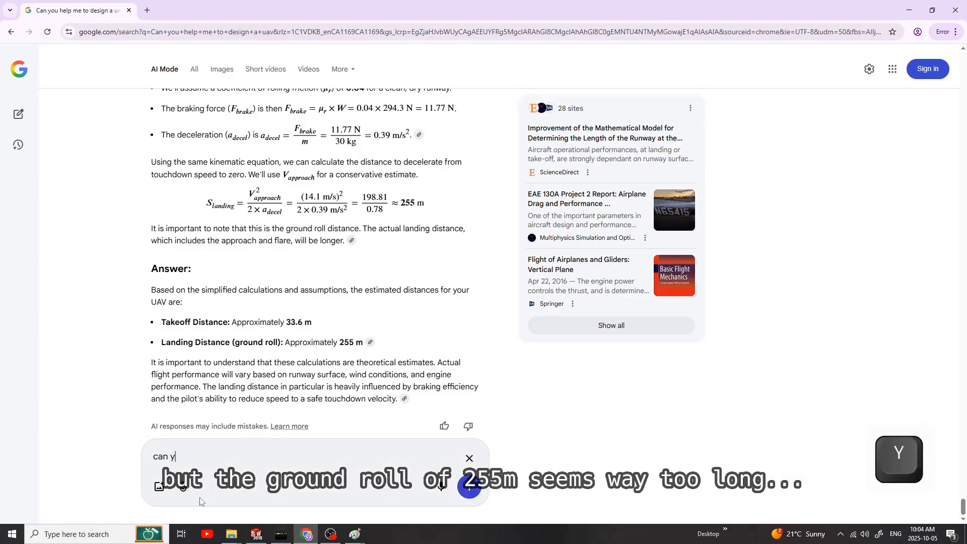
key(BackSpace)
key(BackSpace)
key(BackSpace)
key(BackSpace)
key(BackSpace)
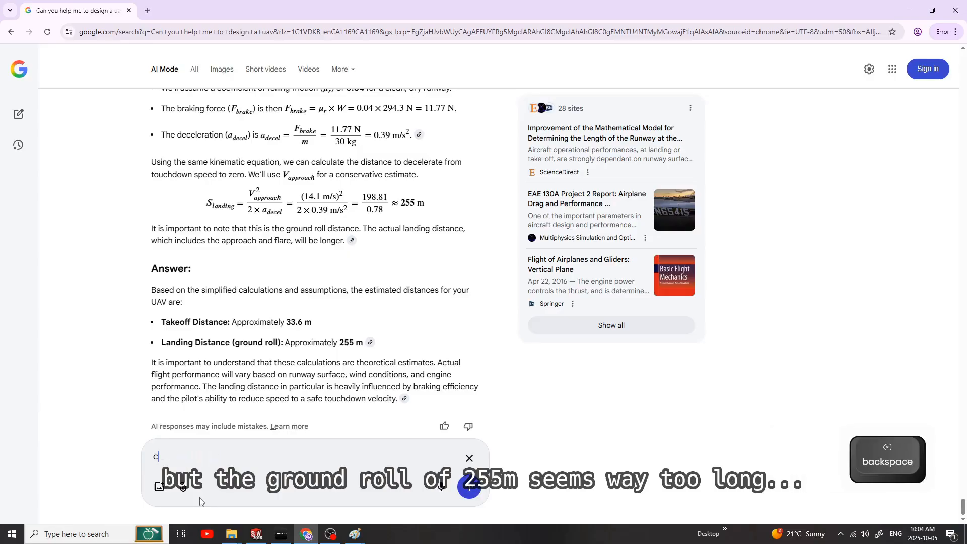
key(BackSpace)
Step: Ask the AI "how much shorter would the landing distance be if I burned 10 liters of fuel"
text(how much shorter w)
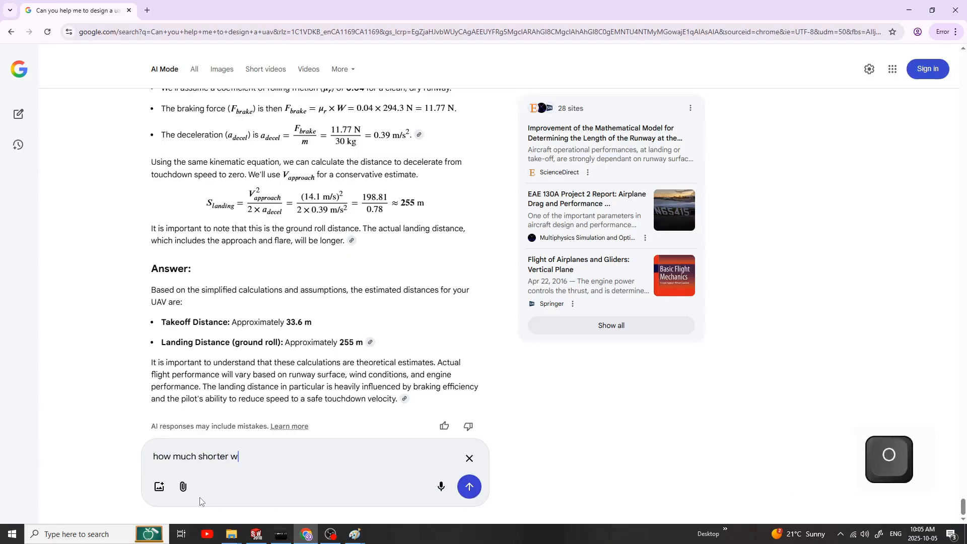
text(ould the landing )
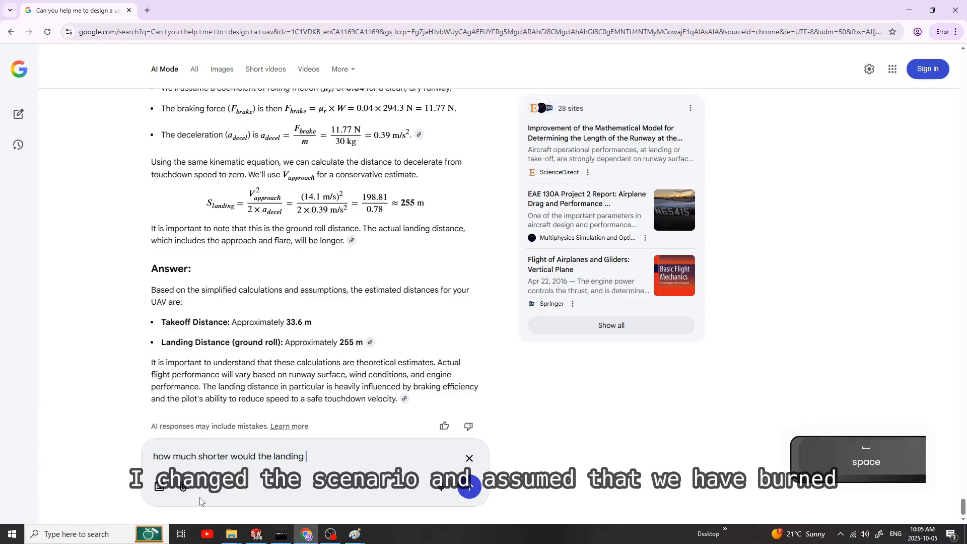
text(distance be if I bu)
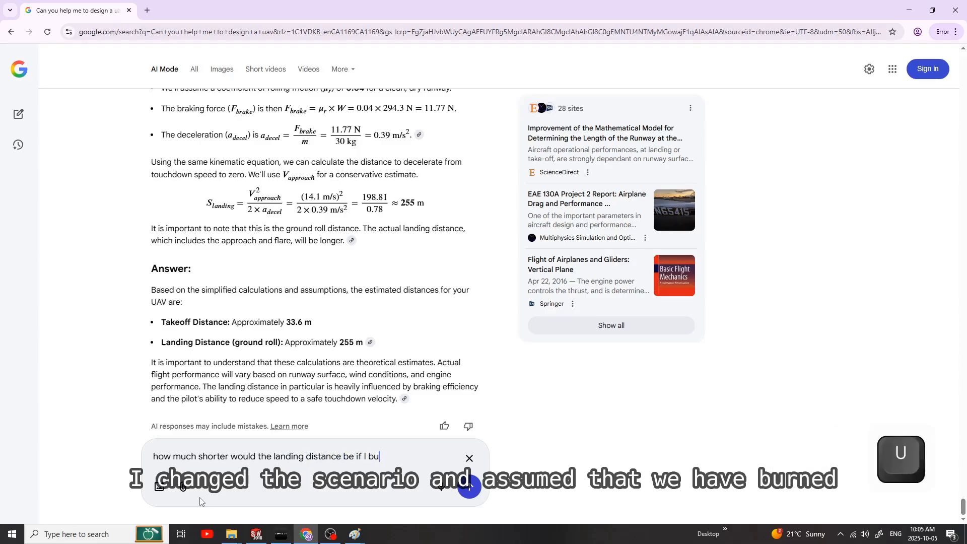
text(rned 8l of fue)
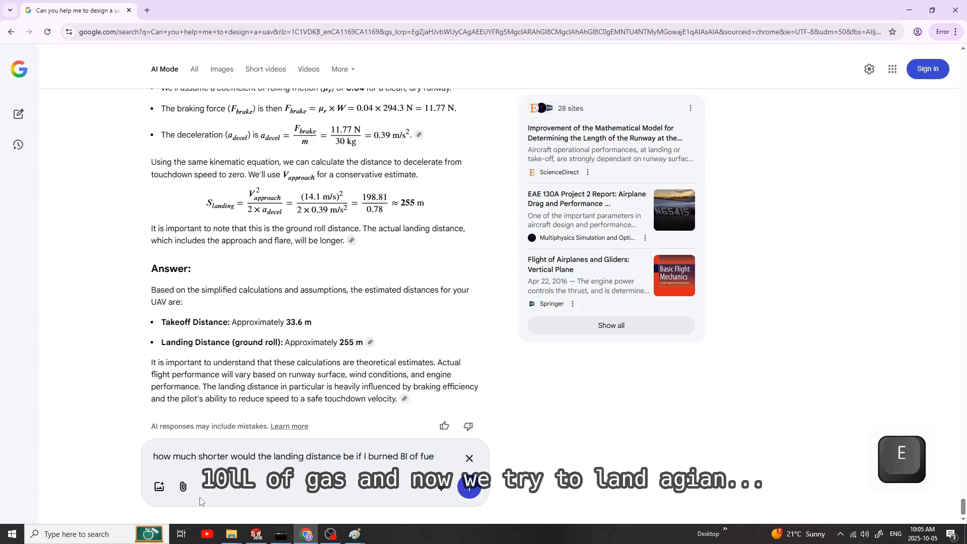
text(iters of fuel)
key(Return)
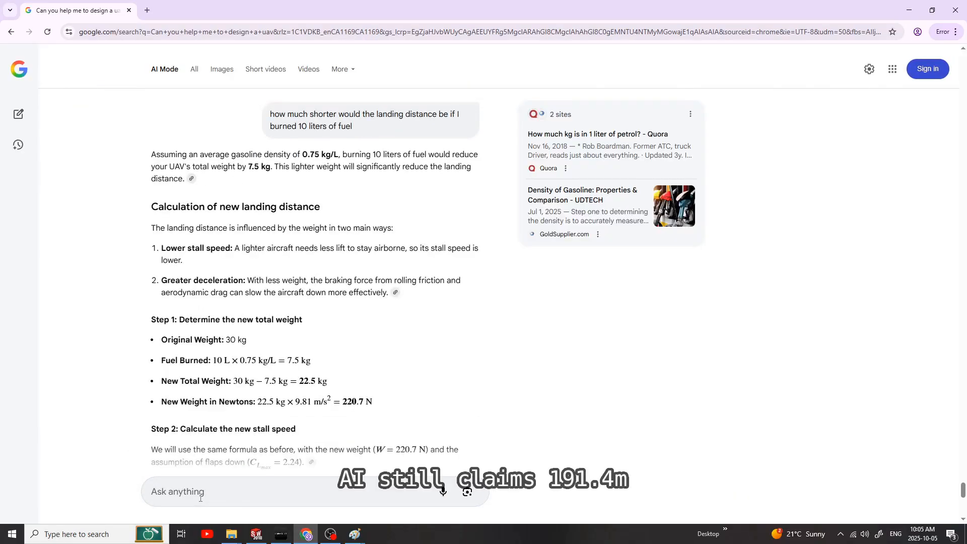
Step: Review the full-fuel versus burned-fuel landing comparison and ask the AI to summarize the design
scroll(239, 319, down, 4)
scroll(238, 319, down, 6)
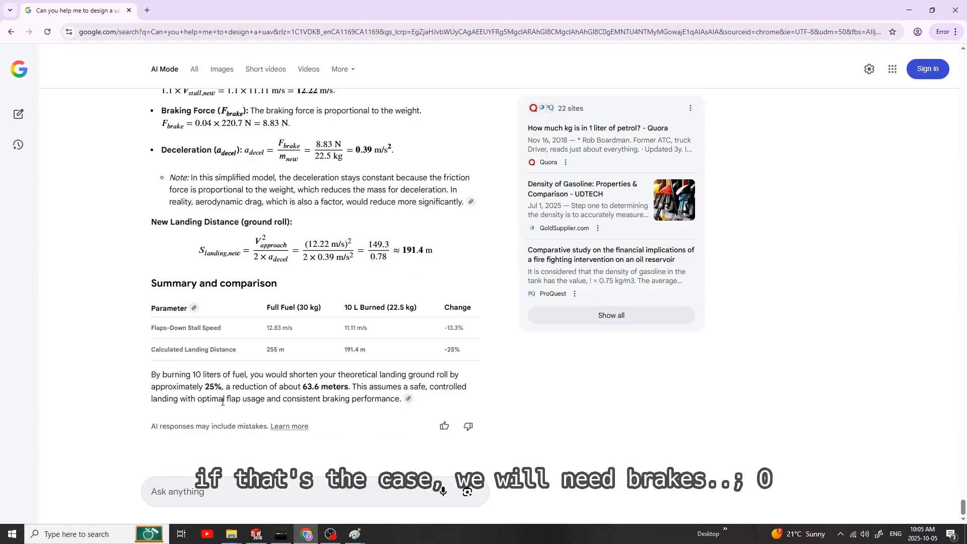
click(239, 489)
text(can you sum)
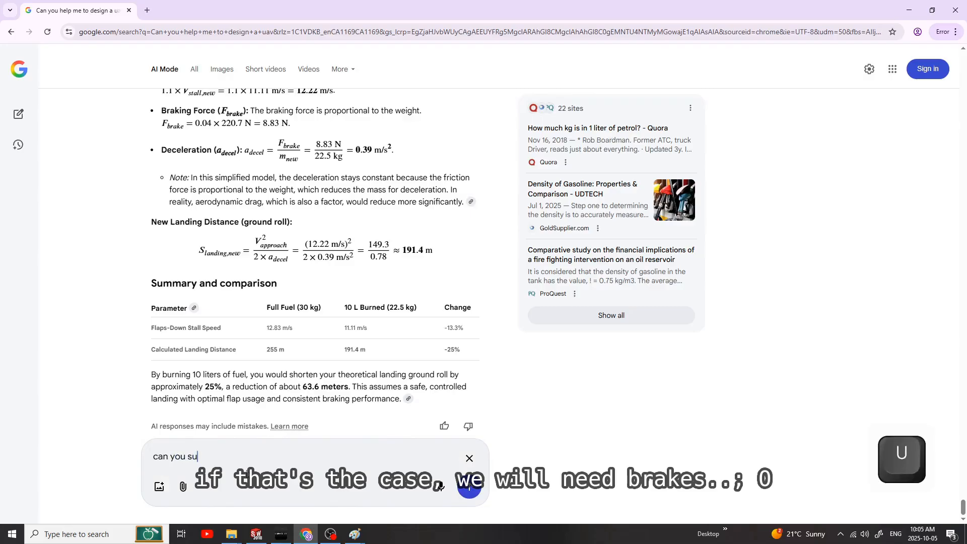
text(marize the d)
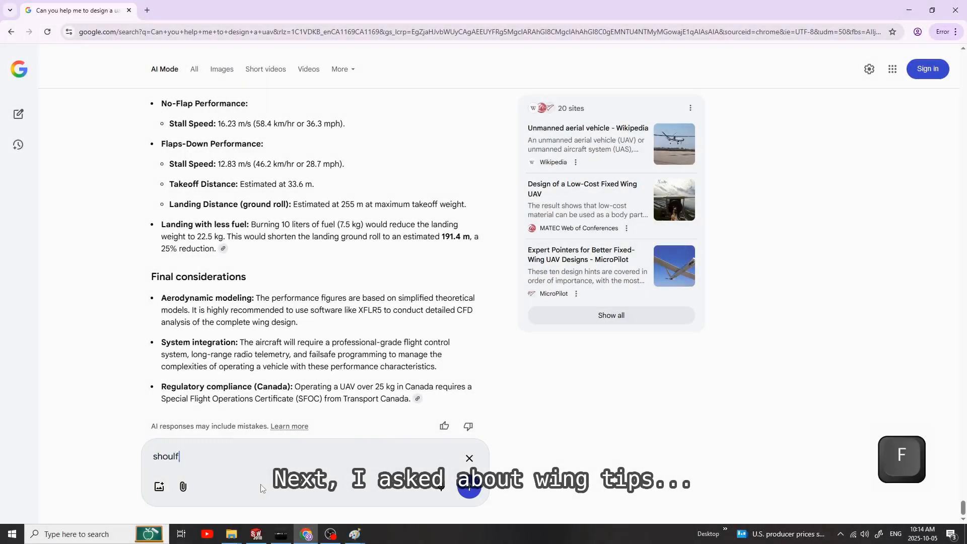
Step: Ask the AI "should I add wingtips?"
text(d I add wingtips?)
key(Return)
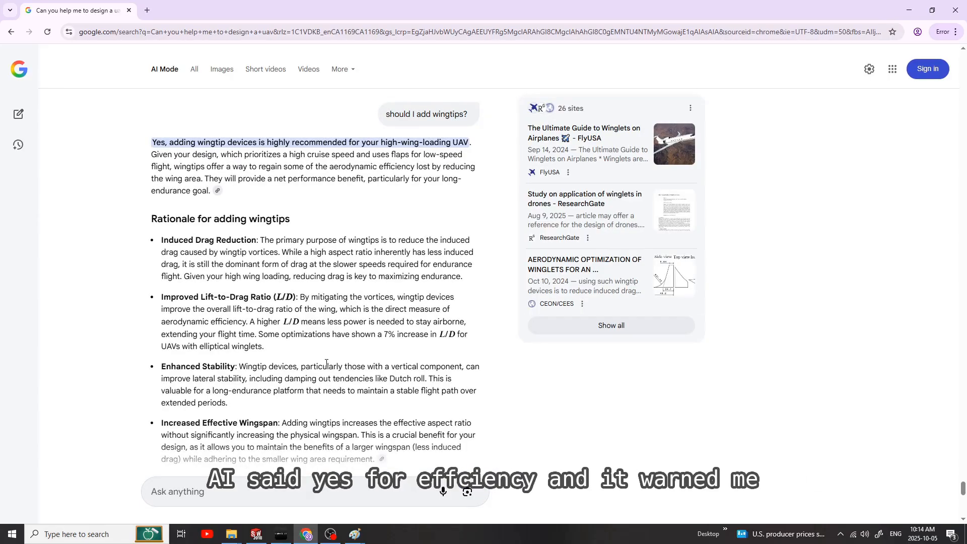
Step: Review the recommended wingtip designs and ask the AI how to design ailerons and flaps, including their lengths and chord lengths
scroll(327, 363, down, 9)
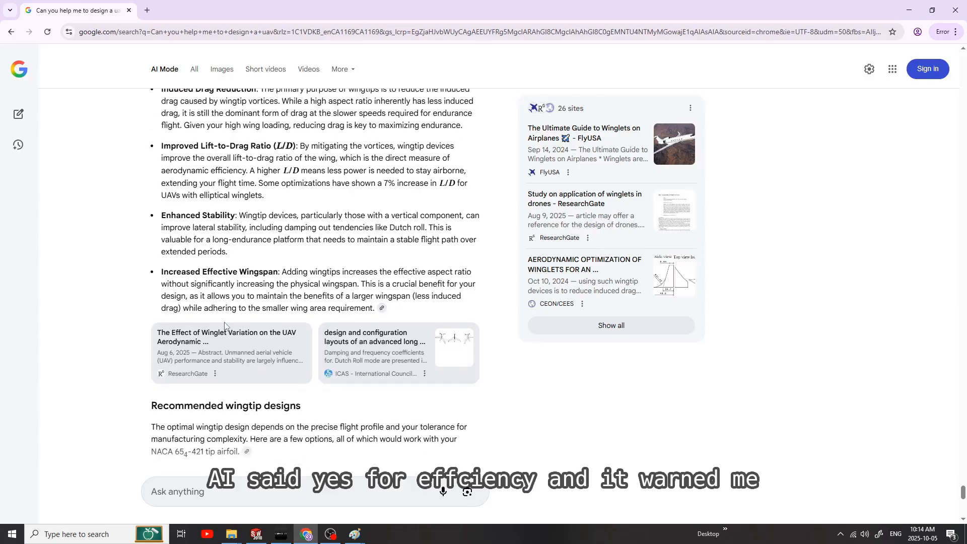
scroll(243, 348, down, 1)
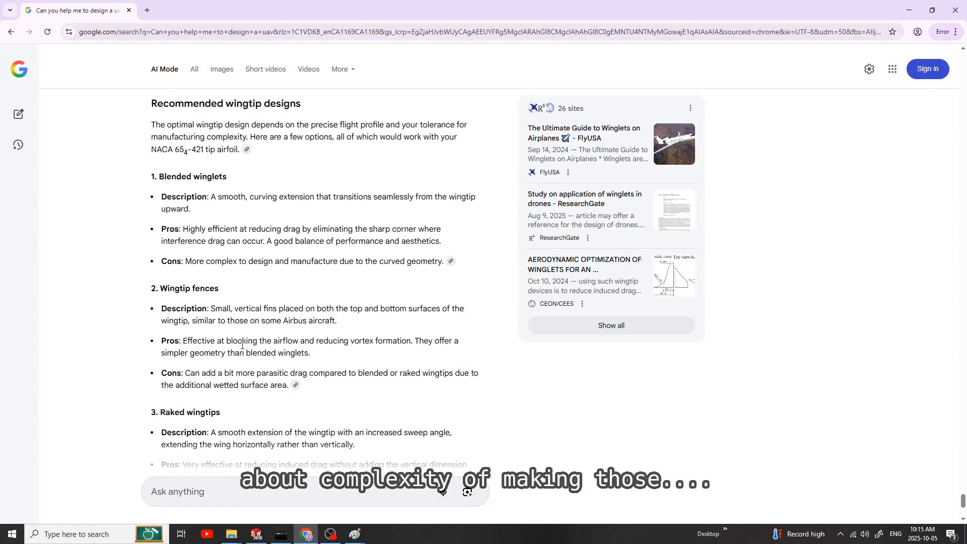
scroll(240, 338, down, 1)
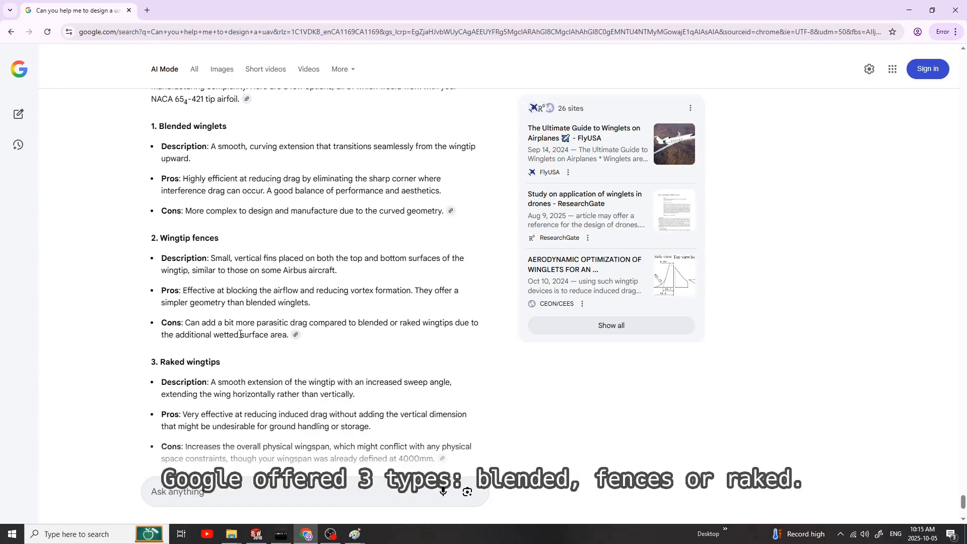
scroll(302, 263, down, 2)
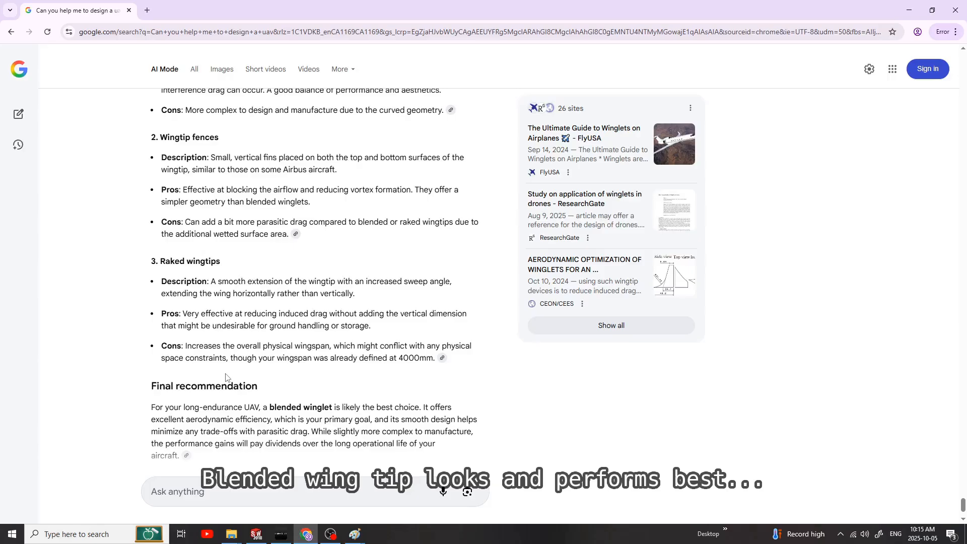
scroll(225, 377, down, 3)
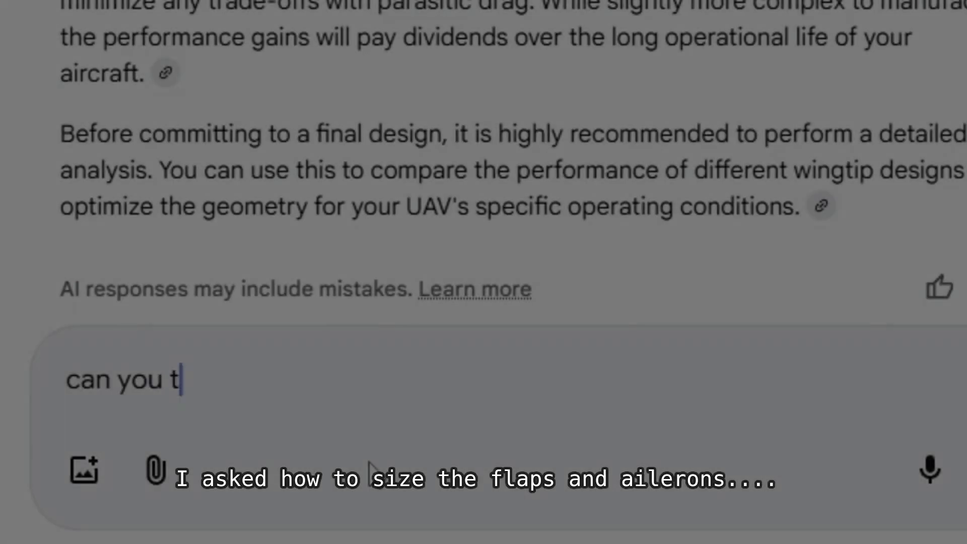
text(ell me how to design ailer)
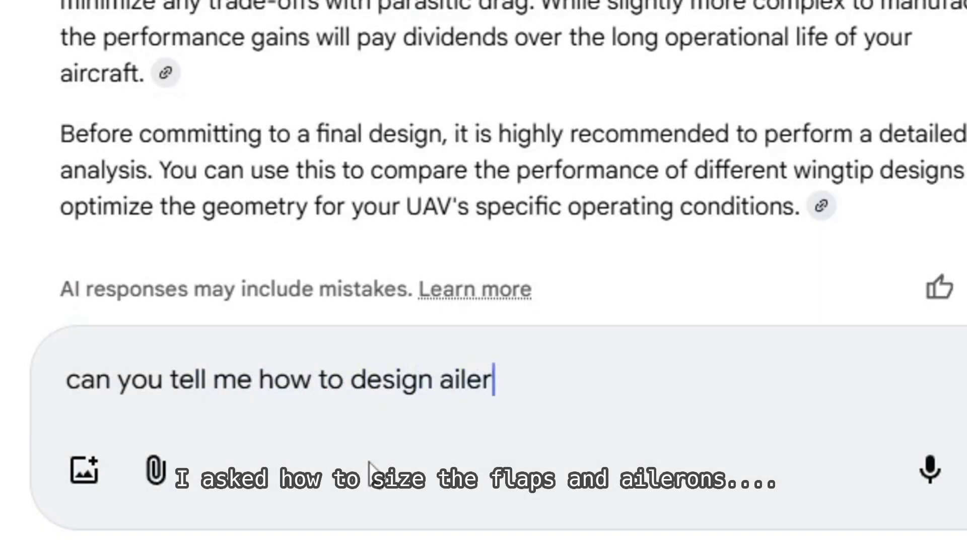
text(ths and chord lengths for)
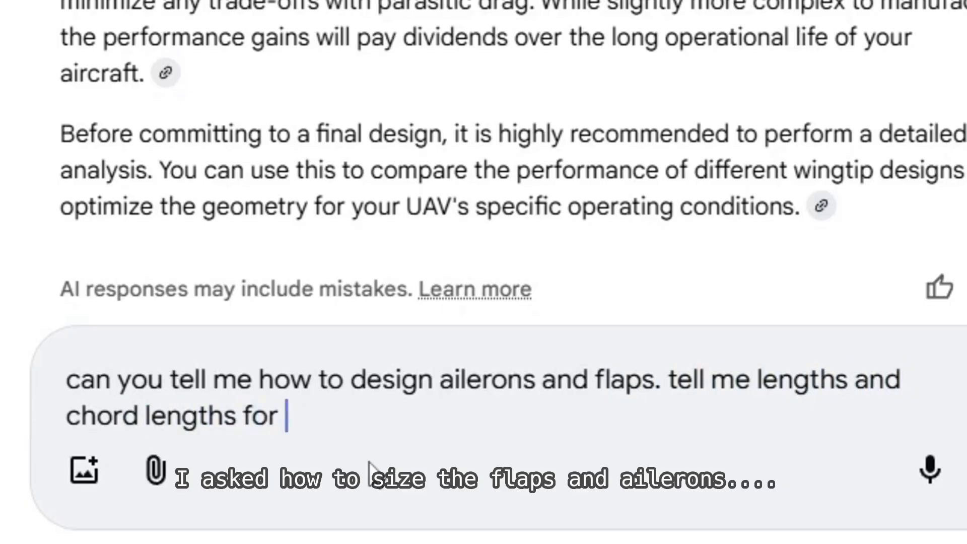
key(Return)
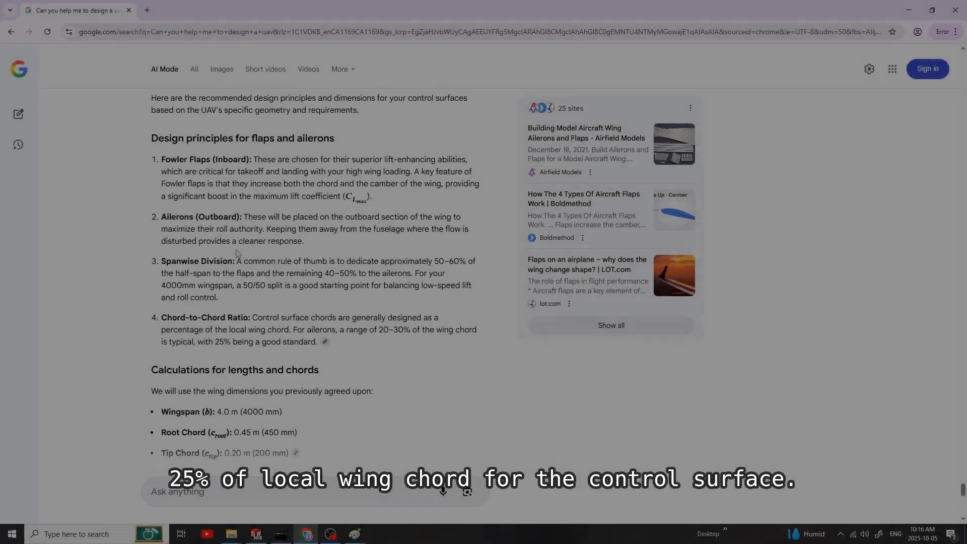
Step: Review the flap and aileron dimensions and ask the AI "how much torque do you suggest in lbs/inch"
scroll(273, 308, down, 7)
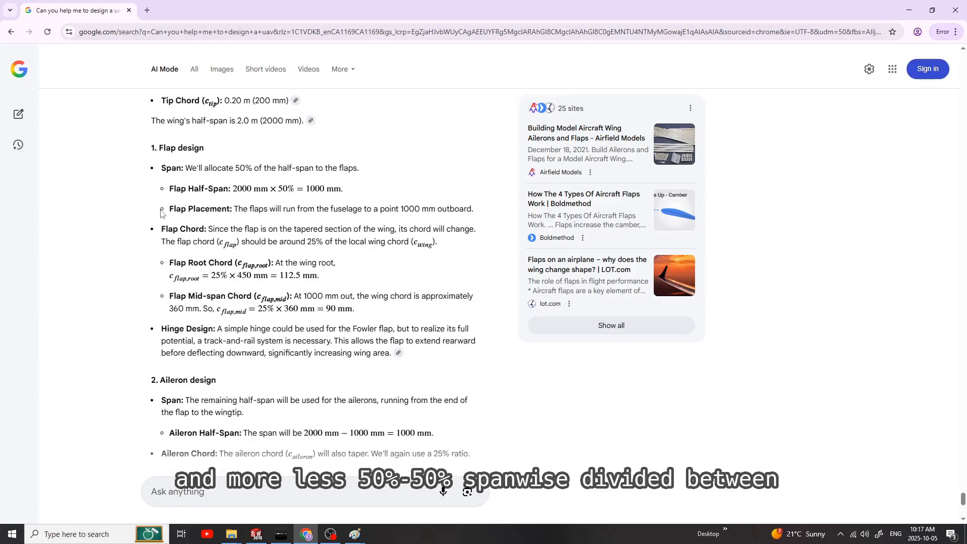
scroll(211, 288, down, 5)
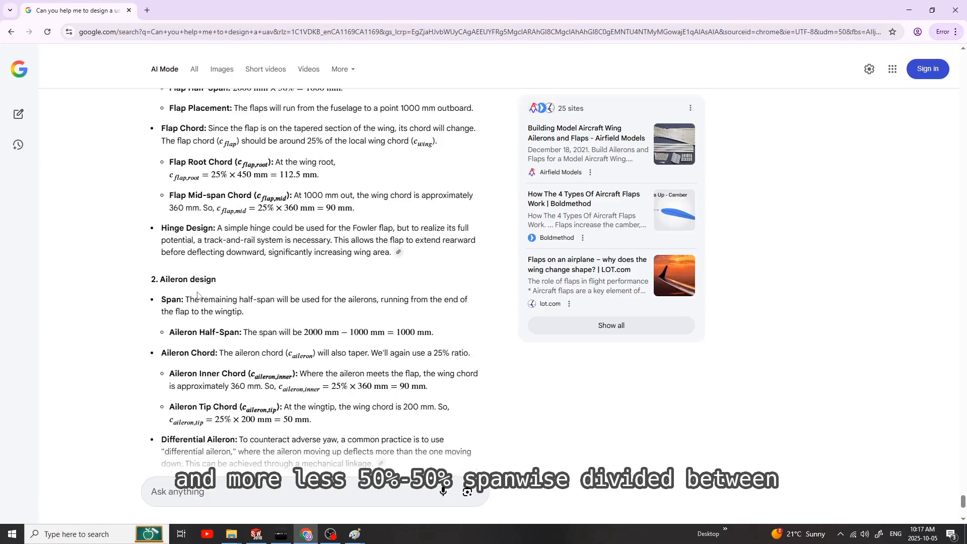
scroll(214, 308, down, 2)
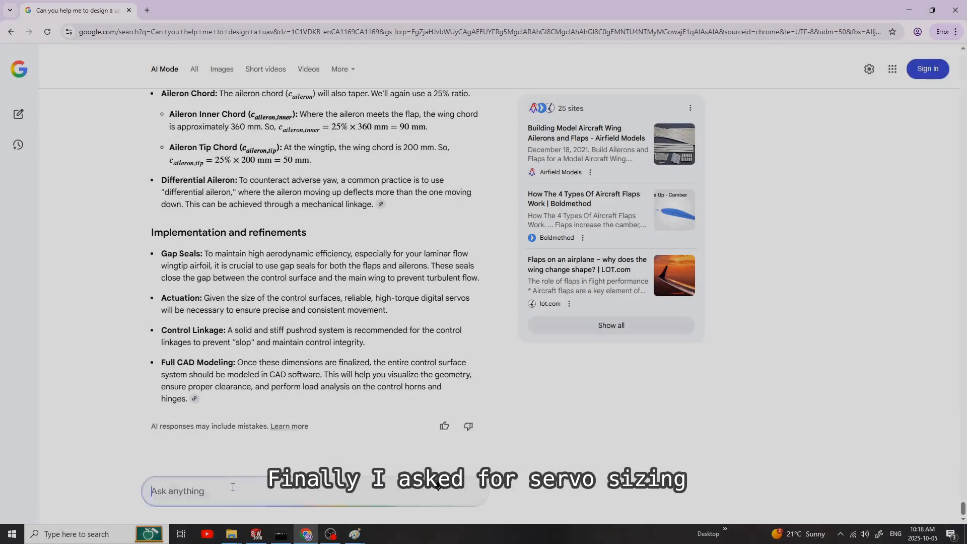
click(232, 491)
text(how much torque do you sug)
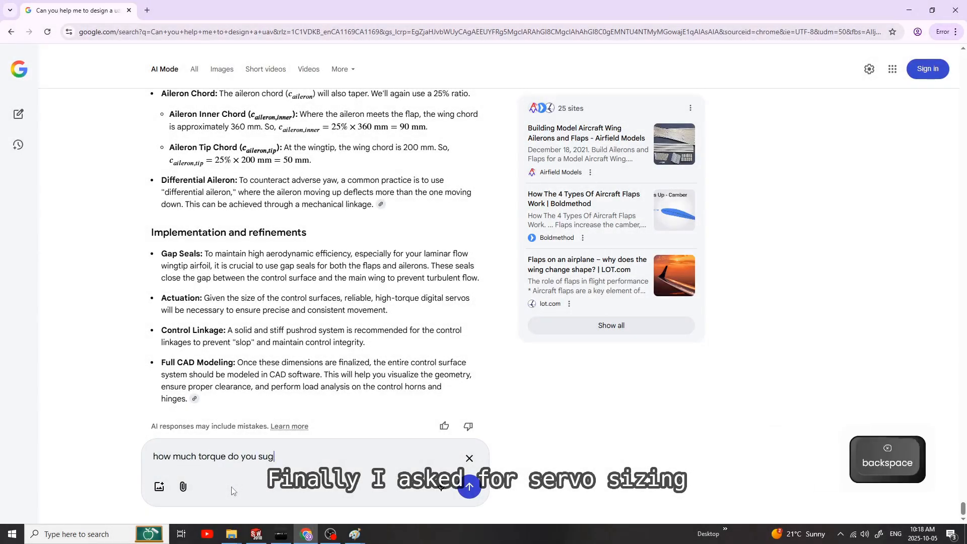
text(gest in lbs/inch)
key(Return)
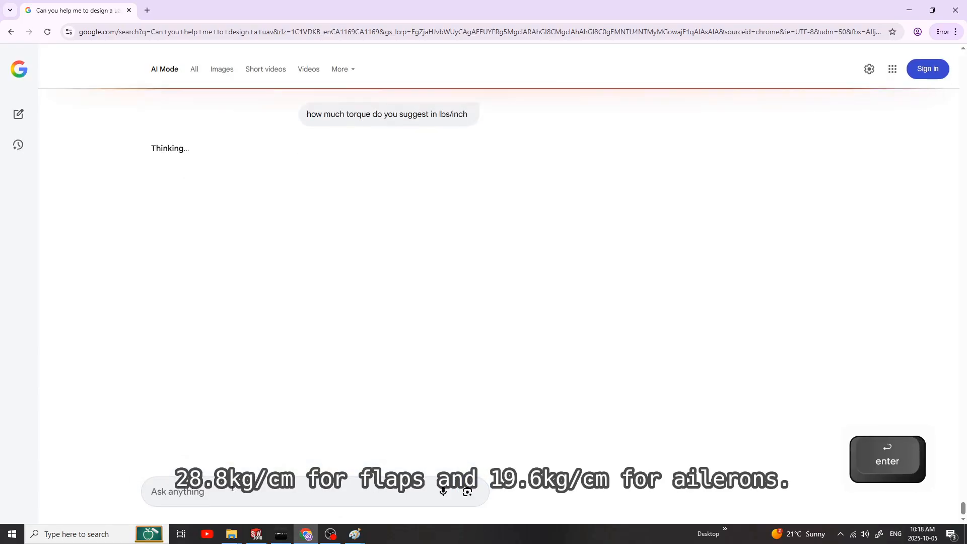
Step: Review the servo torque calculations and ask the AI "can you actually express it in kg/cm"
scroll(285, 400, down, 15)
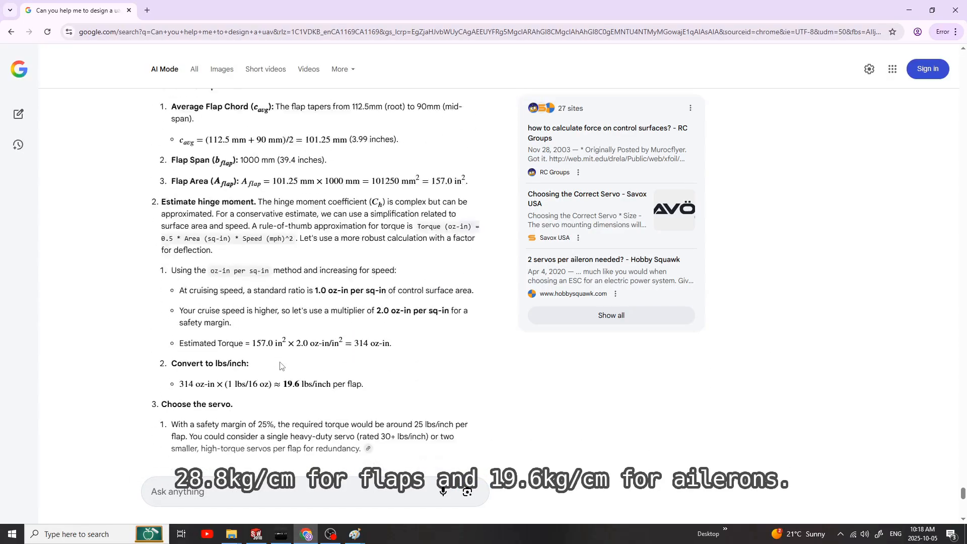
scroll(280, 366, down, 4)
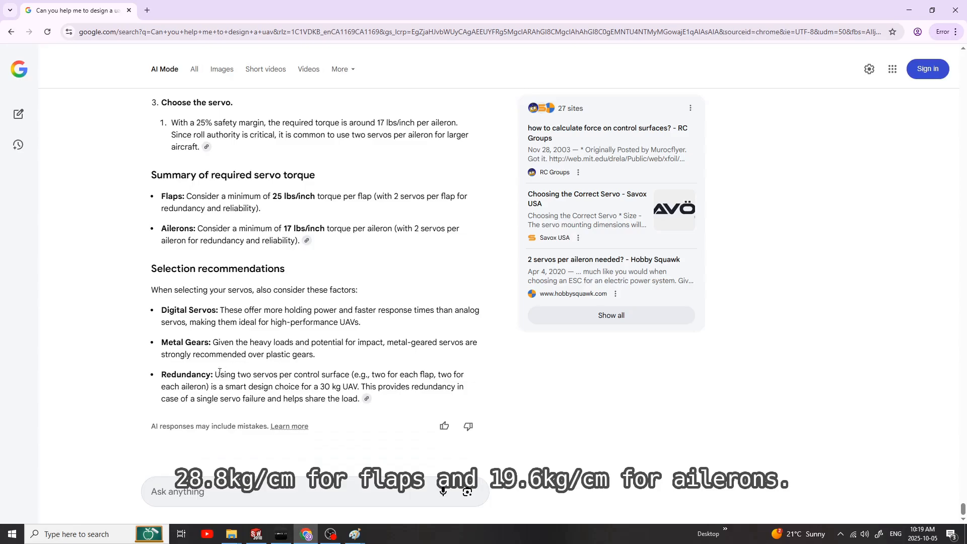
click(292, 490)
text(can you actually )
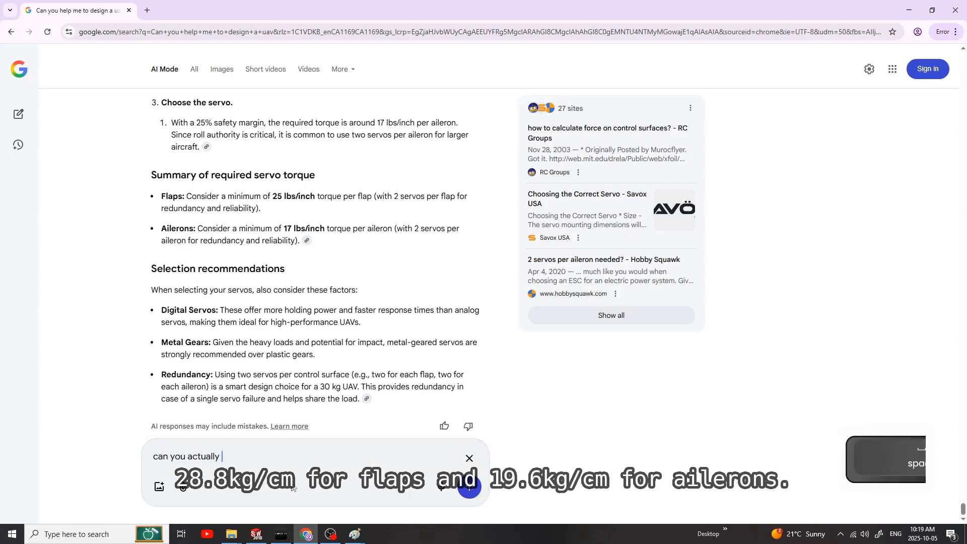
text(express it in kg/cm)
key(Return)
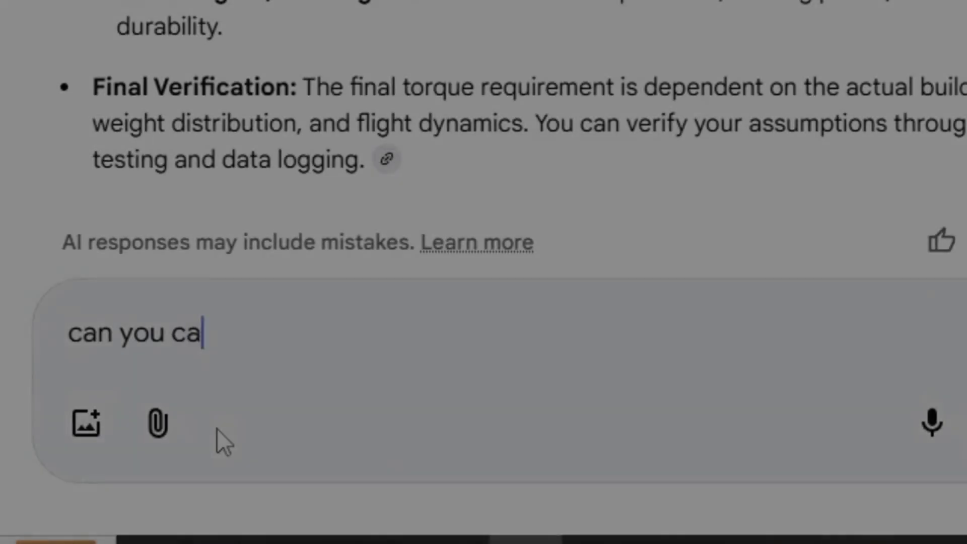
Step: Ask the AI "can you assume that I can not use 20 inches of total inboard section of the wings for flaps" and review the revised design
key(BackSpace)
key(BackSpace)
text(assume that I have)
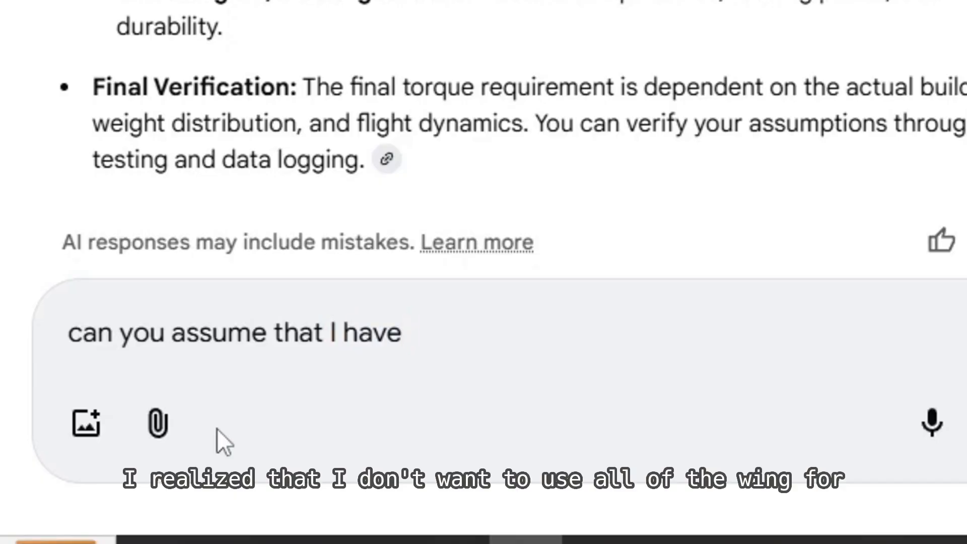
key(BackSpace)
key(BackSpace)
key(BackSpace)
key(BackSpace)
key(BackSpace)
text(can)
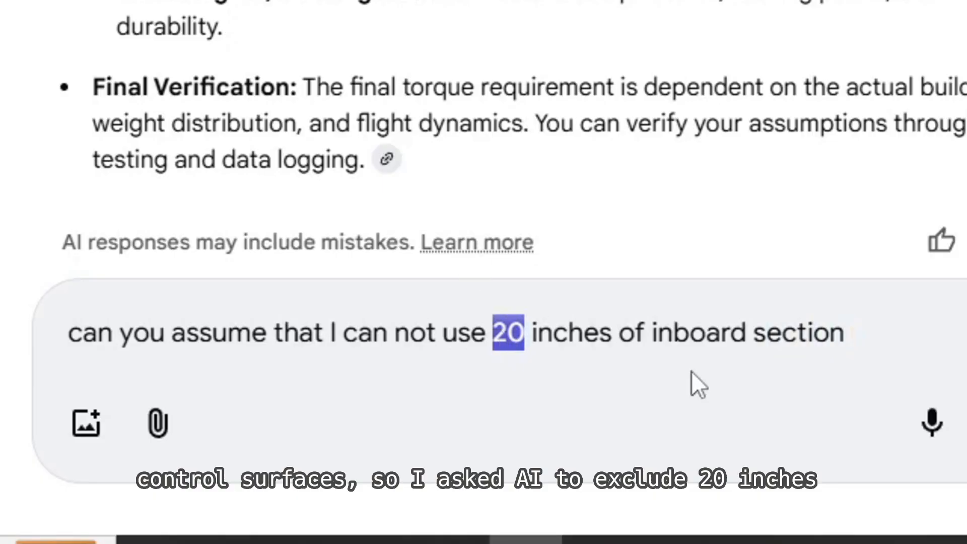
click(646, 333)
text(total)
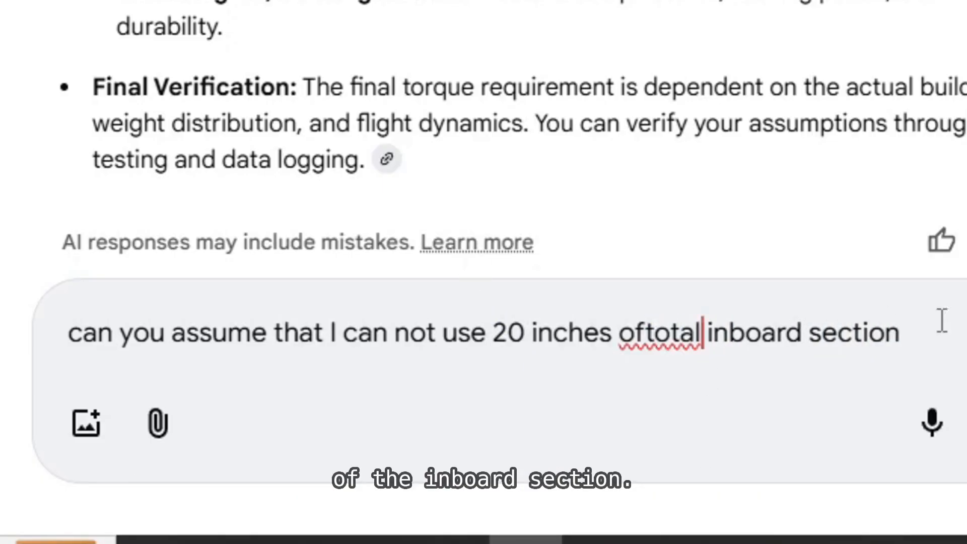
key(Left)
key(Left)
key(Left)
key(Left)
key(Left)
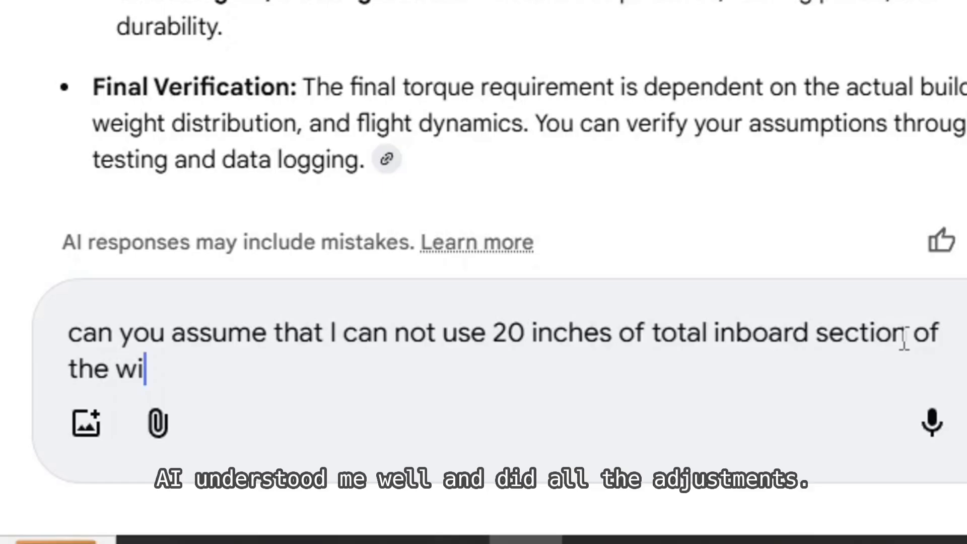
text(flaps)
key(Return)
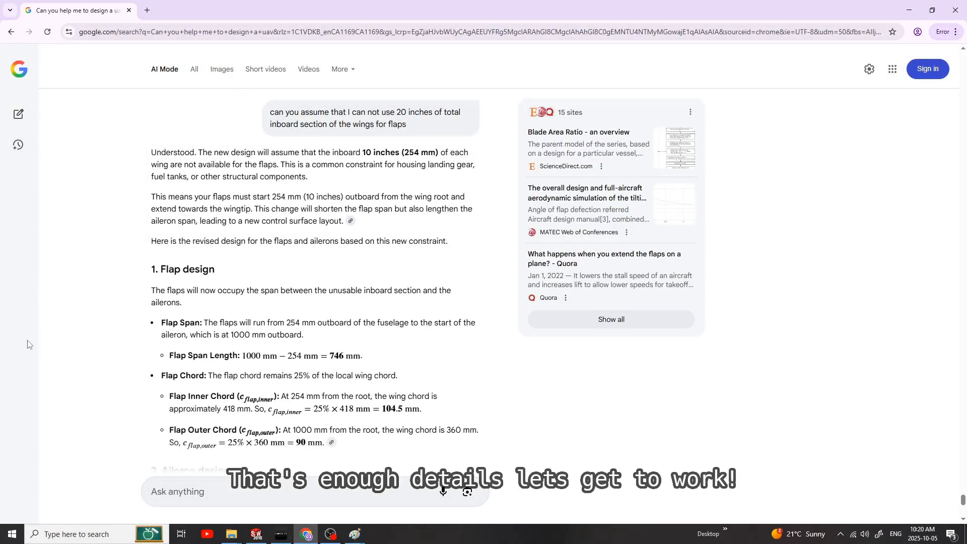
scroll(30, 345, down, 8)
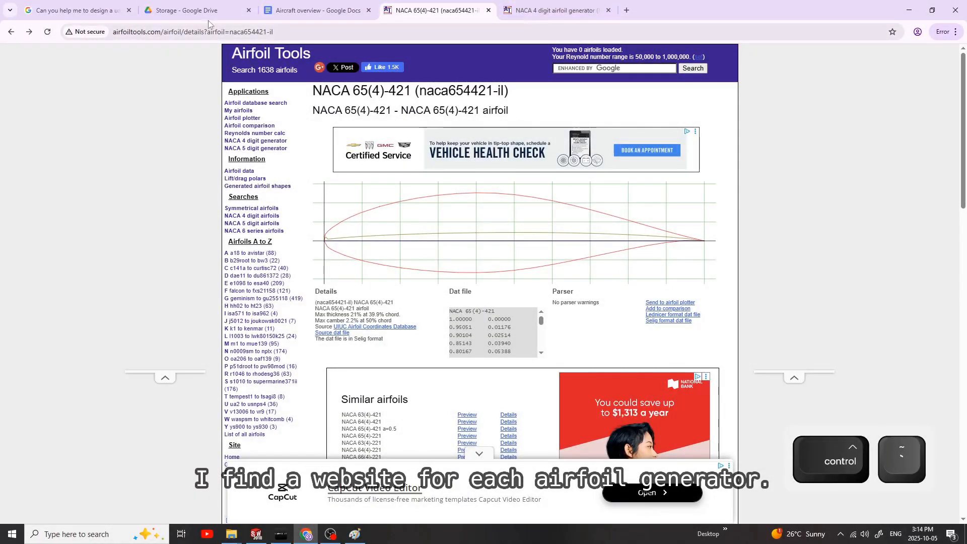
Step: Send the NACA 4412 airfoil from the NACA 4 digit generator to the airfoil plotter
click(111, 38)
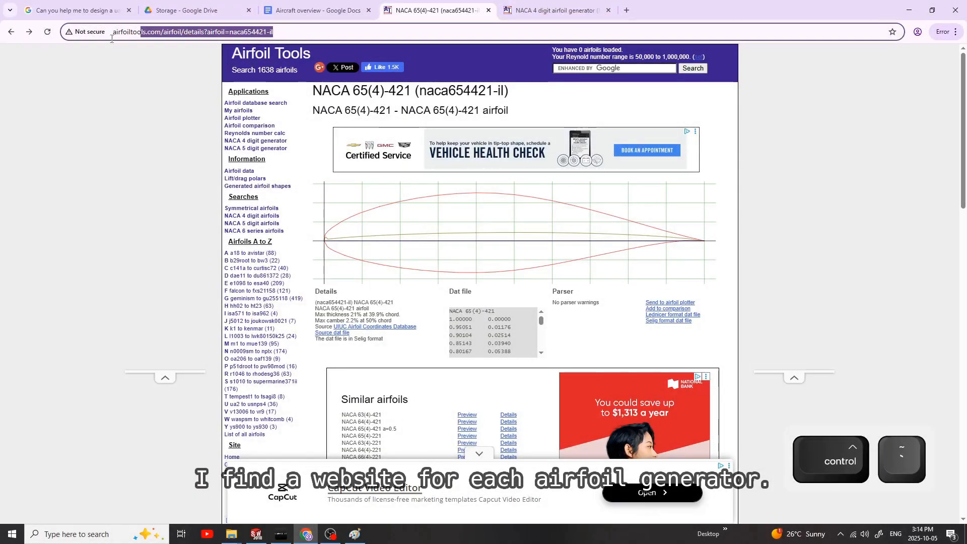
click(554, 10)
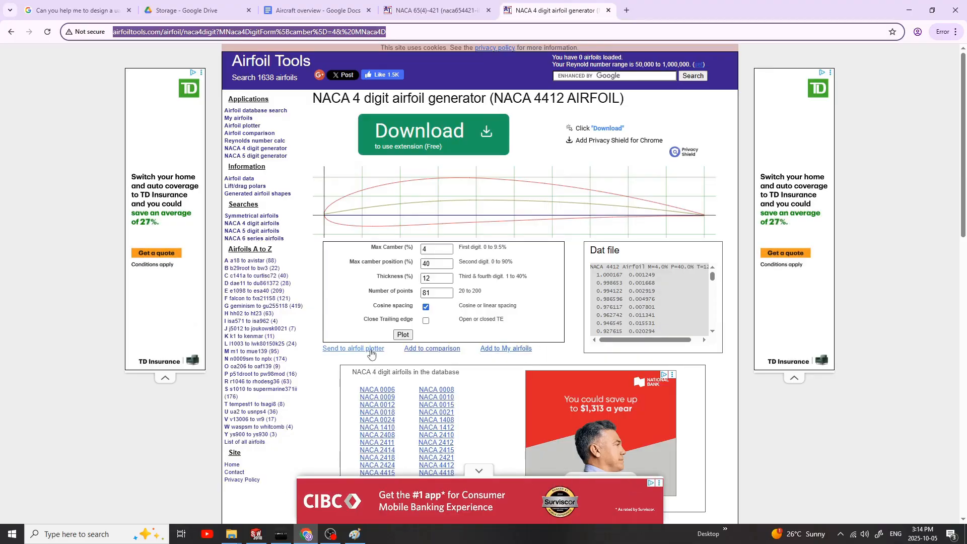
click(353, 348)
scroll(511, 262, down, 3)
Step: Send the NACA 65(4)-421 airfoil to the plotter and go back to the AI conversation for the wing parameters
click(437, 10)
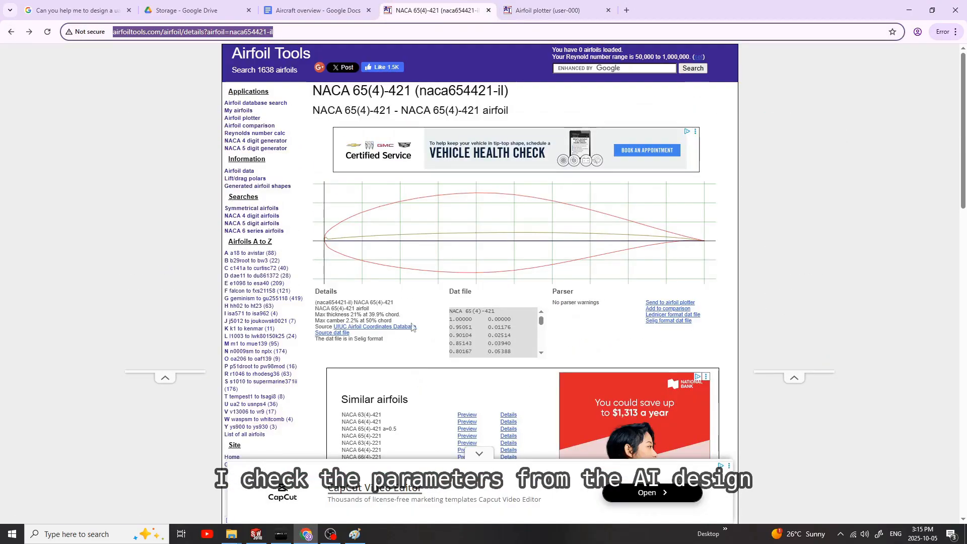
scroll(633, 201, down, 3)
click(642, 150)
scroll(490, 309, down, 4)
click(80, 10)
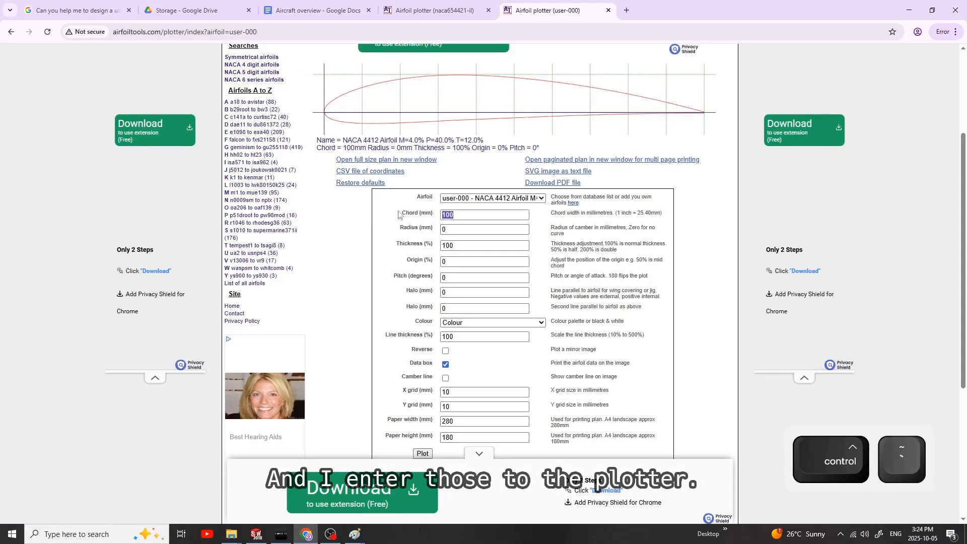
Step: Plot the NACA 4412 airfoil with a 448 mm chord and download its coordinates as a CSV file
text(440)
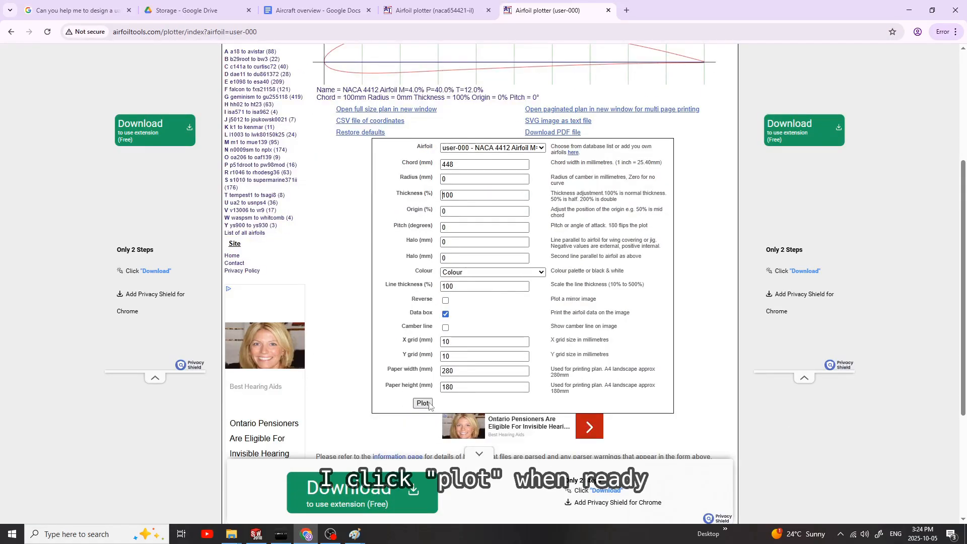
click(423, 404)
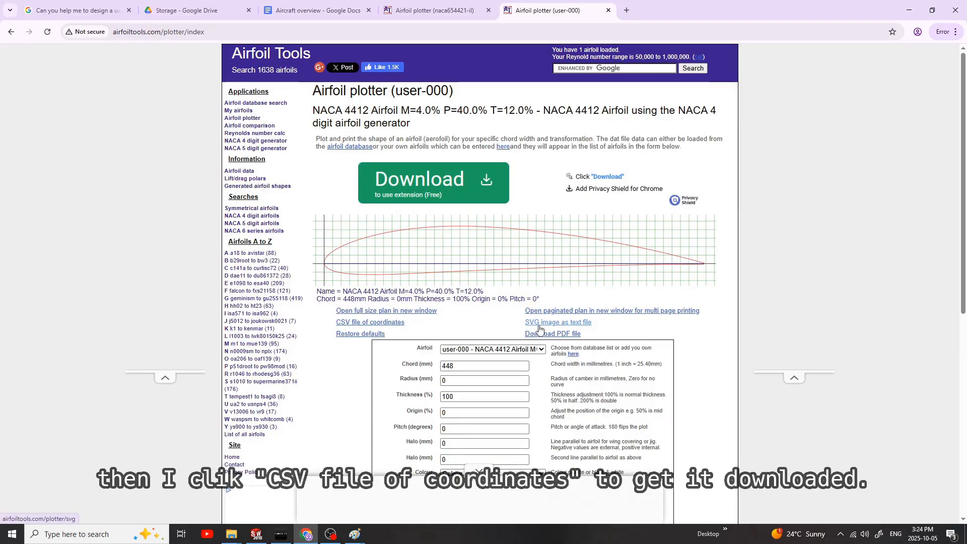
click(370, 323)
Step: Plot the NACA 65(4)-421 wingtip airfoil with a 202 mm chord and a pitch of -3 degrees
key(ctrl+Page_Up)
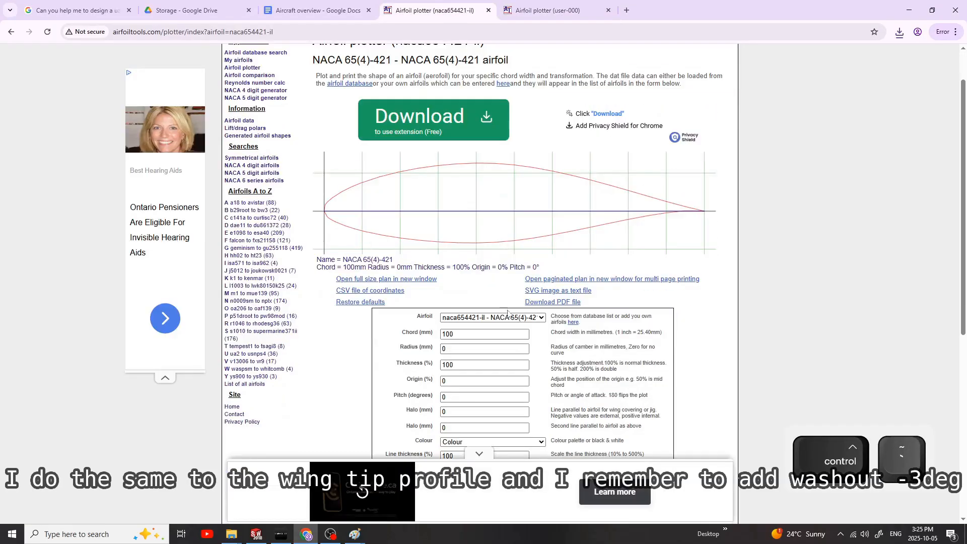
double_click(479, 334)
text(202)
scroll(446, 340, down, 1)
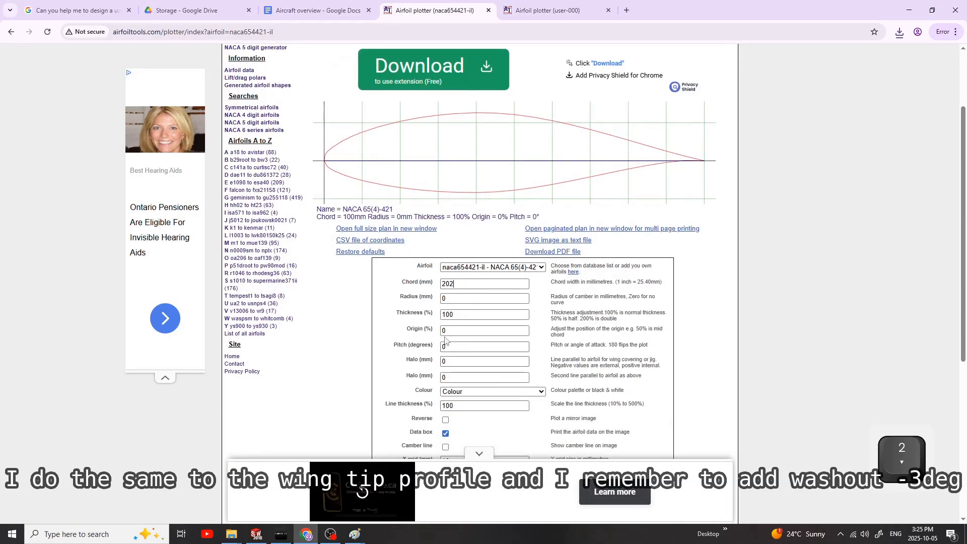
text(-3)
key(Return)
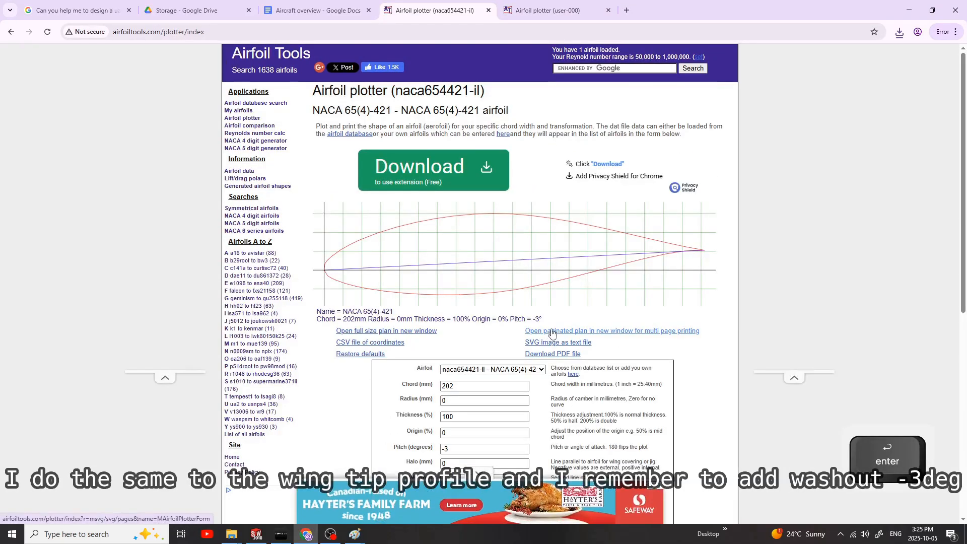
Step: Replot the wingtip airfoil with the same settings and download its coordinates as a CSV file
scroll(501, 304, down, 3)
scroll(500, 305, down, 1)
click(422, 424)
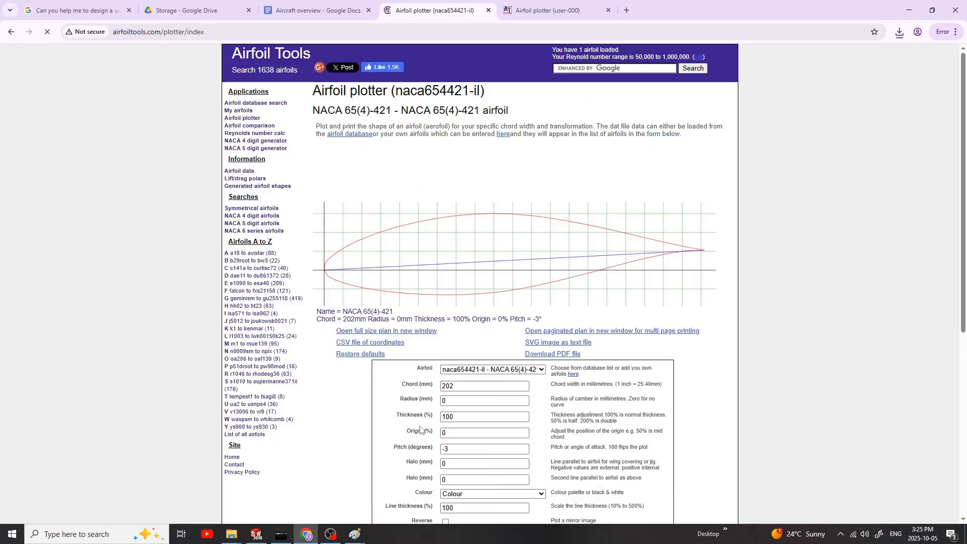
scroll(421, 353, down, 3)
click(371, 192)
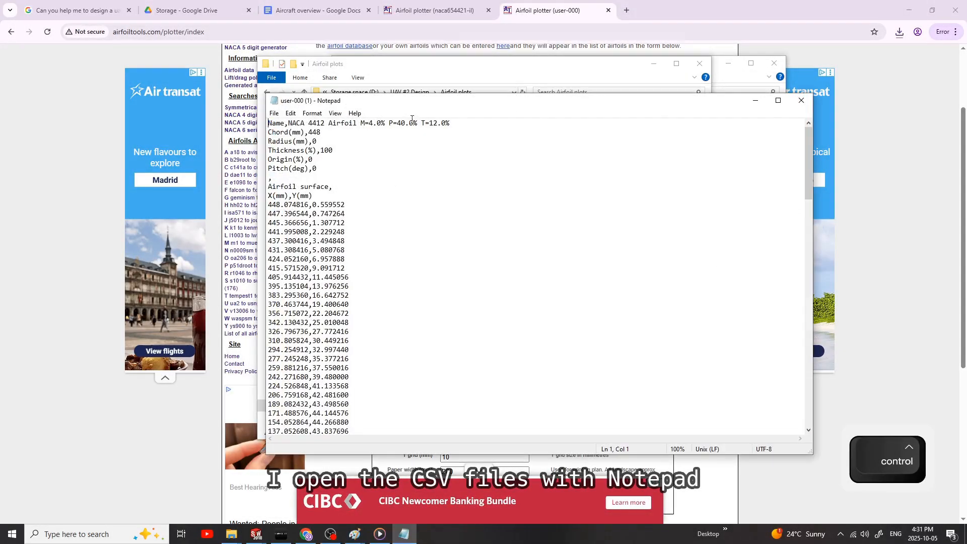
Step: Open the user-000 (1) CSV file in Notepad and delete the header text above the airfoil surface coordinates
drag(440, 100, 452, 81)
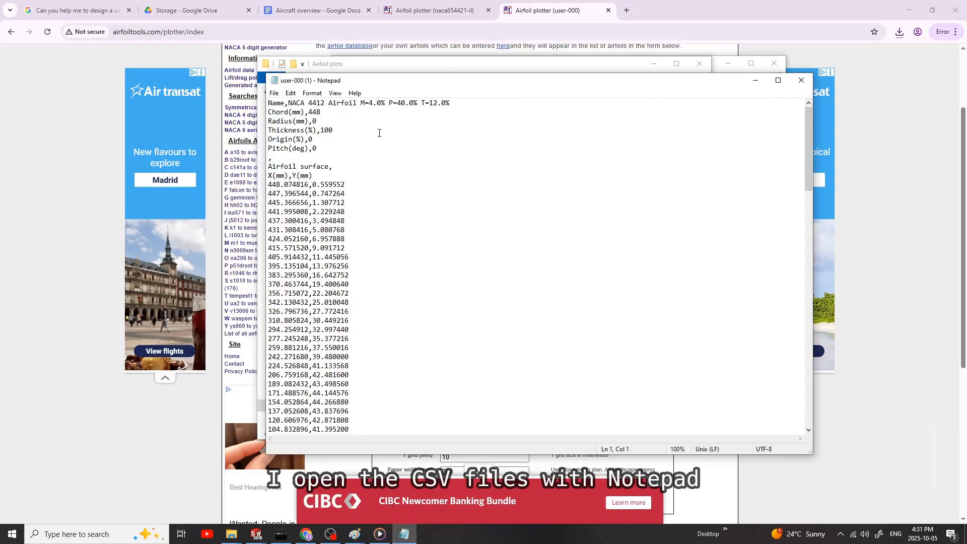
drag(313, 175, 268, 102)
key(Delete)
Step: Append ",0.0" as a third coordinate to the first airfoil coordinate rows
click(357, 109)
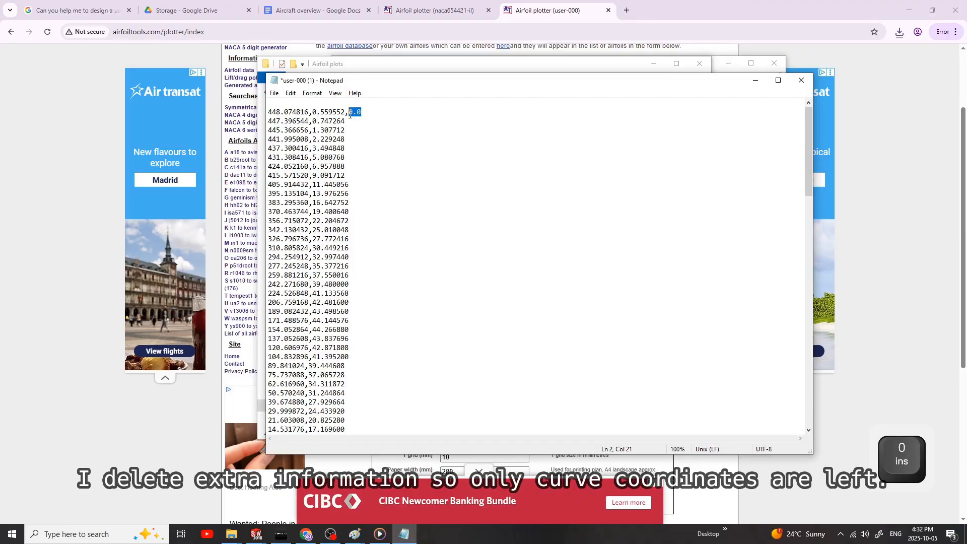
key(ctrl+c)
click(373, 128)
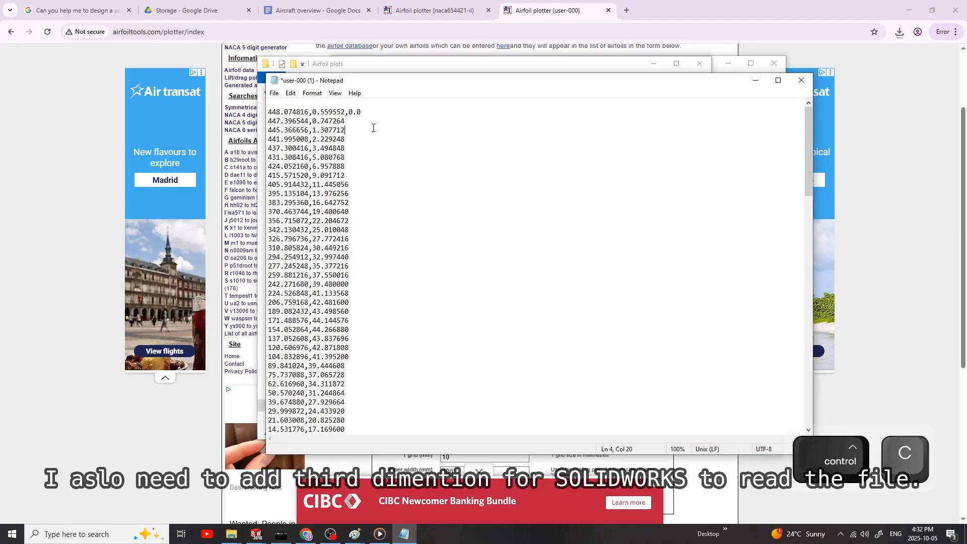
key(ctrl+v)
click(368, 138)
key(ctrl+v)
click(359, 148)
key(ctrl+v)
click(374, 157)
key(ctrl+v)
click(430, 224)
Step: Delete the extra data below the airfoil surface coordinates so only the outline points are left
scroll(469, 230, down, 20)
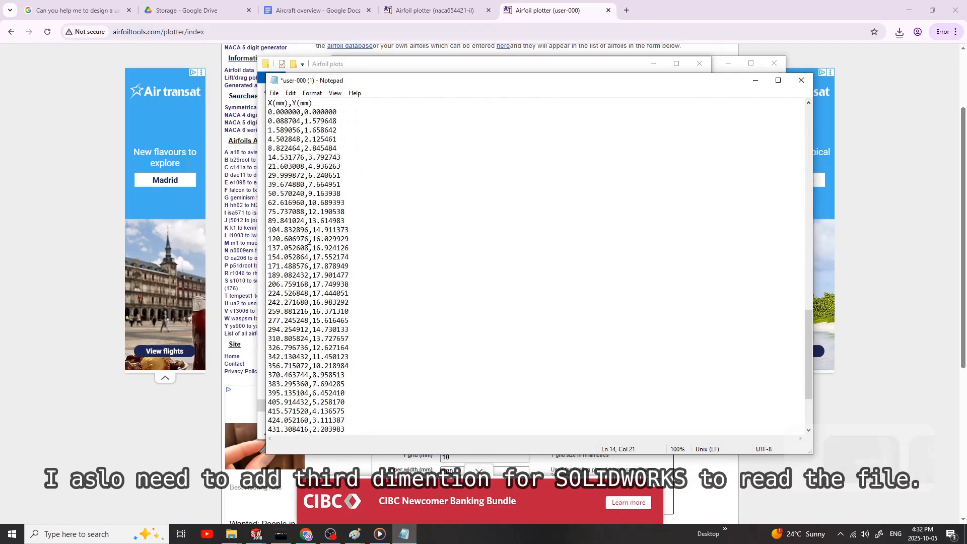
scroll(322, 227, up, 3)
drag(312, 166, 370, 429)
key(Delete)
scroll(377, 311, up, 1)
scroll(376, 311, up, 15)
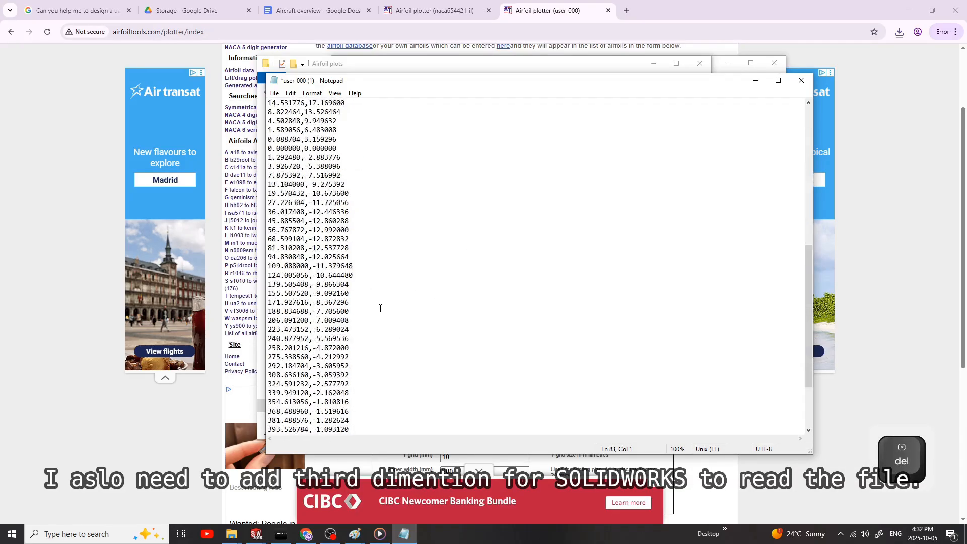
Step: Append ",0.0" to the coordinate row starting with 405.914432
click(386, 185)
key(ctrl+v)
text(and so on)
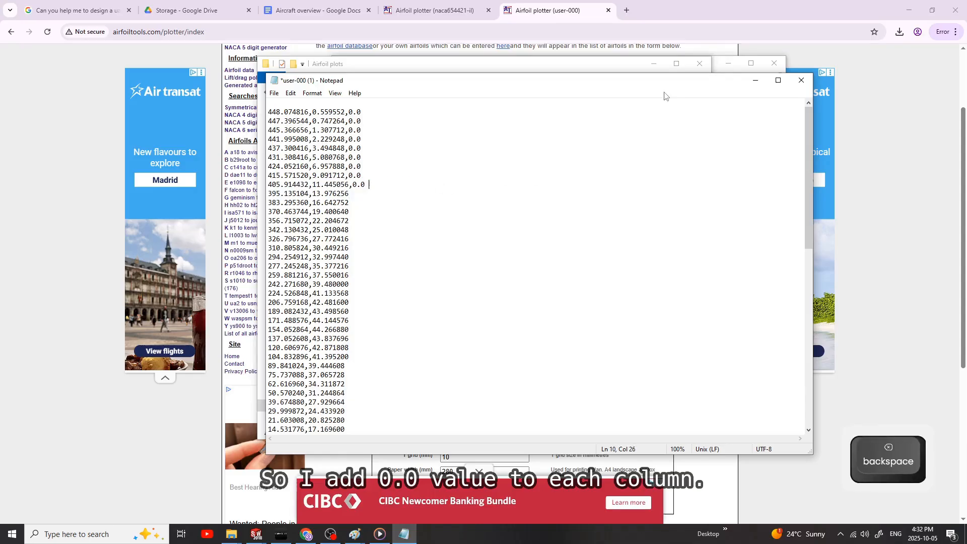
click(274, 93)
click(285, 149)
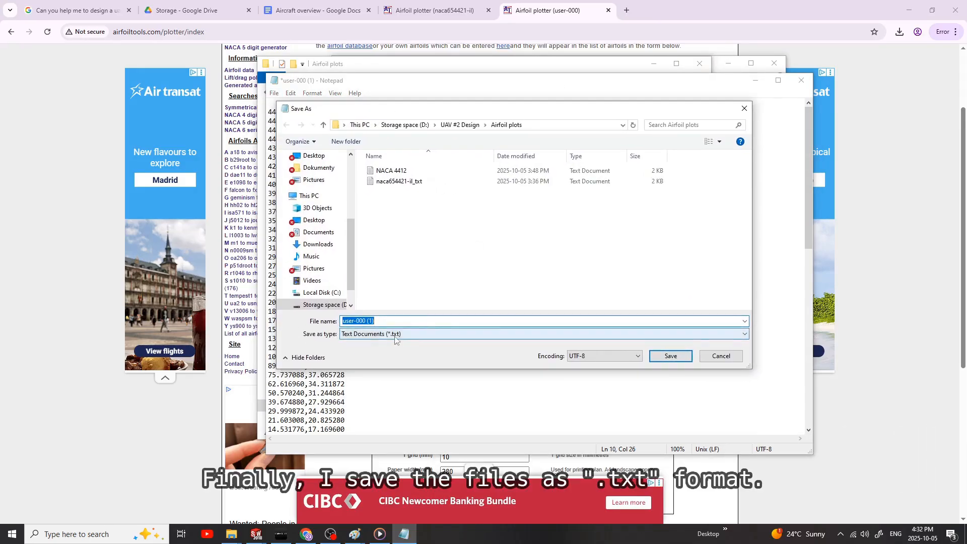
click(388, 171)
click(723, 356)
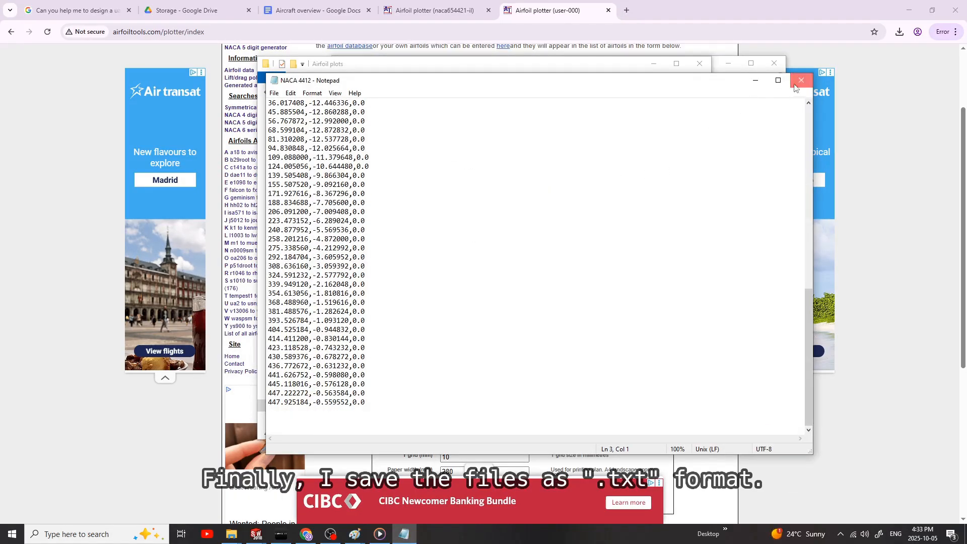
Step: Close the edited file, open naca654421-il_txt to check its three-value coordinate rows, close it and switch to SOLIDWORKS
click(795, 85)
double_click(380, 144)
scroll(359, 194, down, 7)
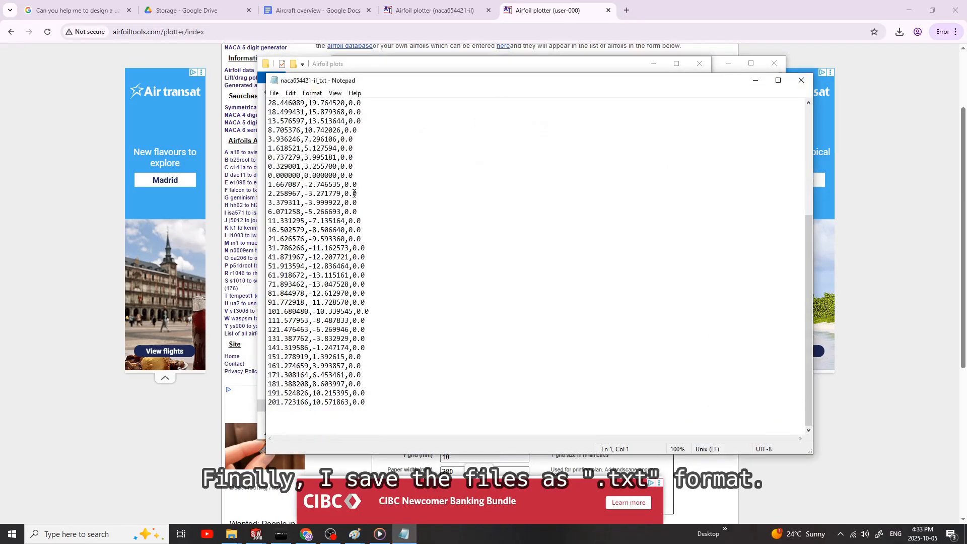
scroll(359, 194, up, 7)
click(801, 80)
click(256, 535)
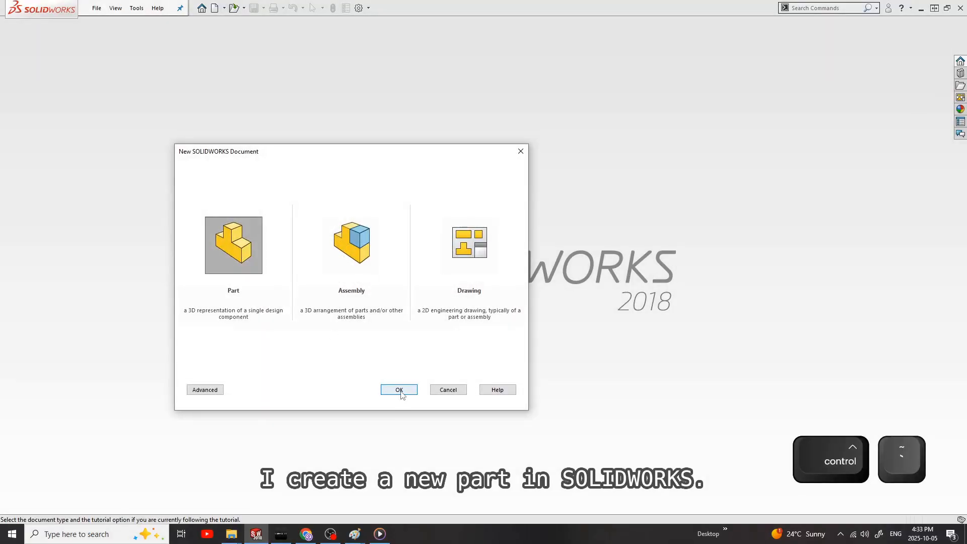
Step: Create a new part document
click(401, 392)
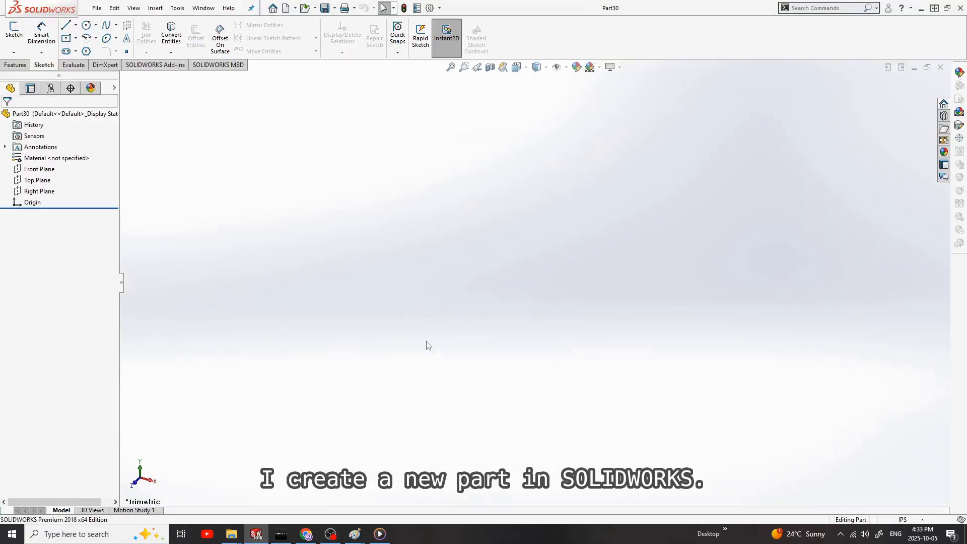
click(154, 10)
mouse_move(173, 122)
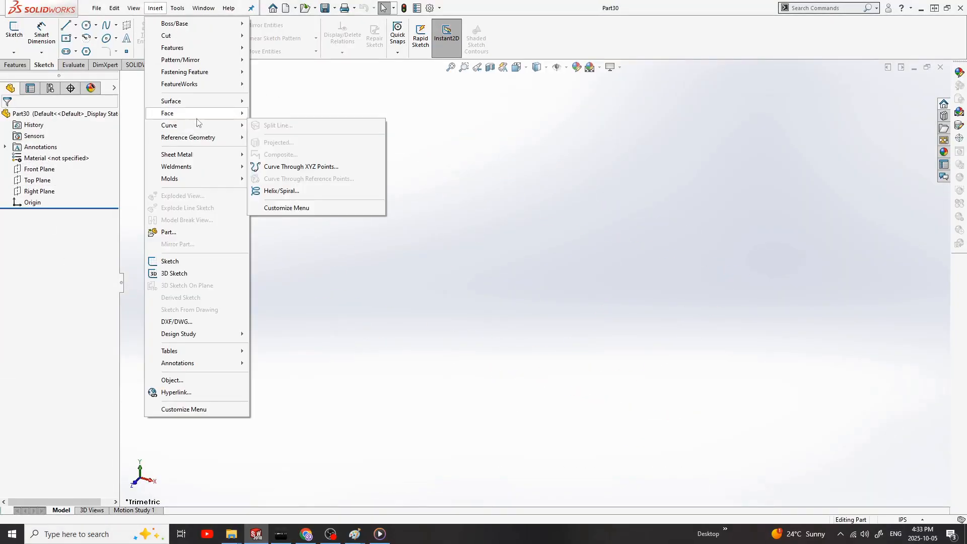
click(302, 165)
click(393, 143)
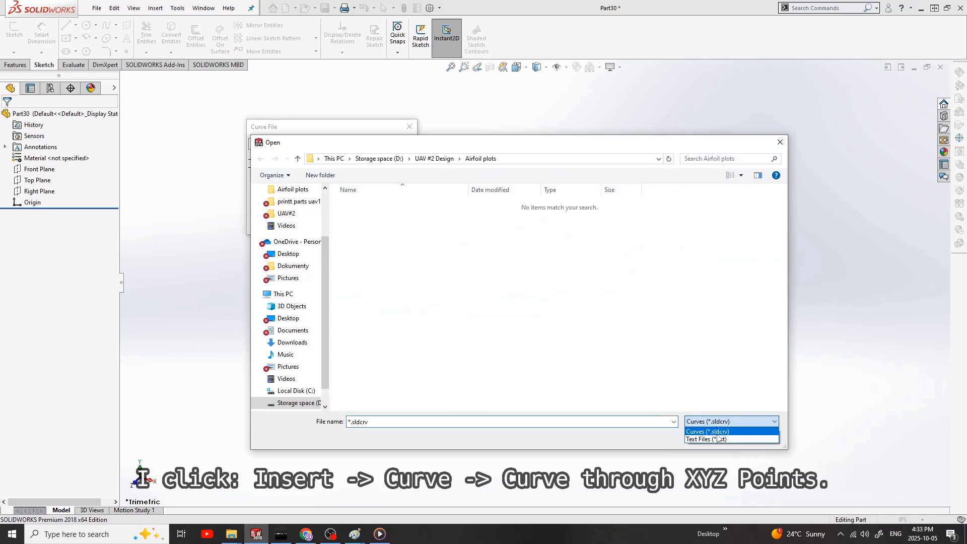
click(365, 204)
click(706, 436)
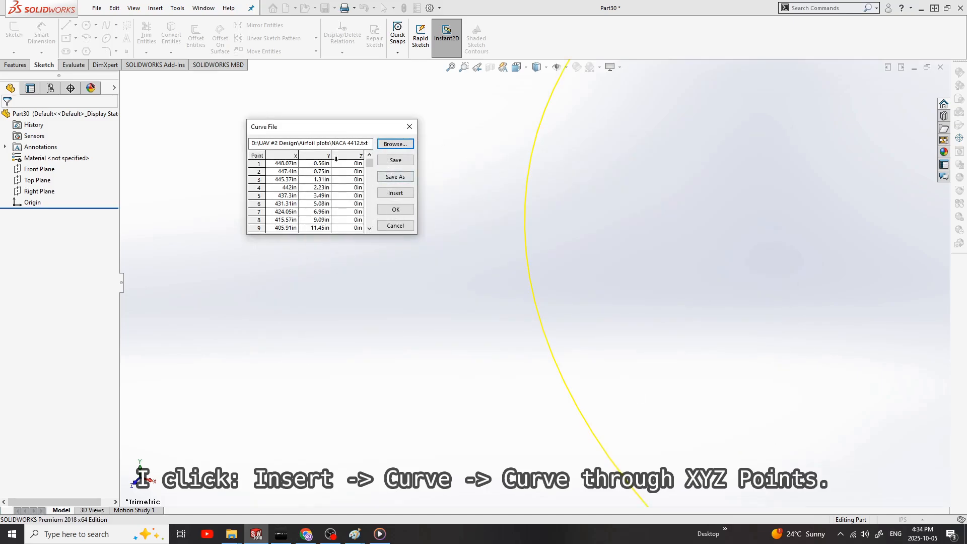
click(396, 225)
Step: Set the unit system to MMGS and insert a curve through XYZ points from the text file NACA 4412.txt
click(910, 521)
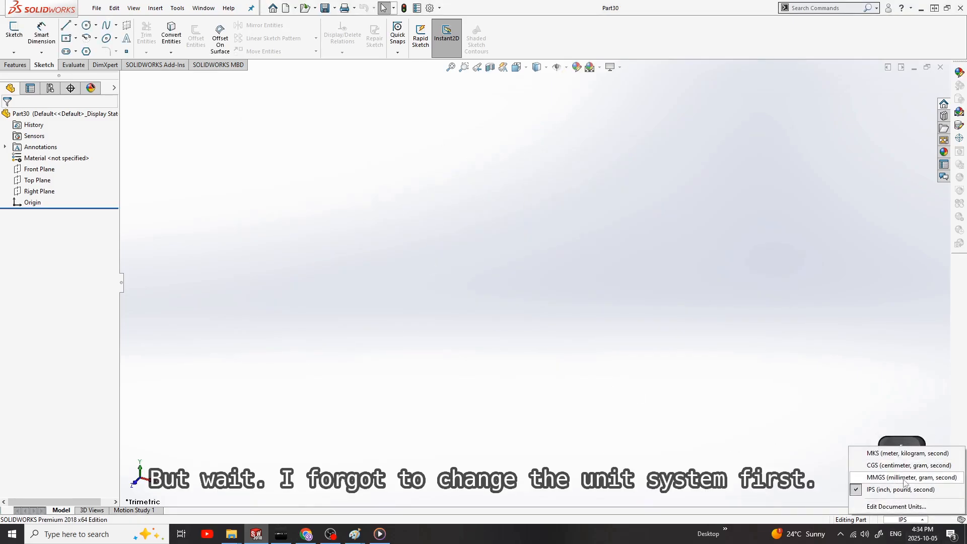
click(155, 8)
mouse_move(173, 123)
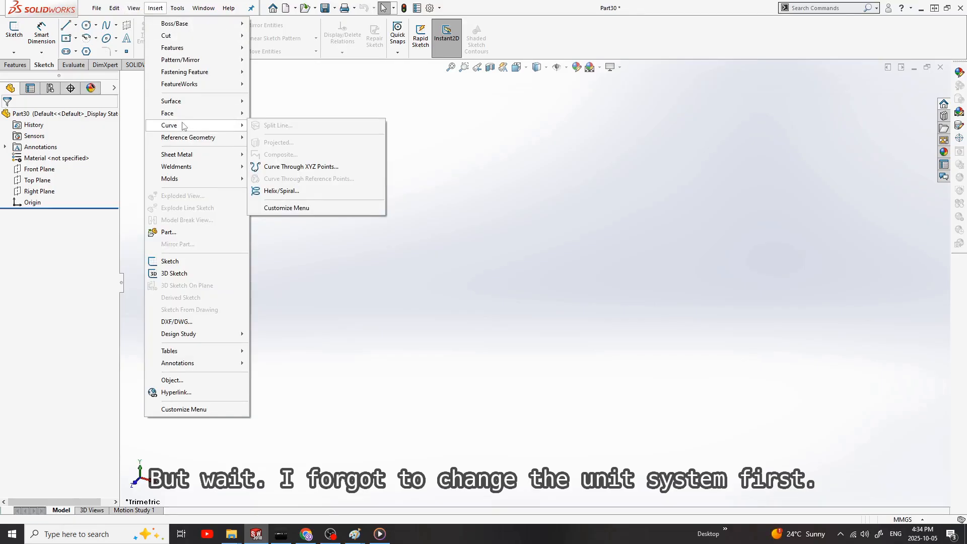
click(310, 167)
click(393, 145)
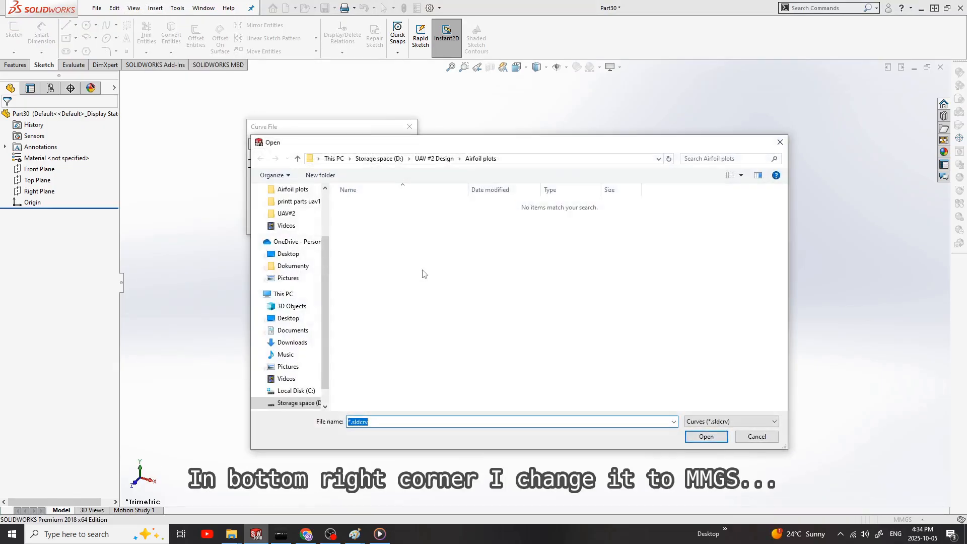
click(711, 440)
click(375, 202)
click(706, 437)
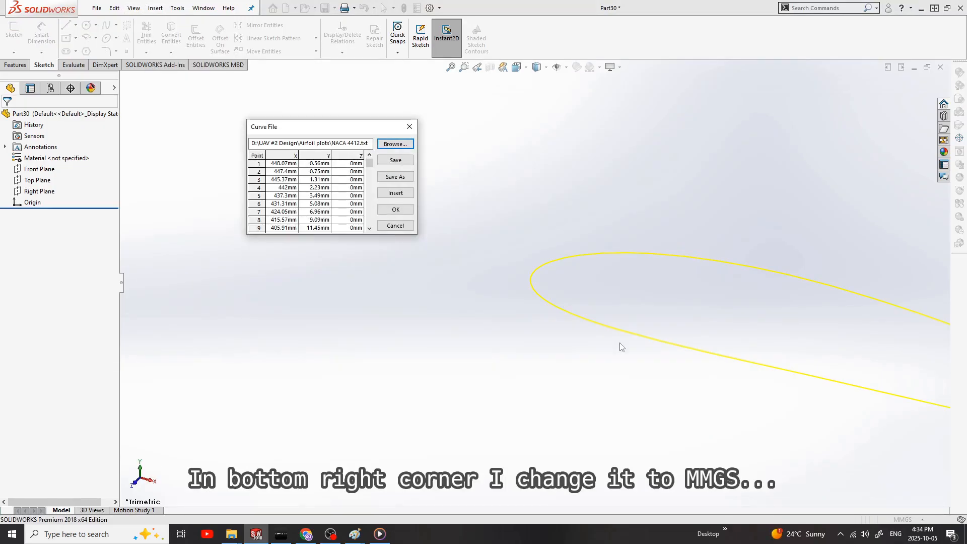
click(395, 209)
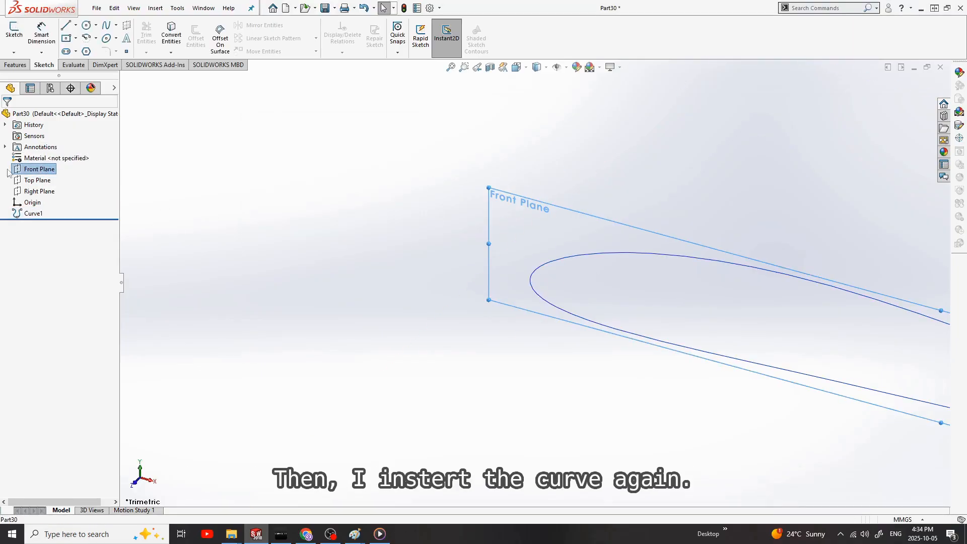
Step: Start a sketch on the Front Plane and convert the imported airfoil curve into sketch geometry with Convert Entities
key(ctrl+1)
click(48, 170)
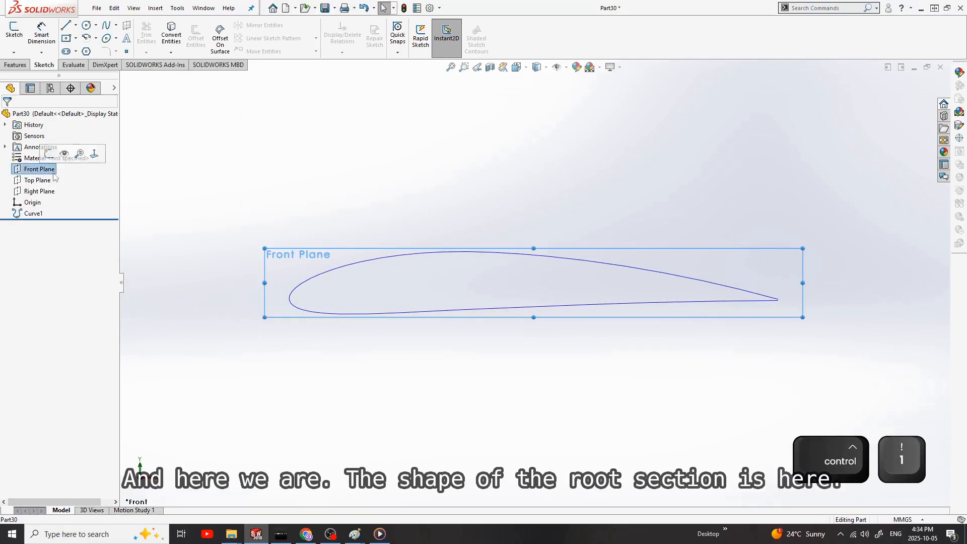
scroll(513, 274, up, 2)
scroll(496, 275, down, 5)
scroll(484, 275, up, 2)
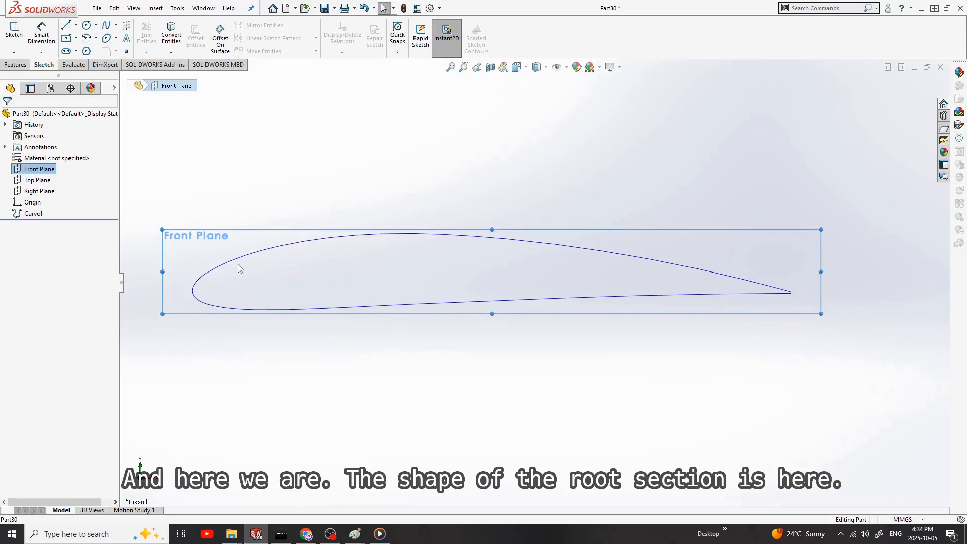
click(36, 170)
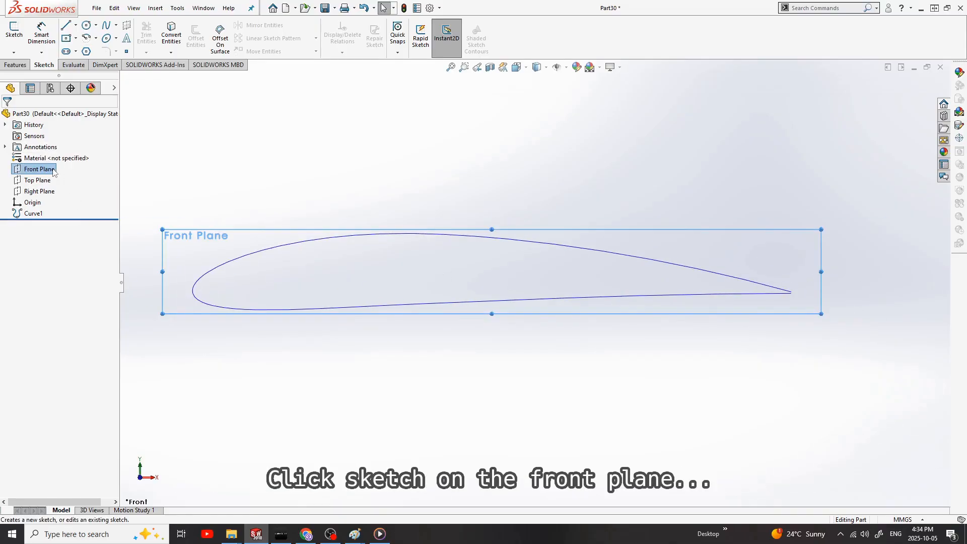
right_click(53, 169)
click(61, 153)
click(580, 261)
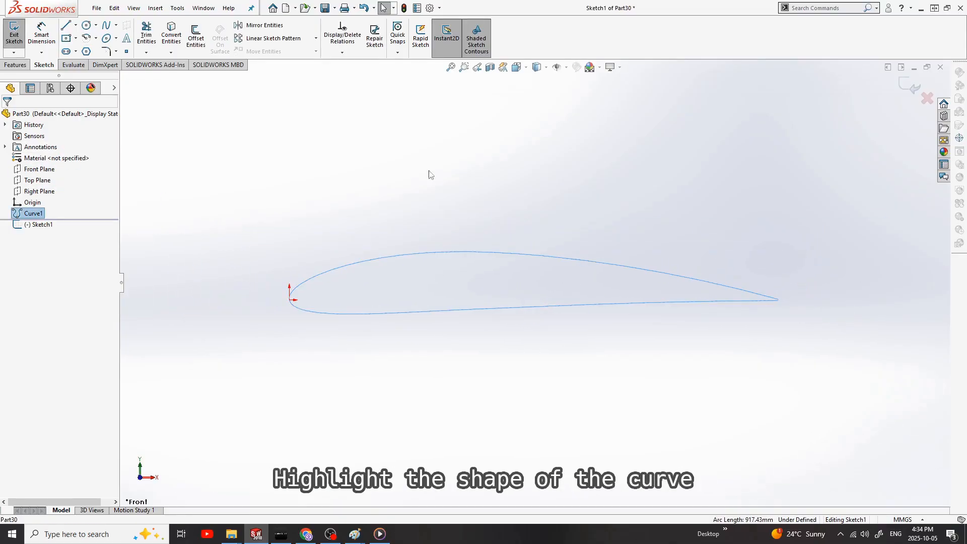
click(170, 36)
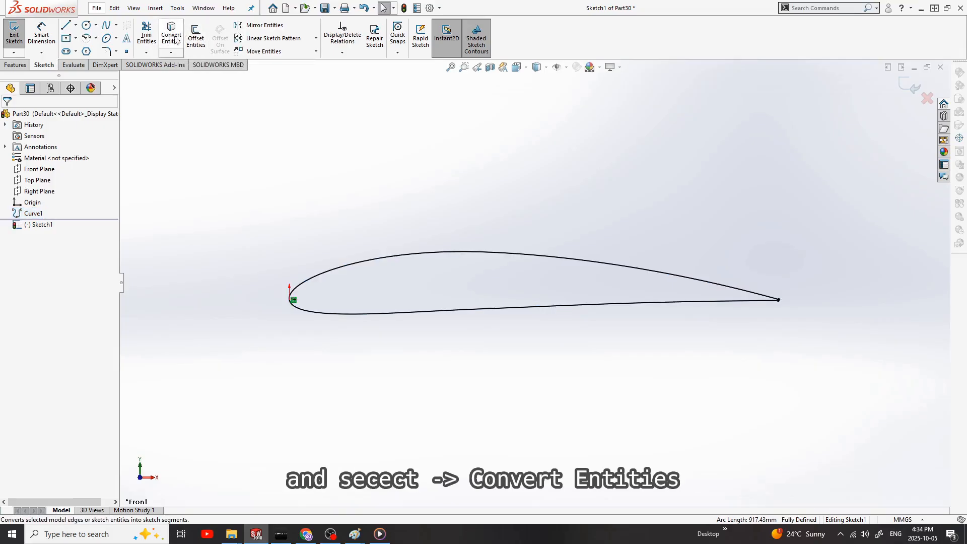
Step: Close the airfoil profile with a short line between the two open trailing-edge endpoints
scroll(638, 308, down, 6)
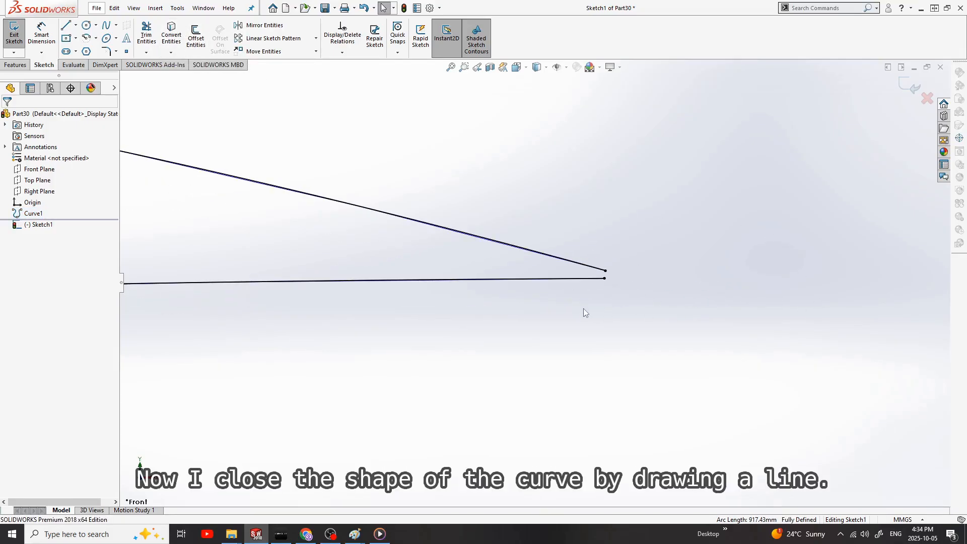
key(l)
click(598, 276)
click(599, 262)
key(Escape)
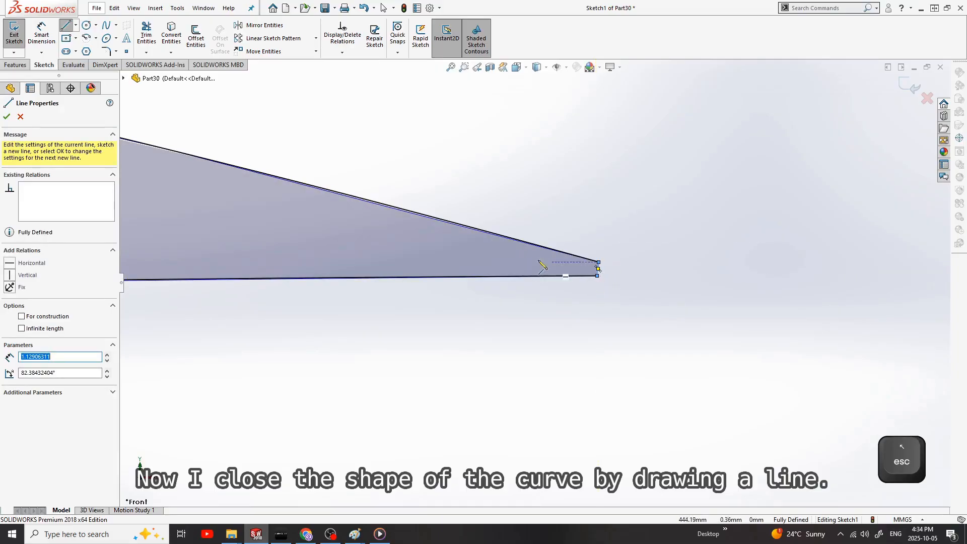
Step: Draw a vertical construction line about 10.9 mm long through the upper trailing-edge endpoint
click(76, 25)
click(90, 49)
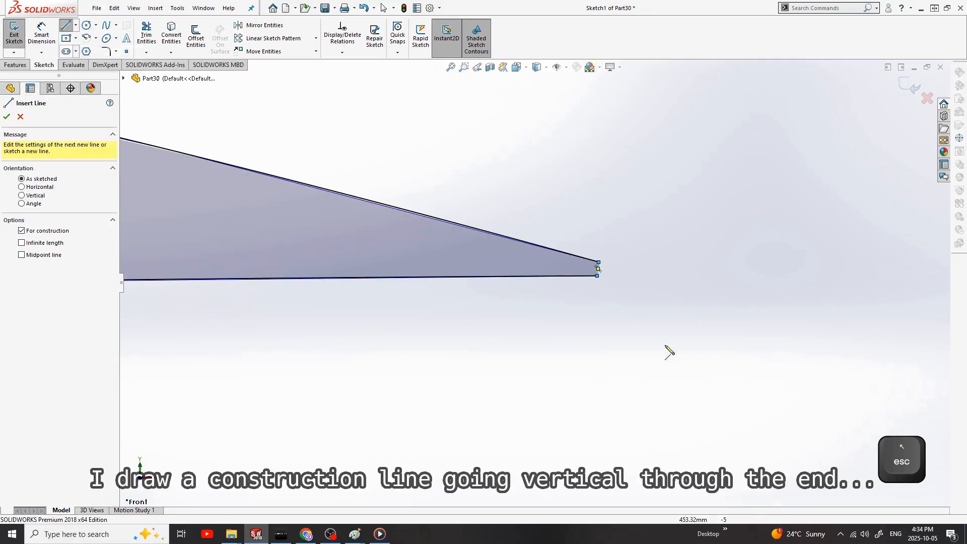
click(588, 147)
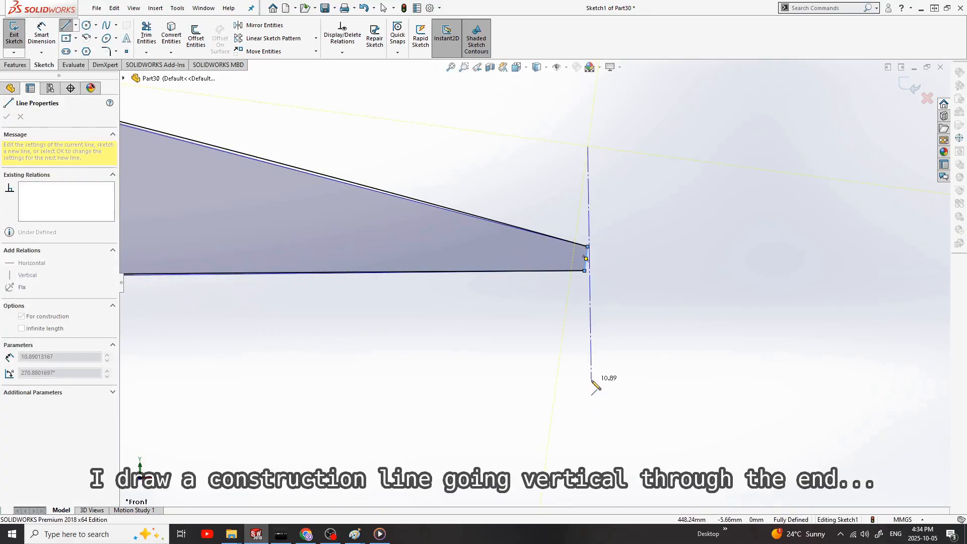
click(588, 382)
key(Escape)
Step: Draw a vertical line about 58.6 mm long just ahead of the leading edge and make it construction geometry
scroll(464, 394, up, 18)
scroll(298, 280, down, 11)
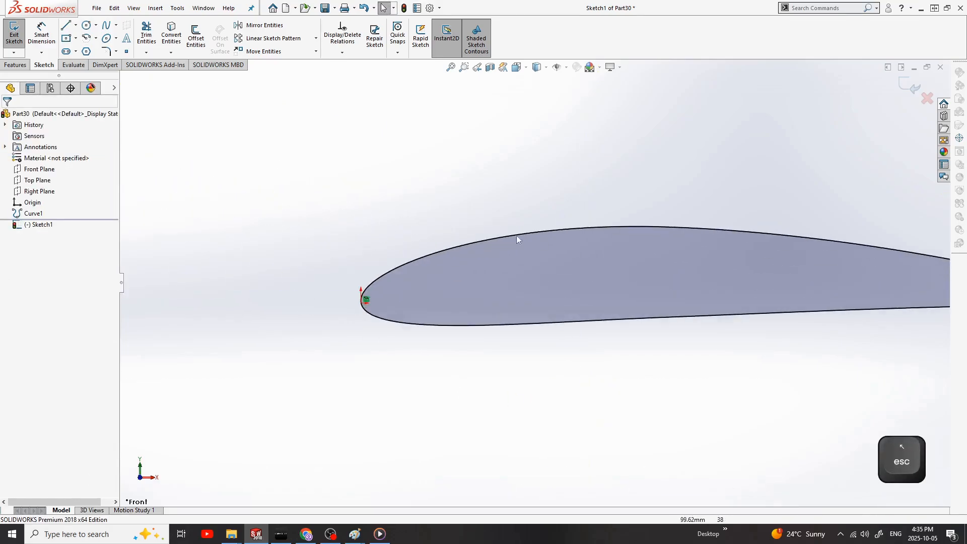
key(l)
click(283, 179)
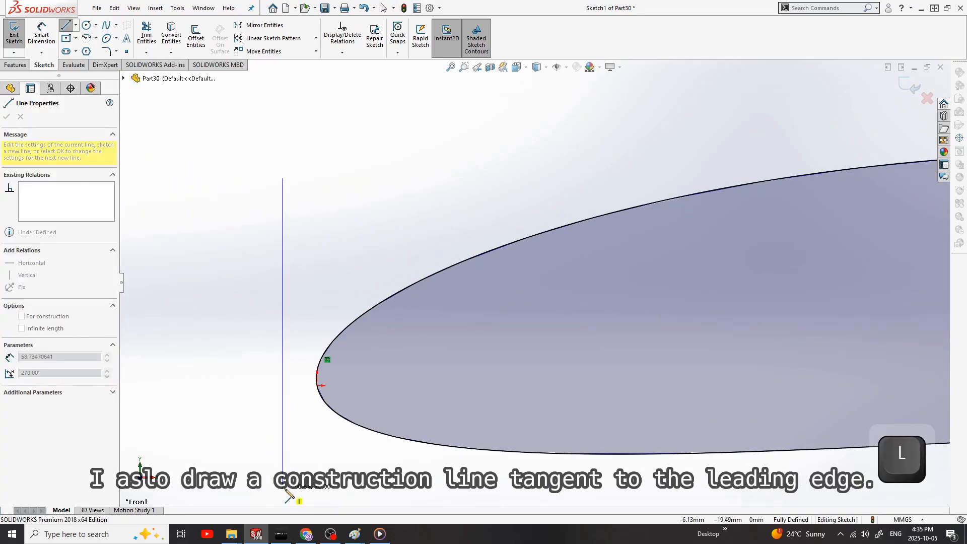
click(283, 488)
key(Escape)
right_click(283, 267)
click(317, 252)
Step: Place a sketch point on the vertical construction line ahead of the leading edge
scroll(332, 324, up, 2)
scroll(332, 324, down, 1)
click(515, 255)
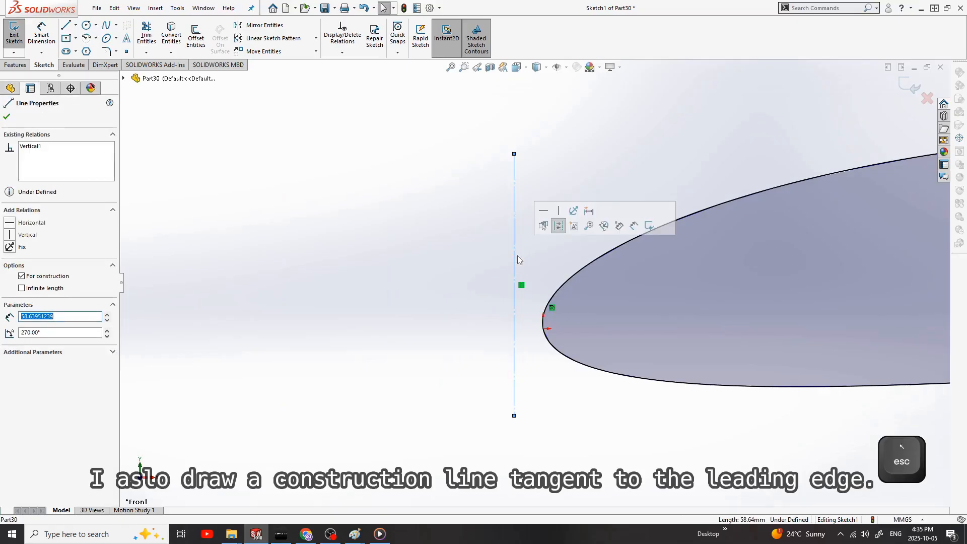
click(127, 51)
click(514, 341)
key(Escape)
Step: Make the front vertical construction line tangent to the airfoil spline at the leading edge
click(515, 283)
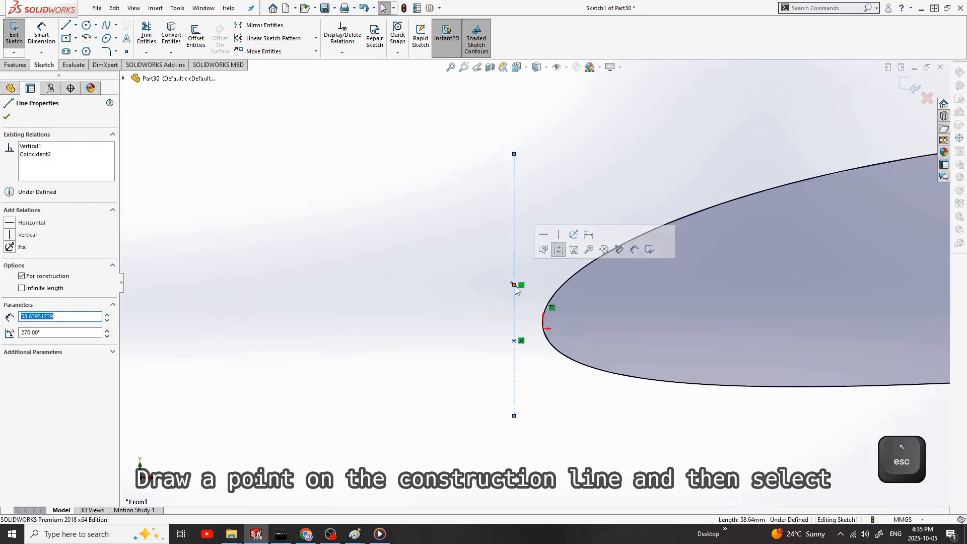
click(515, 341)
ctrl+click(544, 328)
click(532, 328)
click(515, 302)
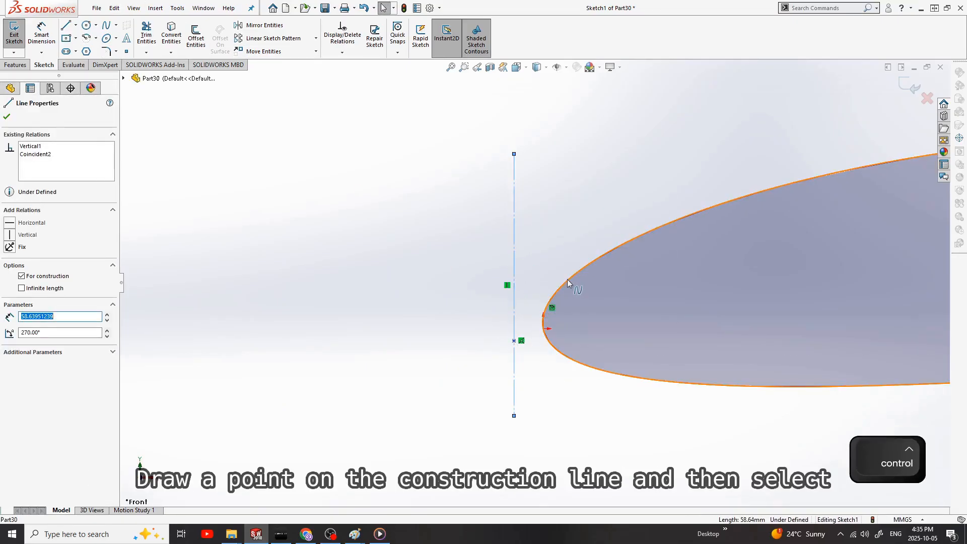
ctrl+click(567, 281)
Step: Apply an Intersection relation between the sketch point, the leading-edge construction line and the airfoil spline
scroll(545, 303, up, 3)
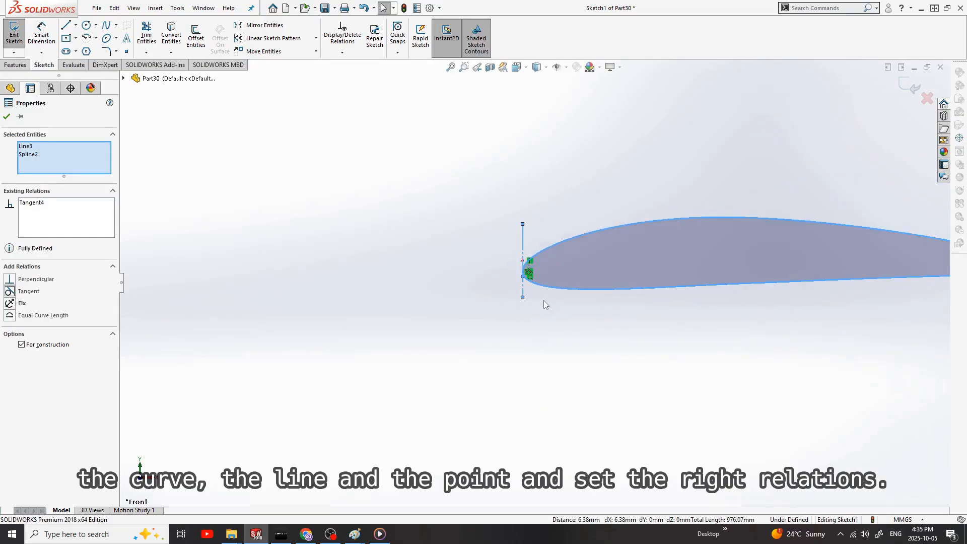
scroll(417, 328, down, 5)
click(414, 360)
ctrl+click(424, 296)
ctrl+click(415, 298)
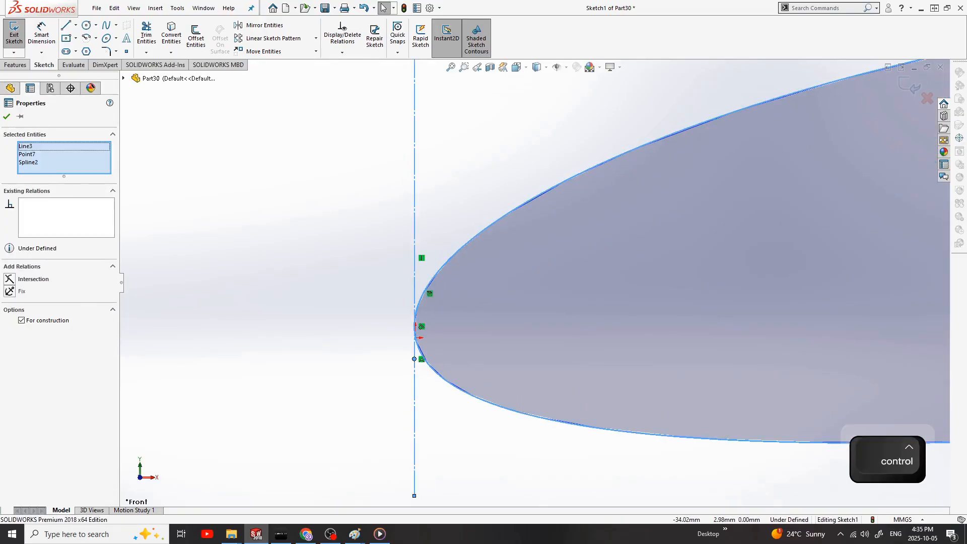
scroll(806, 224, up, 10)
scroll(826, 221, down, 3)
click(818, 222)
Step: Dimension the chord between the leading-edge and trailing-edge construction lines as a driven dimension
click(41, 34)
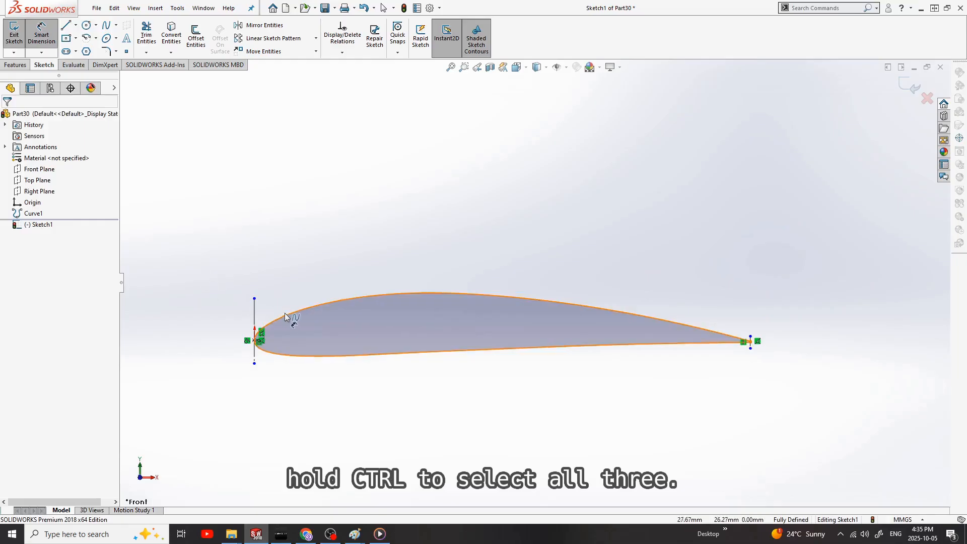
click(255, 311)
scroll(746, 330, down, 3)
click(672, 324)
scroll(352, 202, up, 3)
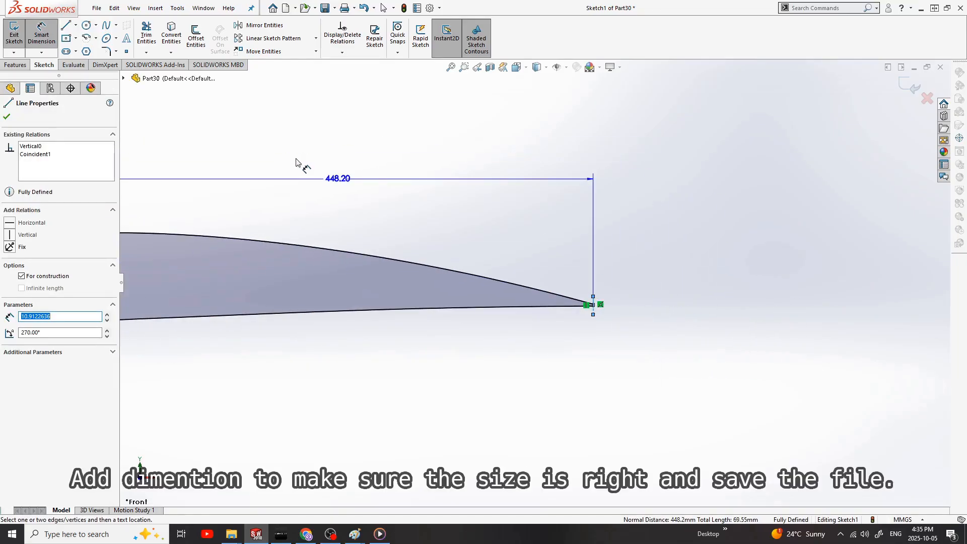
click(409, 231)
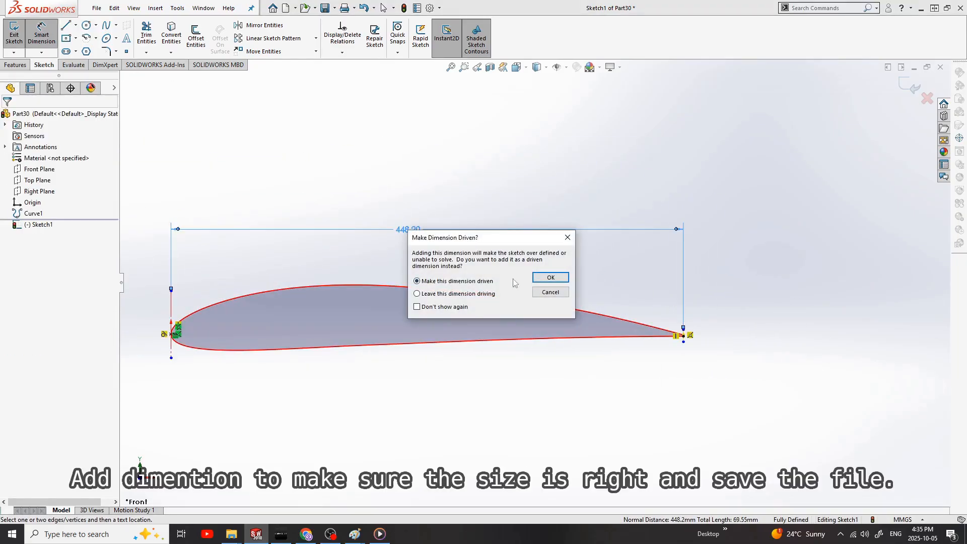
click(556, 307)
key(Escape)
Step: Save the part as NACA 4412 in the WING PROFILES folder, replacing the existing file
click(96, 8)
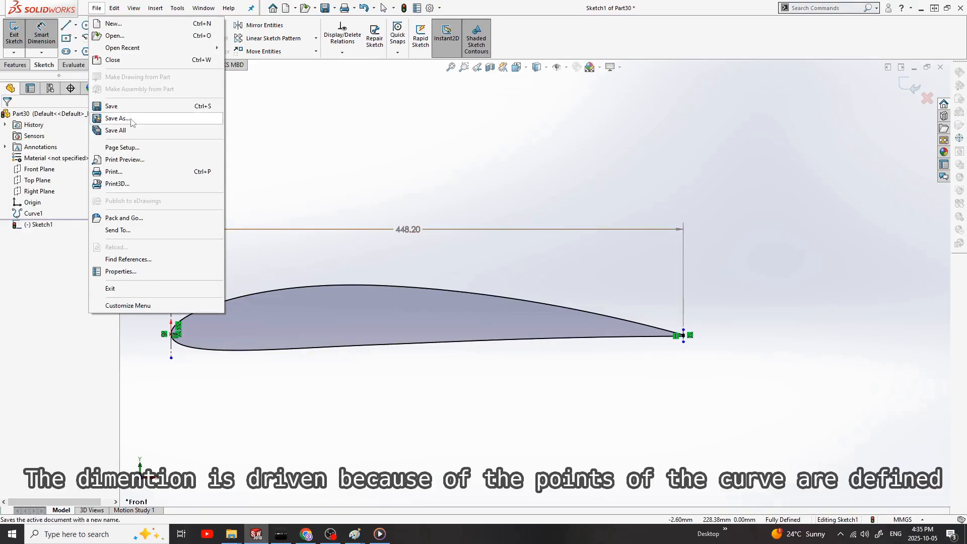
click(112, 120)
double_click(403, 147)
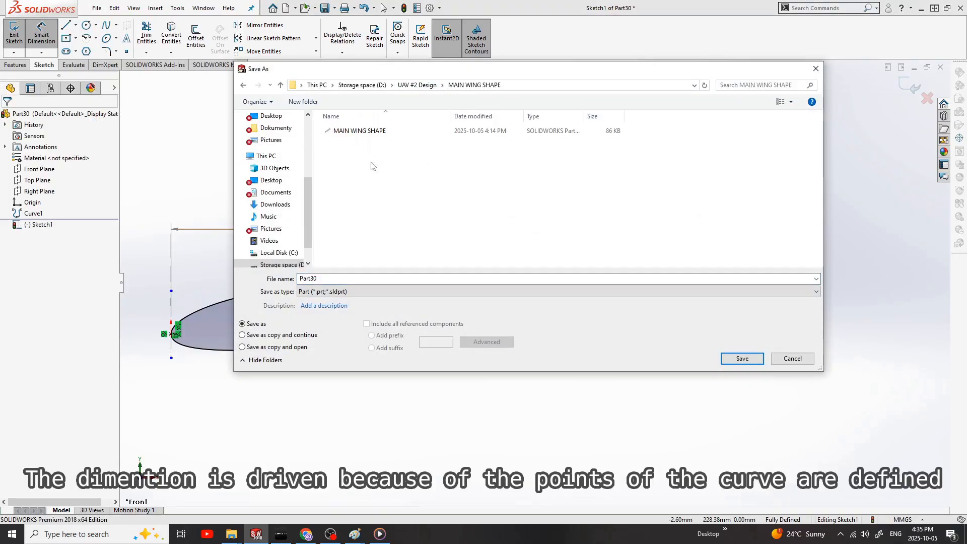
click(415, 86)
double_click(460, 144)
click(373, 132)
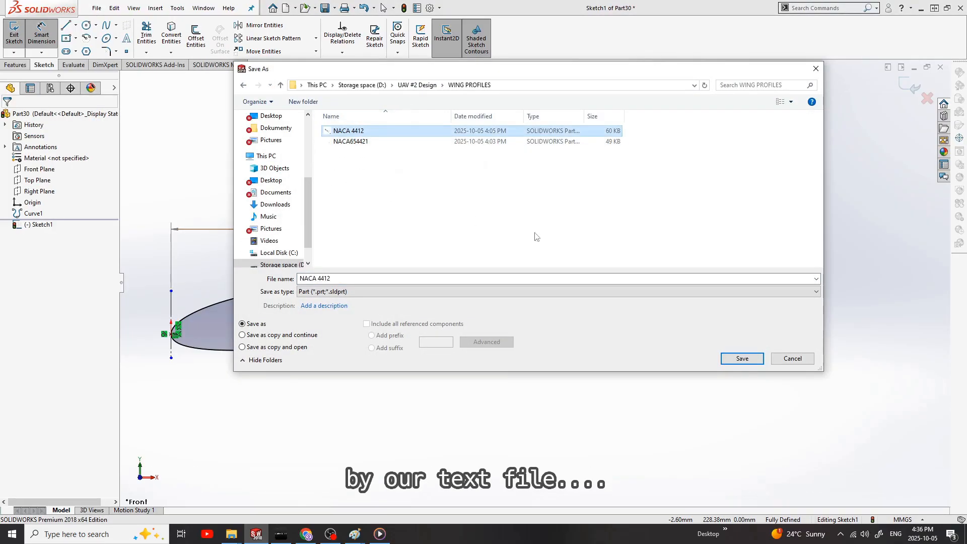
click(742, 359)
click(509, 268)
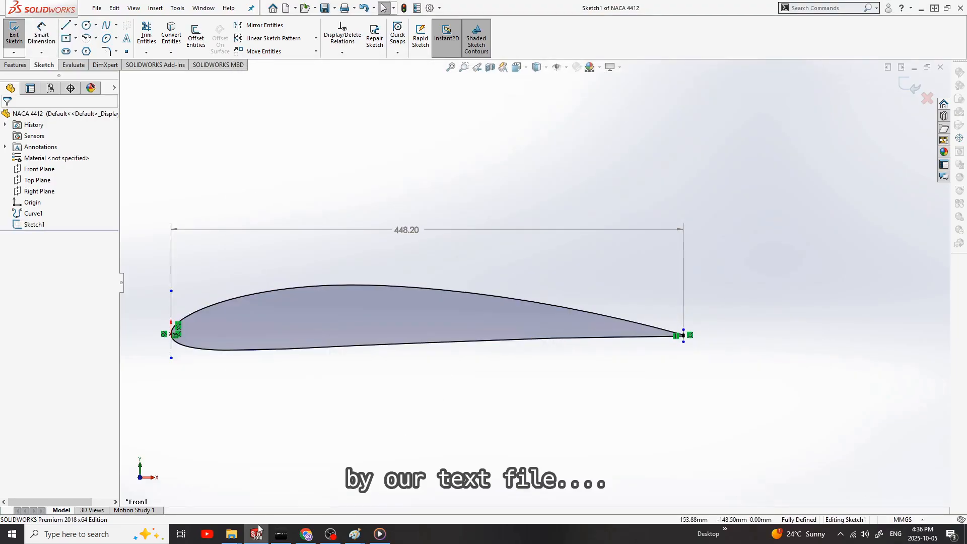
Step: Create another new part for the wing tip profile and set its unit system to MMGS
click(97, 8)
click(121, 22)
click(391, 388)
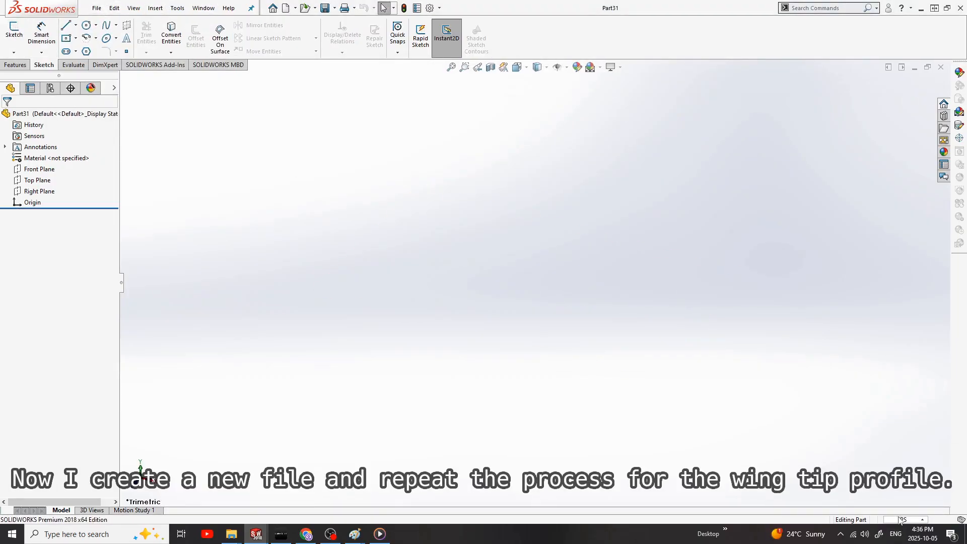
Step: Insert a curve through XYZ points from the text file naca654421-il_txt
click(155, 8)
click(302, 161)
click(394, 145)
click(731, 421)
click(721, 439)
click(364, 205)
click(705, 436)
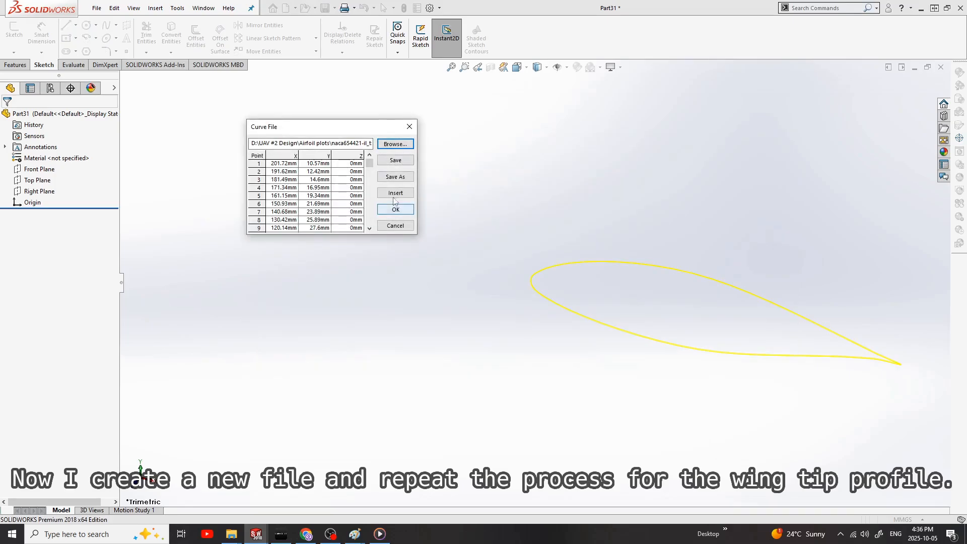
click(395, 209)
Step: Sketch on the Front Plane and convert the imported tip airfoil curve into sketch geometry
key(ctrl+1)
click(47, 170)
click(14, 32)
click(524, 214)
click(171, 33)
scroll(890, 294, down, 4)
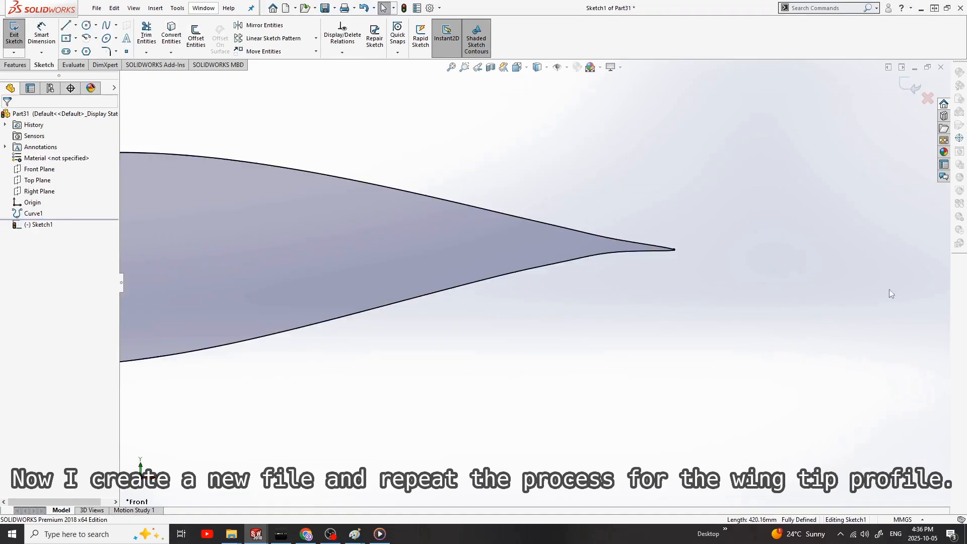
Step: Draw a horizontal line about 241 mm long from the tip airfoil's trailing edge past its leading edge
key(l)
click(626, 251)
scroll(466, 287, up, 3)
scroll(311, 278, up, 3)
click(437, 265)
key(Escape)
right_click(460, 263)
scroll(367, 293, up, 2)
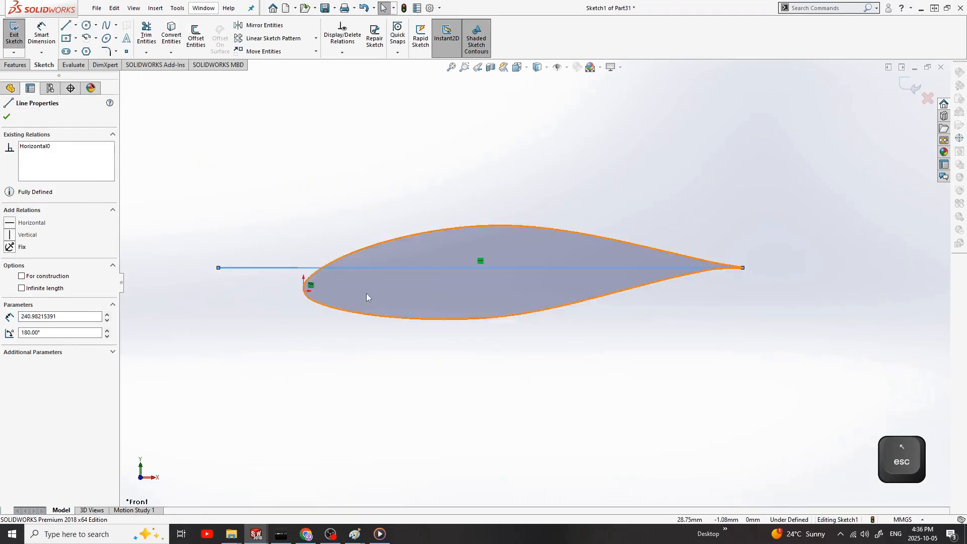
Step: Check the 3-degree washout by drawing a chord line and measuring its angle to the horizontal line, and delete both lines
scroll(367, 293, down, 1)
key(l)
click(865, 260)
click(335, 287)
key(Escape)
click(41, 33)
key(Delete)
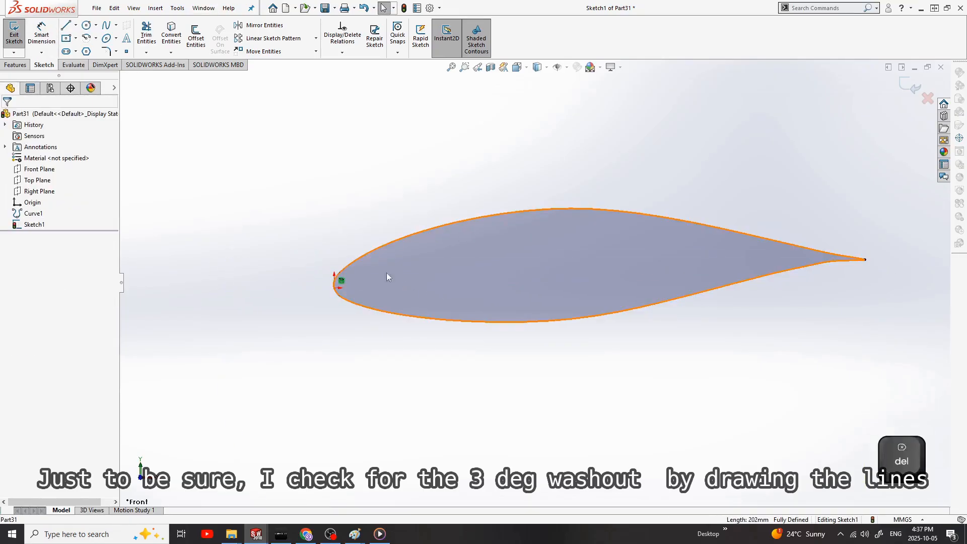
Step: Draw a vertical centerline at the tip airfoil's leading edge and make it tangent to the airfoil spline
scroll(317, 277, down, 3)
click(76, 25)
click(91, 50)
click(321, 198)
click(321, 398)
key(Escape)
ctrl+click(362, 265)
click(383, 231)
key(Escape)
scroll(351, 288, down, 8)
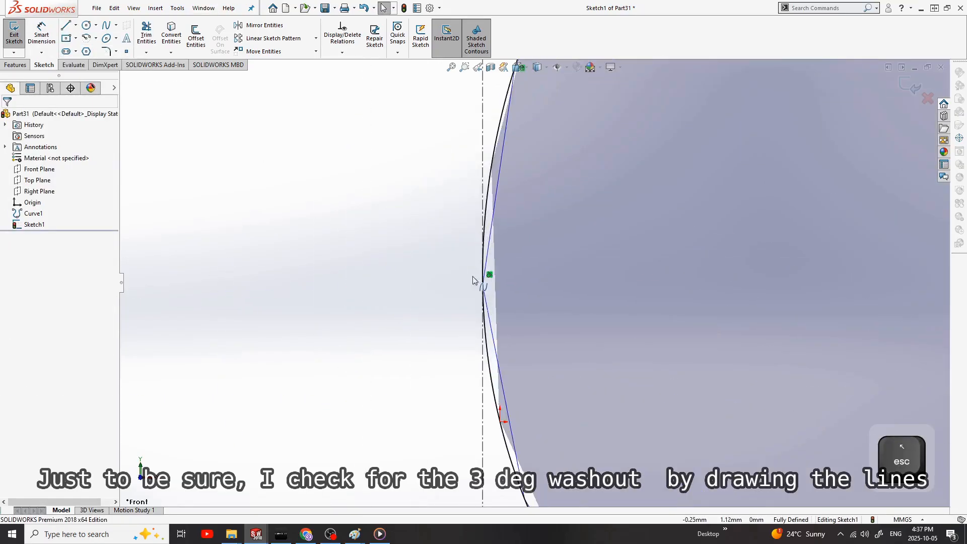
Step: Add a sketch point at the leading edge and constrain it to the intersection of the centerline and the airfoil spline
scroll(473, 282, up, 8)
scroll(416, 313, down, 2)
click(127, 51)
click(355, 419)
key(Escape)
click(354, 398)
ctrl+click(354, 419)
ctrl+click(367, 368)
click(12, 280)
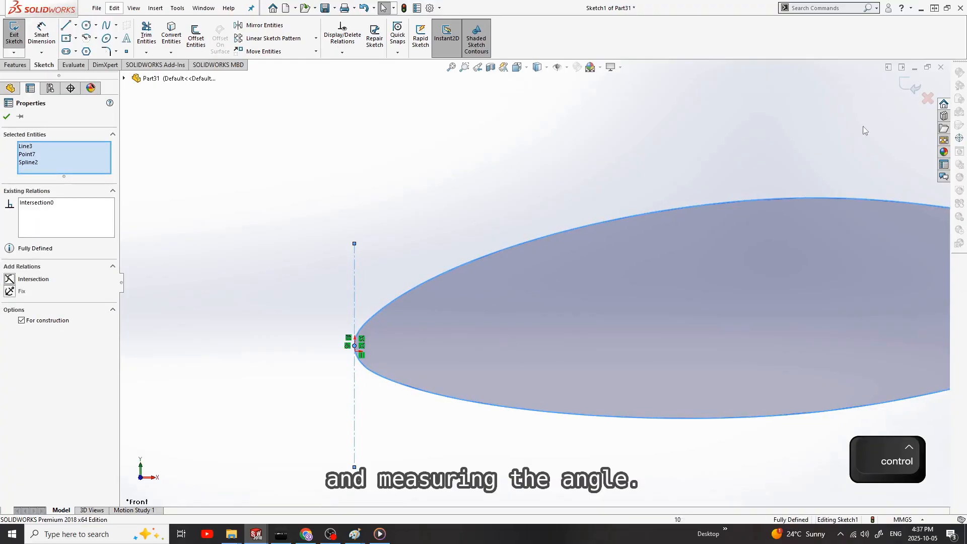
key(Escape)
Step: Draw a second vertical centerline about 68 mm long just behind the airfoil's trailing edge
scroll(156, 269, up, 5)
click(76, 25)
click(91, 50)
click(719, 215)
click(719, 358)
key(Escape)
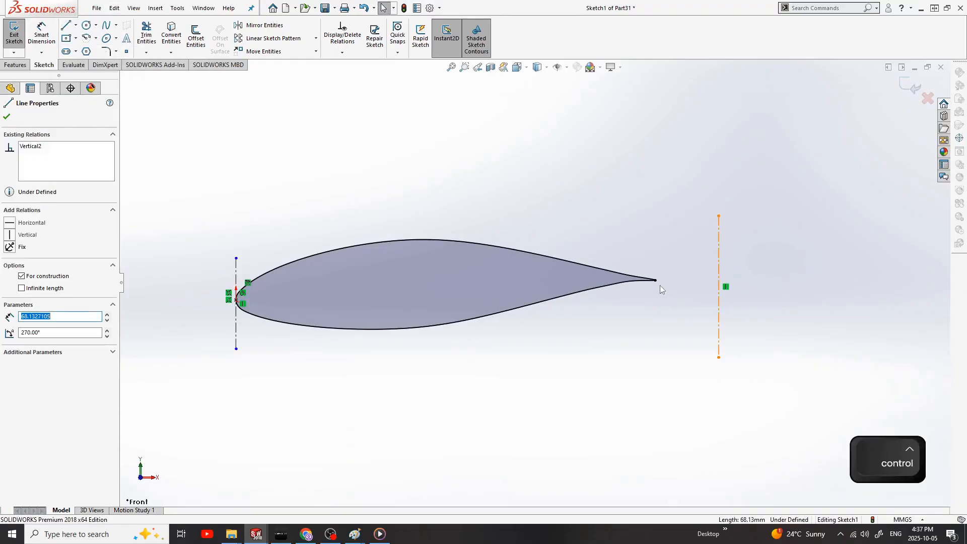
Step: Make the rear centerline coincident with the airfoil's trailing-edge point
scroll(571, 266, down, 1)
click(674, 283)
ctrl+click(750, 313)
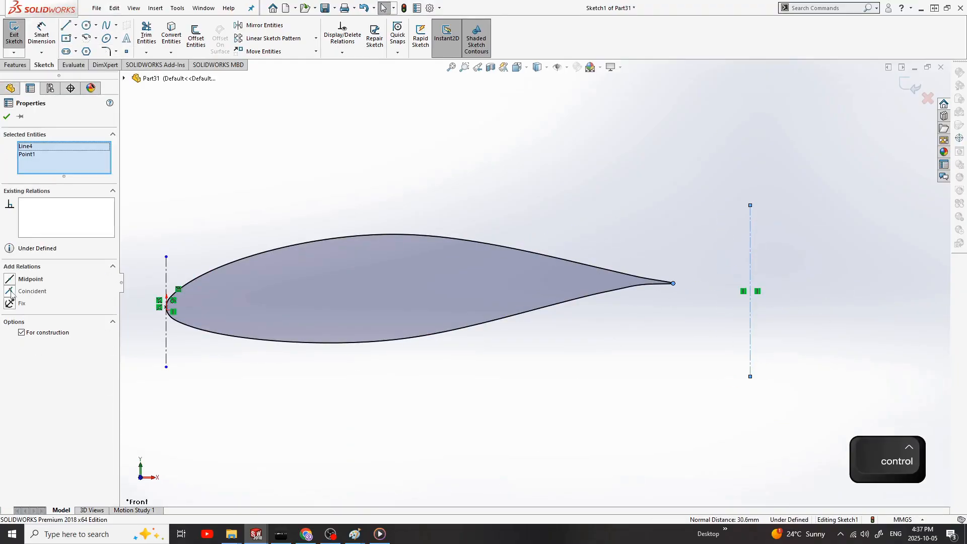
click(10, 289)
click(666, 291)
key(Delete)
Step: Dimension the chord between the leading-edge and trailing-edge centerlines as a driven dimension
scroll(490, 348, up, 1)
click(42, 33)
click(216, 348)
click(645, 252)
click(428, 170)
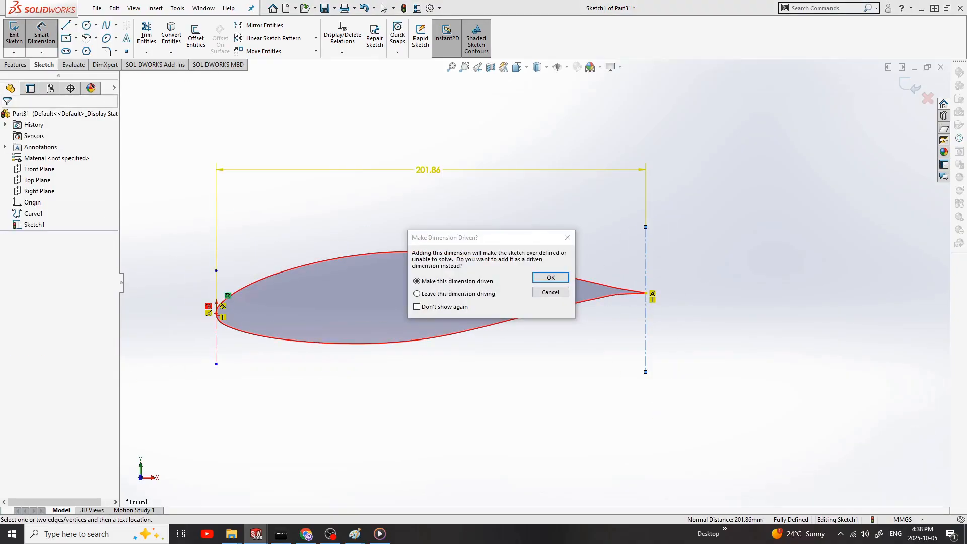
click(551, 277)
Step: Save the part as NACA654421 in the WING PROFILES folder, replacing the existing file
key(ctrl+s)
double_click(355, 142)
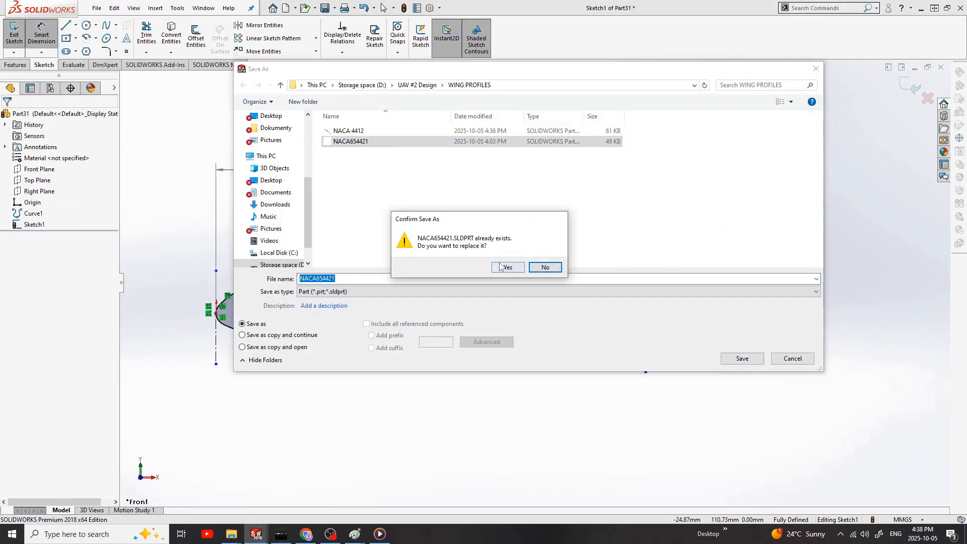
click(508, 267)
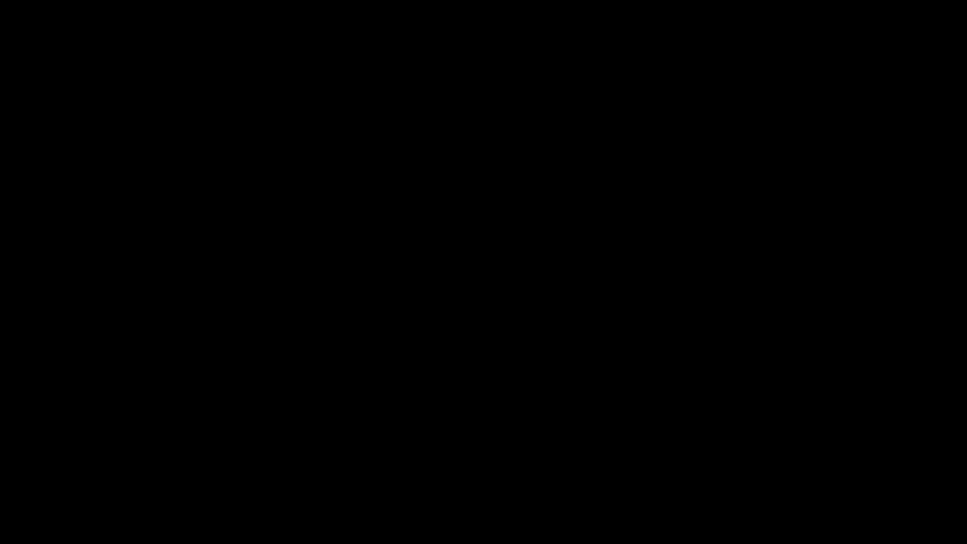
Step: Create a new part document for the wing
click(114, 8)
key(ctrl+n)
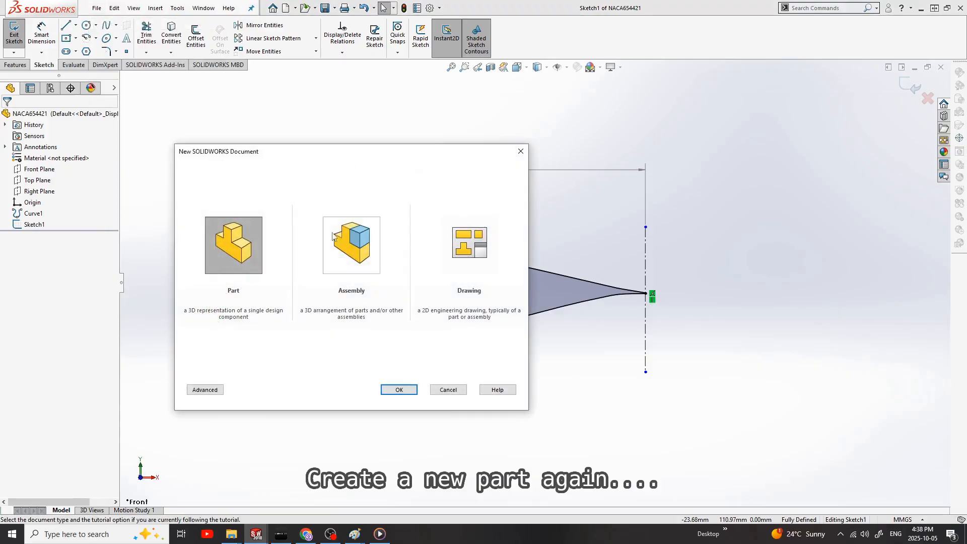
click(398, 390)
Step: Show the Front Plane and create a parallel plane from it with an offset of 4000/2
click(44, 169)
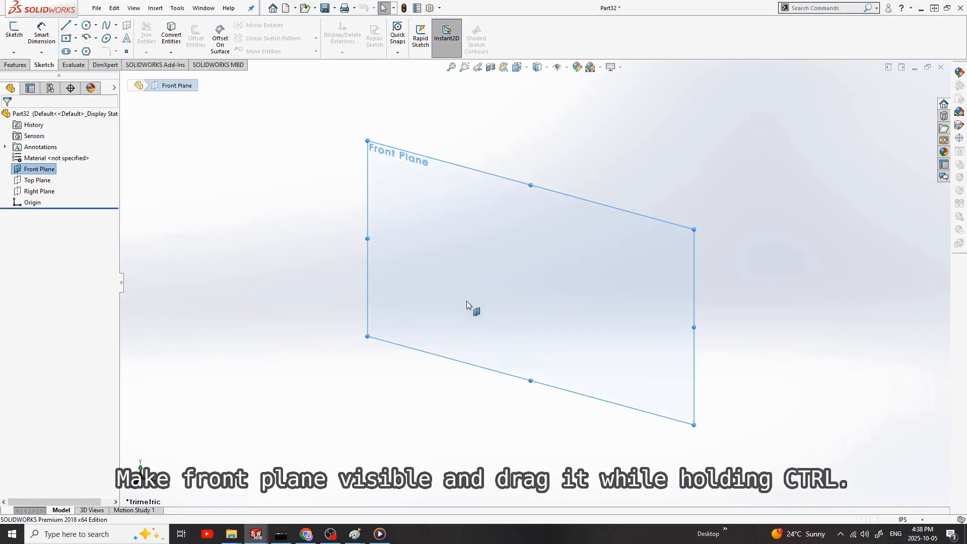
scroll(537, 357, up, 3)
middle_drag(467, 302, 564, 338)
click(656, 301)
click(529, 250)
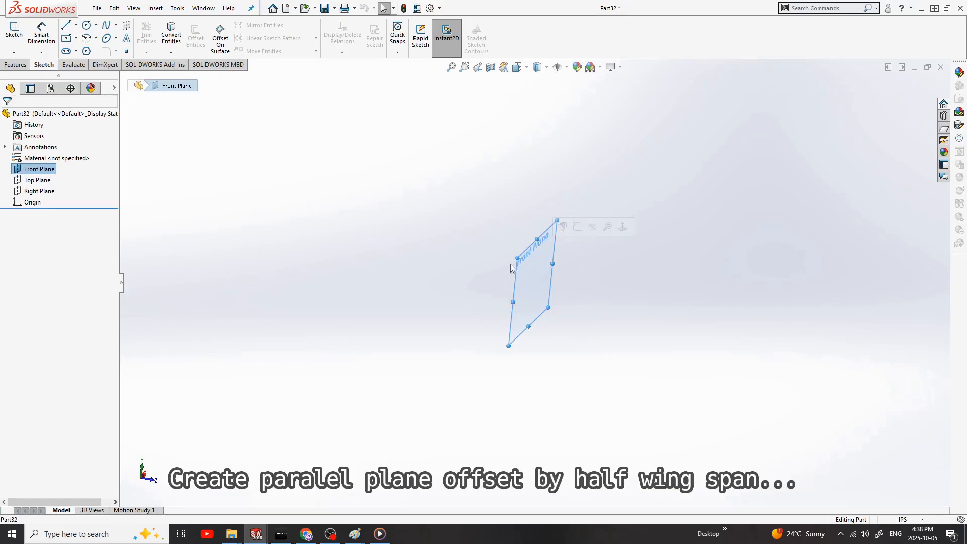
ctrl+drag(523, 259, 641, 302)
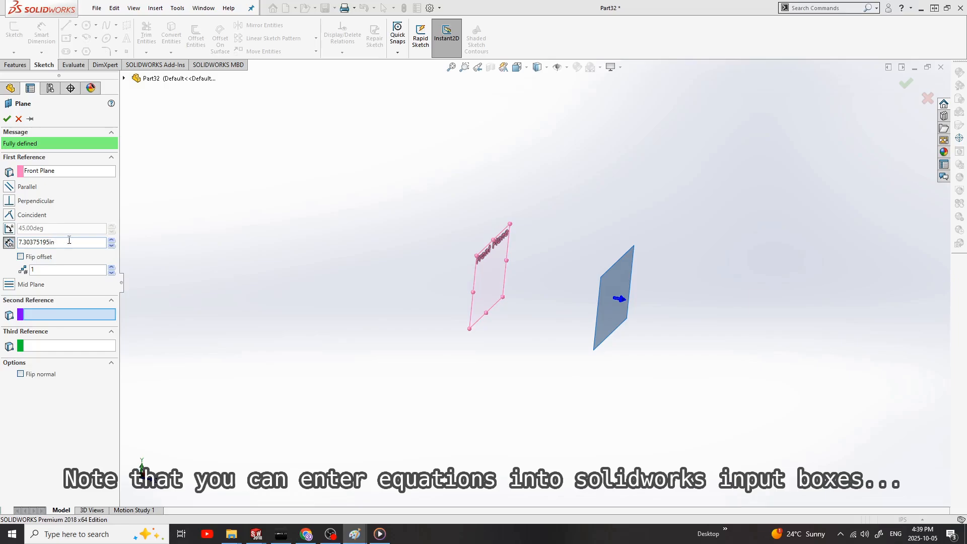
triple_click(69, 240)
text(4000/2)
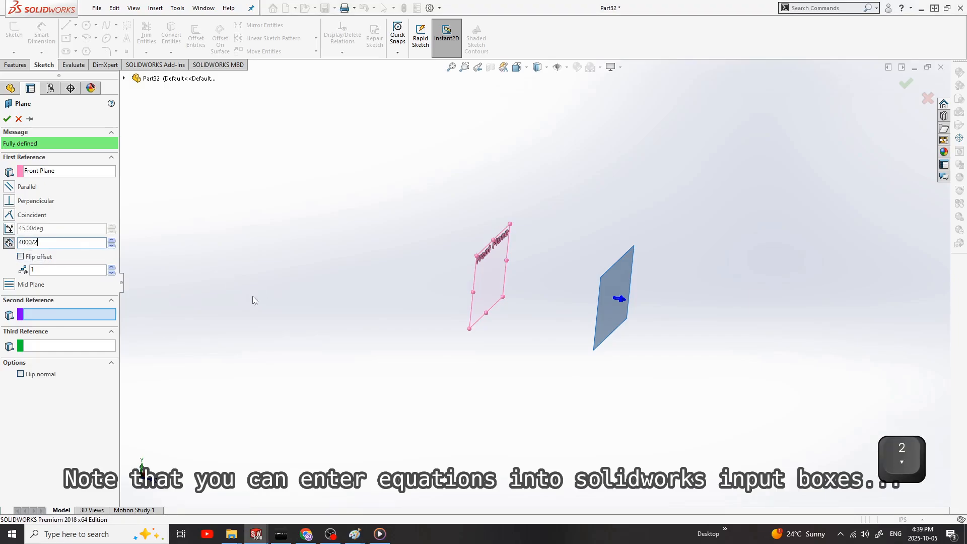
click(7, 118)
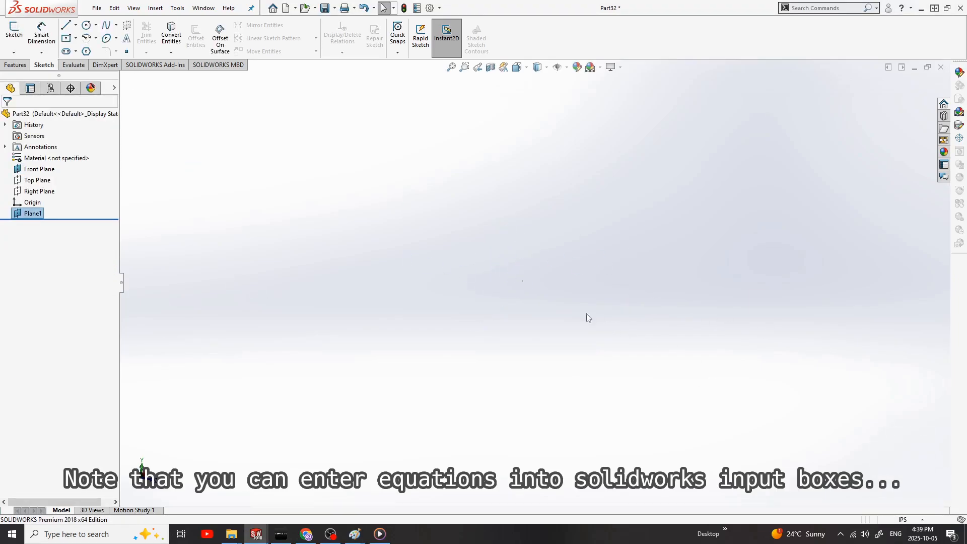
Step: Edit the parallel plane's offset distance to 2000 mm
click(36, 173)
key(space)
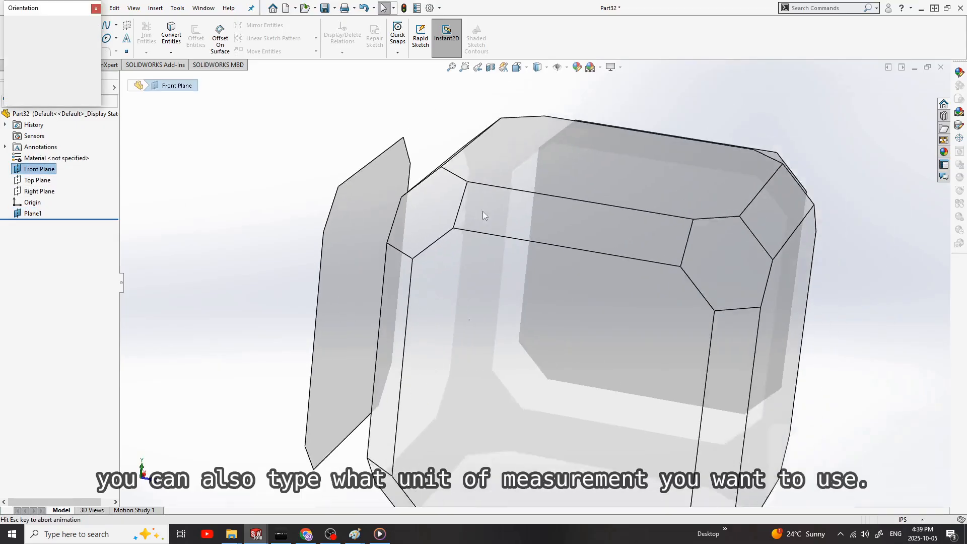
middle_drag(519, 380, 508, 385)
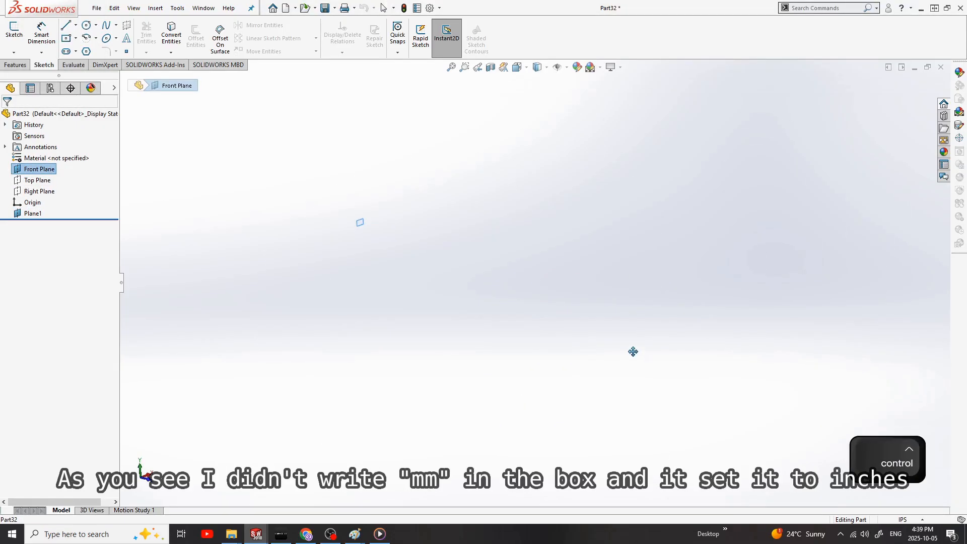
click(50, 214)
click(53, 240)
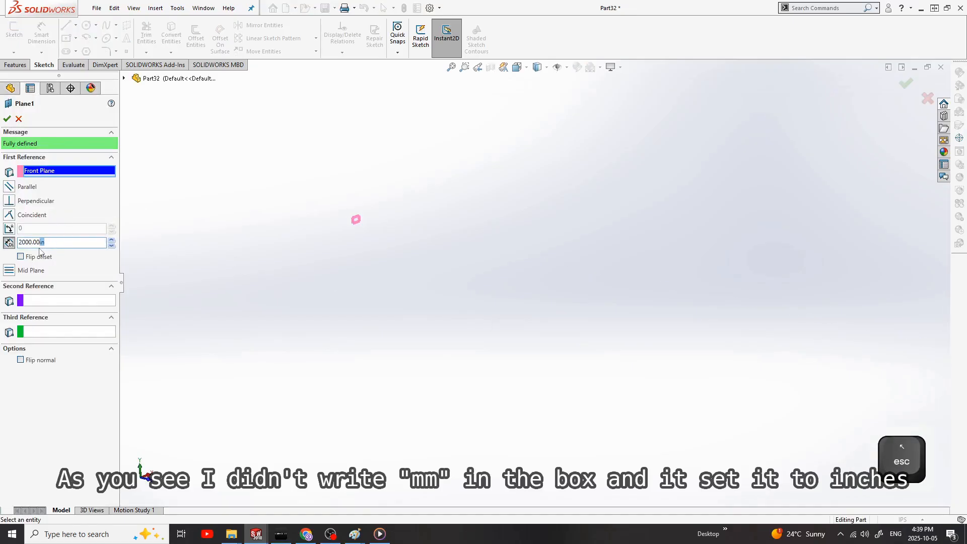
text(m)
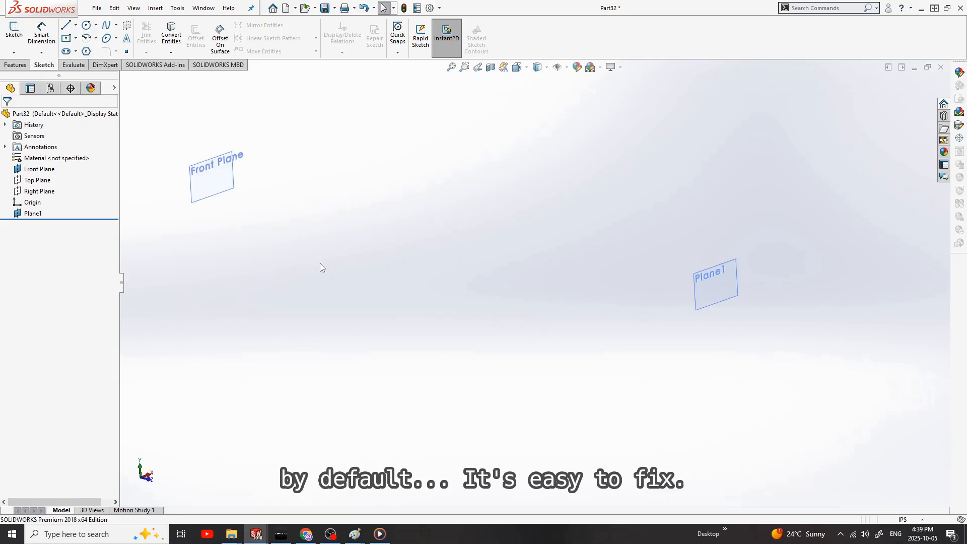
Step: Start a sketch on the Front Plane and copy all sketch entities from the NACA 4412 part
click(222, 176)
click(285, 149)
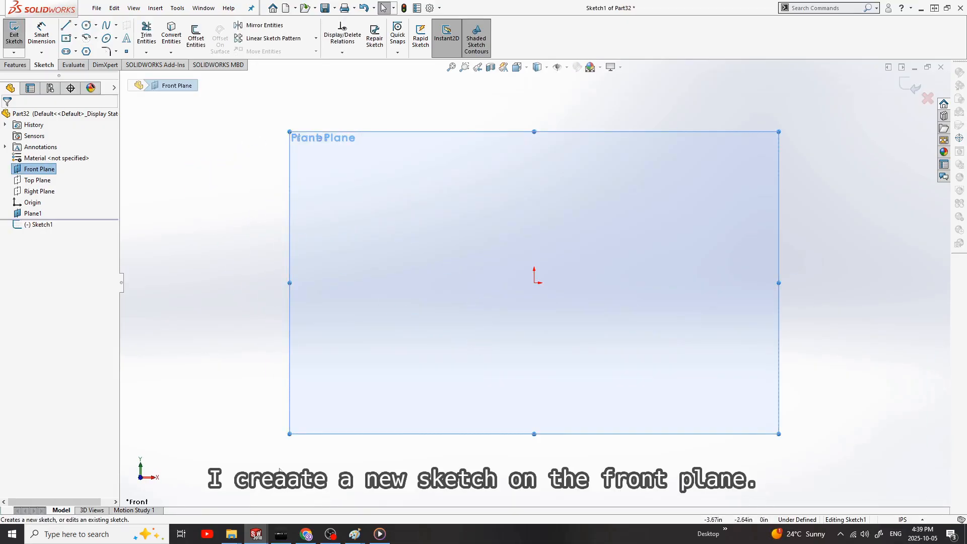
mouse_move(256, 534)
click(141, 493)
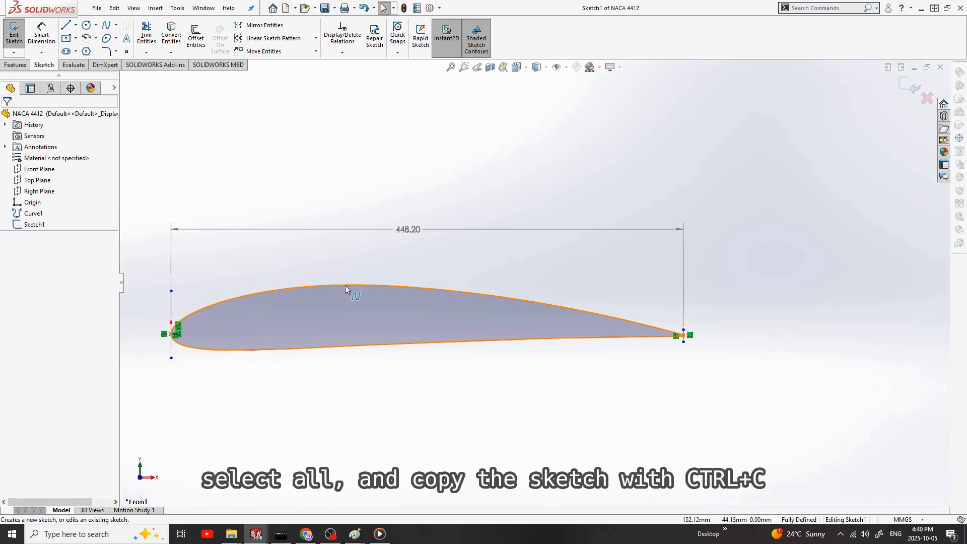
key(ctrl+a)
key(ctrl+c)
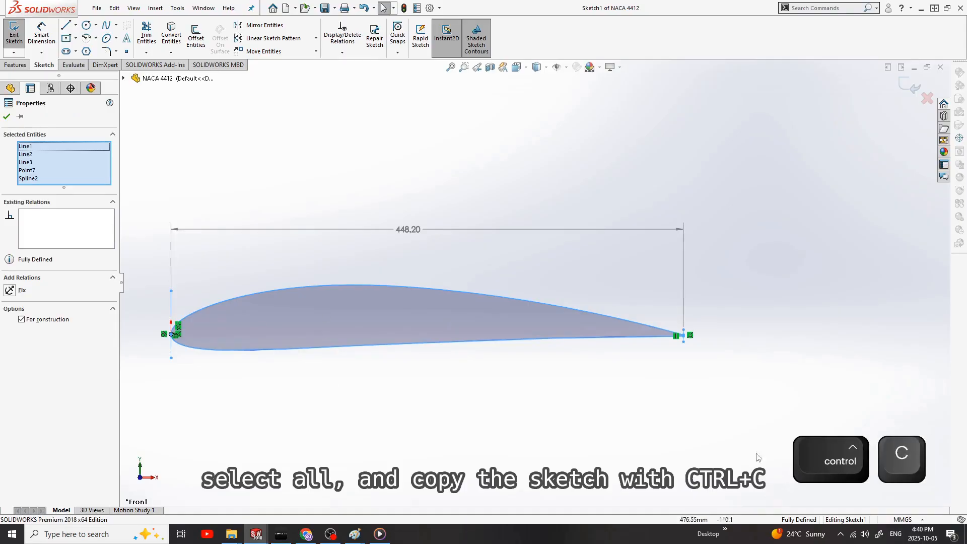
Step: Return to the new wing part and paste the copied root airfoil into its Front Plane sketch
mouse_move(256, 534)
click(368, 486)
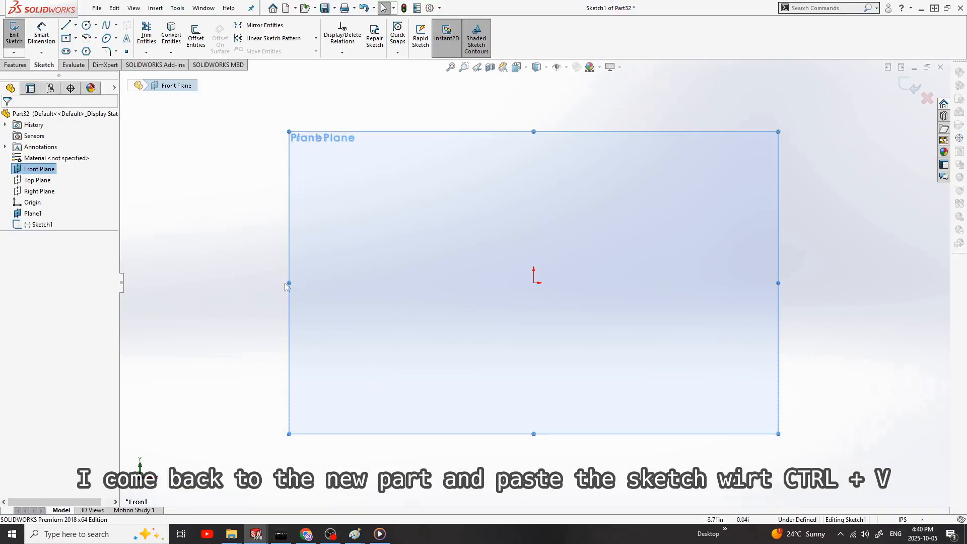
key(ctrl+v)
Step: Dimension the pasted root airfoil's chord between its leading-edge and trailing-edge construction lines
scroll(516, 323, down, 1)
key(d)
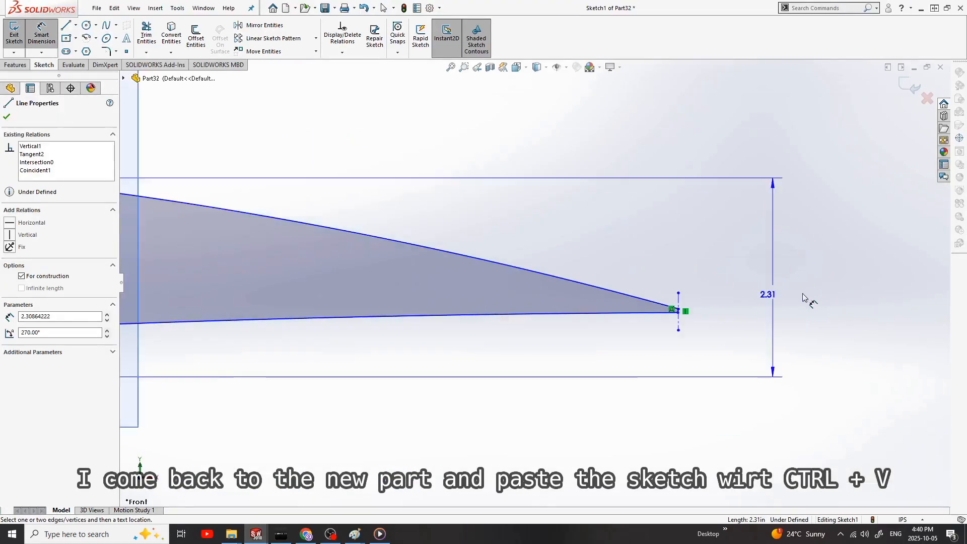
scroll(652, 235, up, 5)
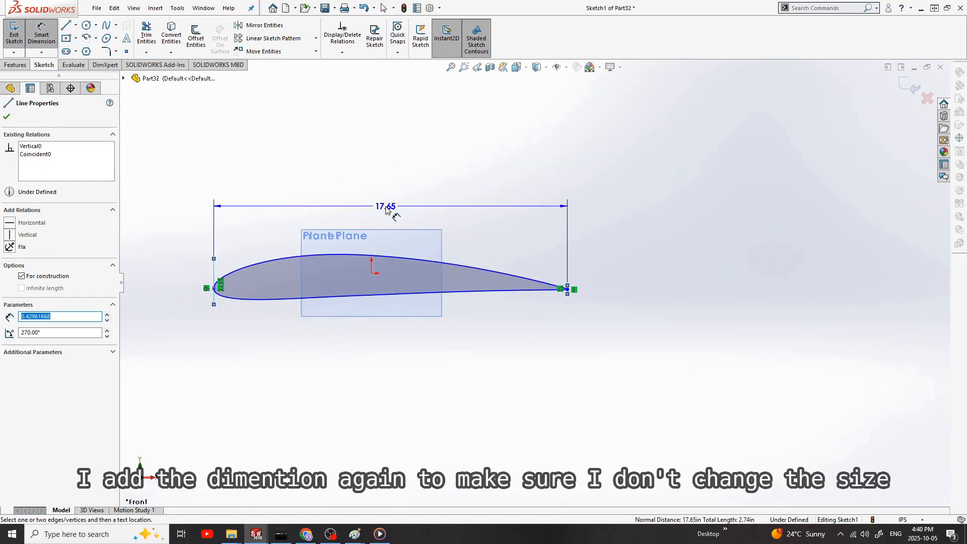
click(385, 211)
click(343, 204)
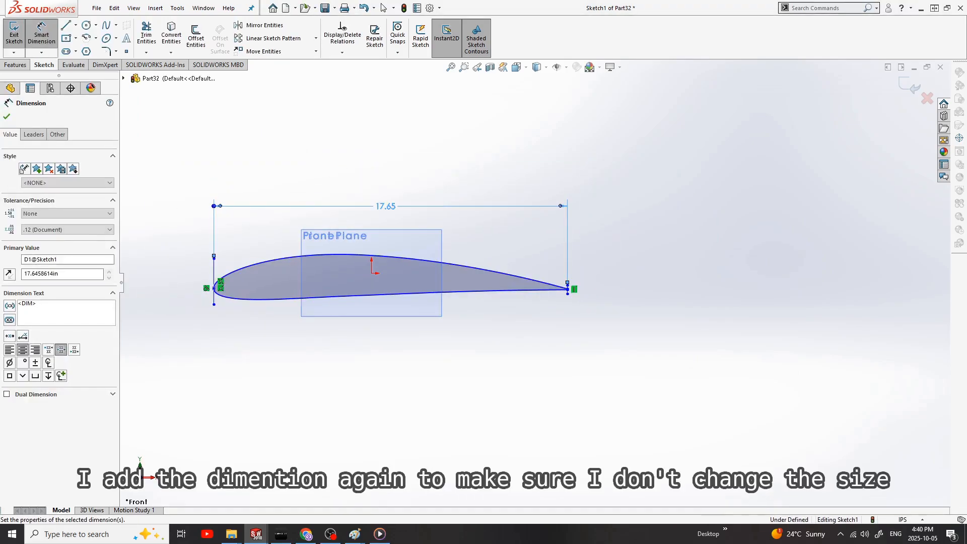
scroll(315, 310, down, 4)
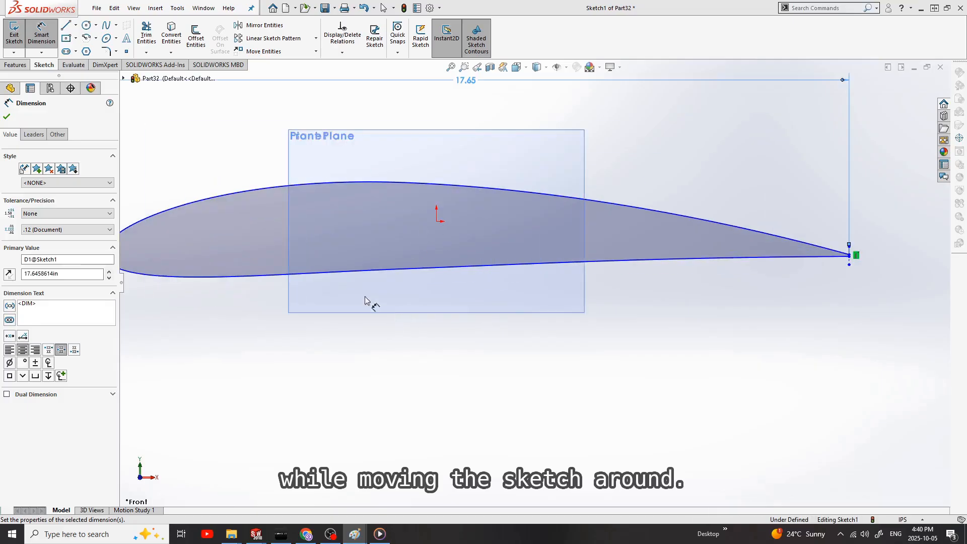
Step: Make the root airfoil's leading-edge point coincident with the sketch origin and exit the sketch
scroll(201, 252, up, 1)
click(229, 263)
ctrl+click(510, 240)
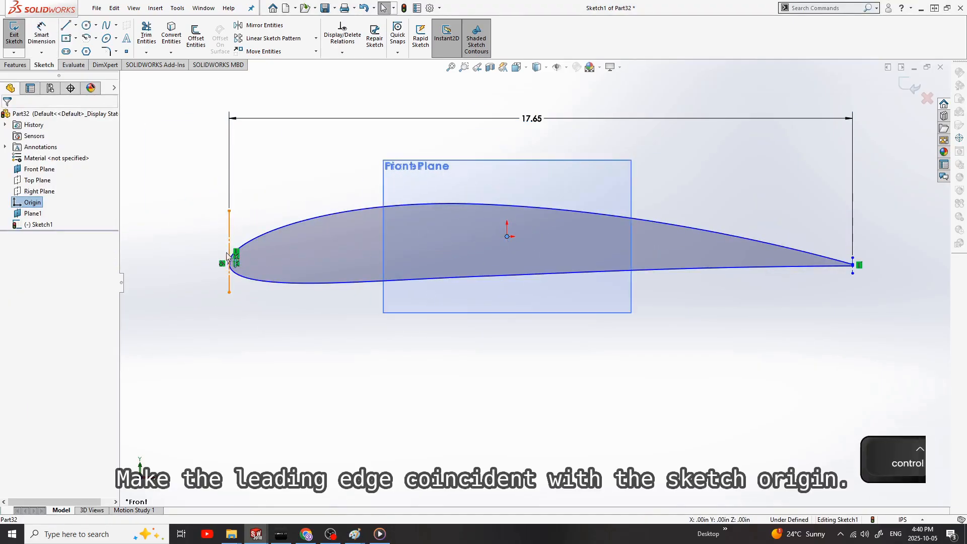
click(10, 303)
scroll(529, 298, up, 5)
scroll(715, 278, down, 3)
click(648, 338)
scroll(675, 297, up, 3)
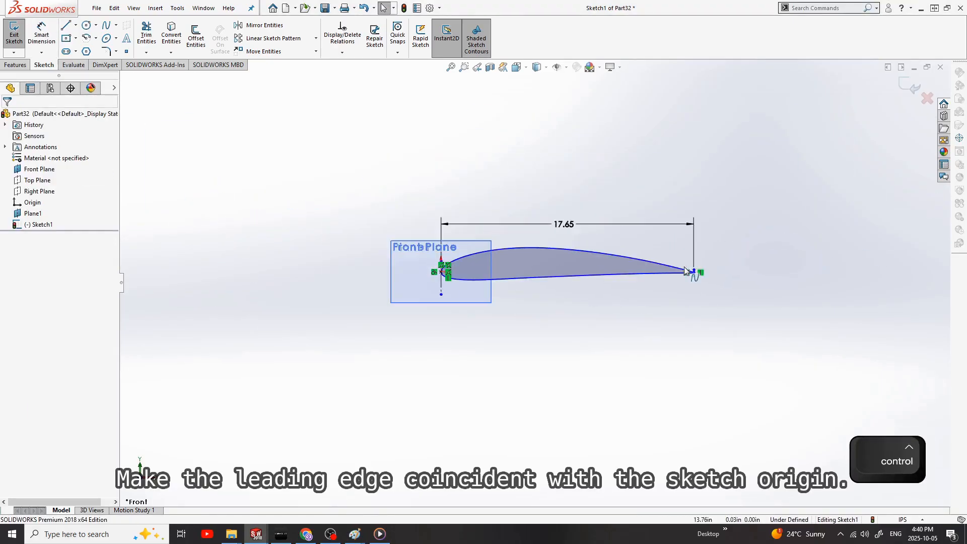
scroll(695, 267, down, 2)
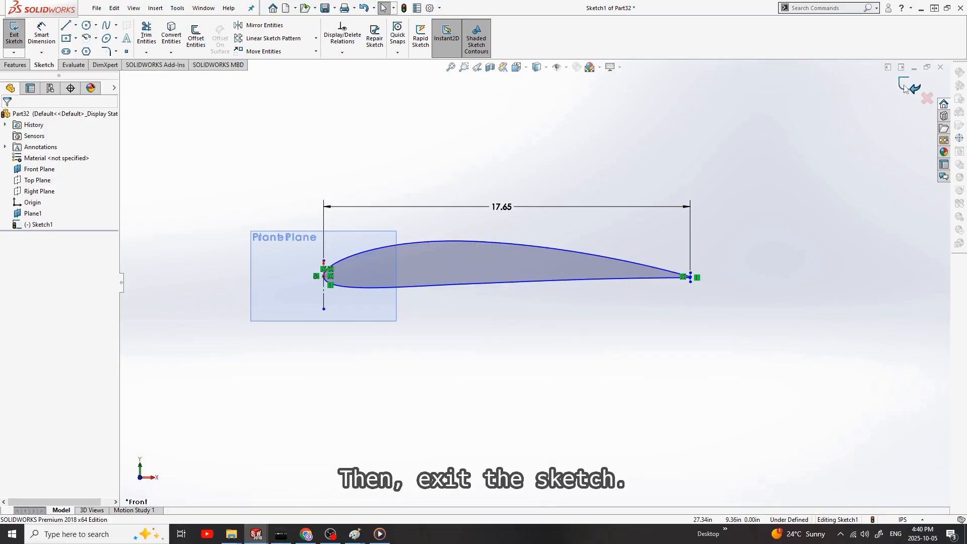
click(906, 86)
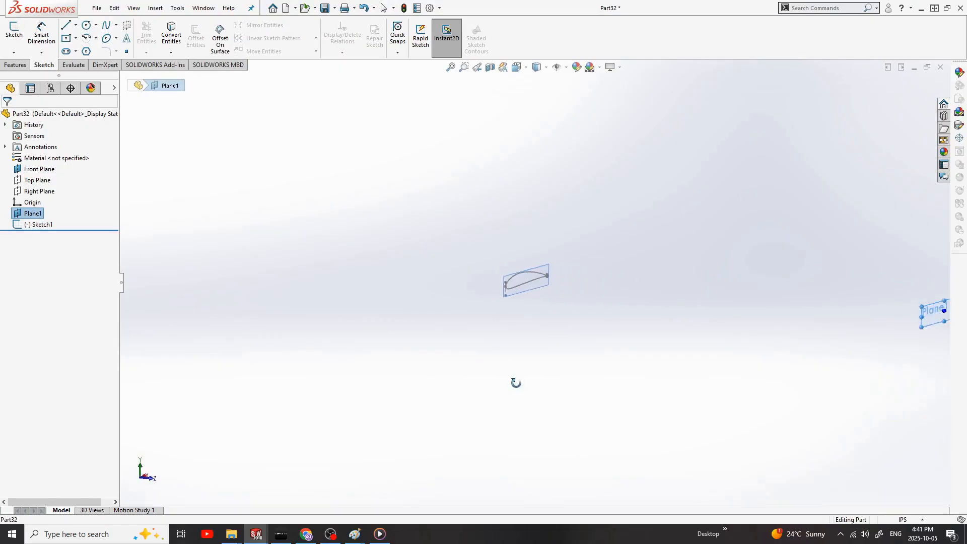
Step: Start a sketch on the offset plane for the wing tip profile and view it face-on
middle_drag(634, 323, 607, 395)
scroll(606, 394, down, 14)
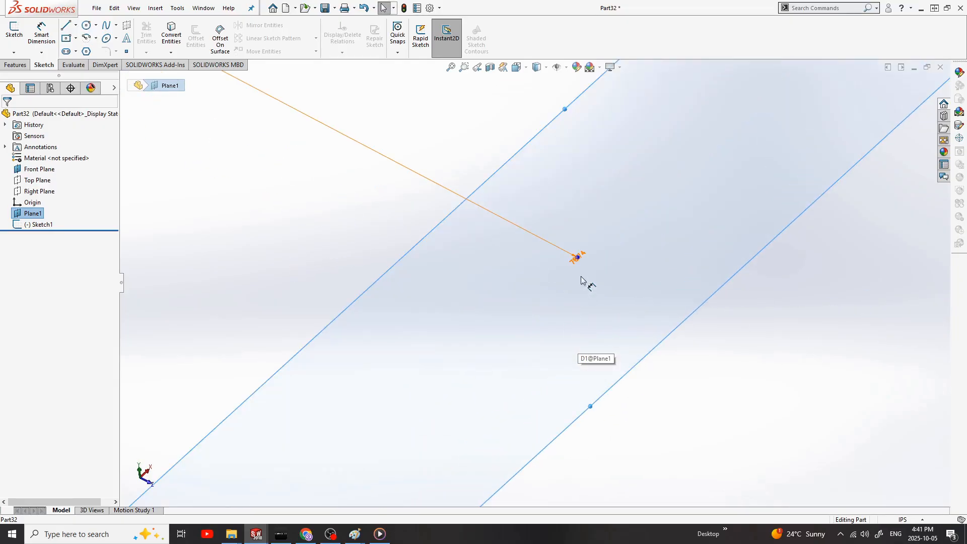
click(339, 246)
scroll(344, 249, up, 12)
scroll(349, 201, up, 6)
scroll(347, 197, down, 2)
click(32, 214)
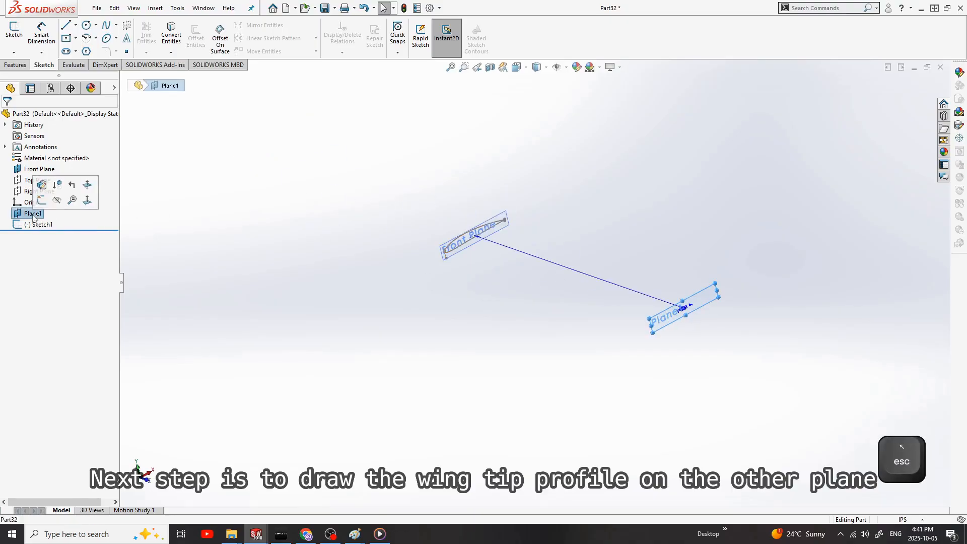
click(43, 202)
key(ctrl+1)
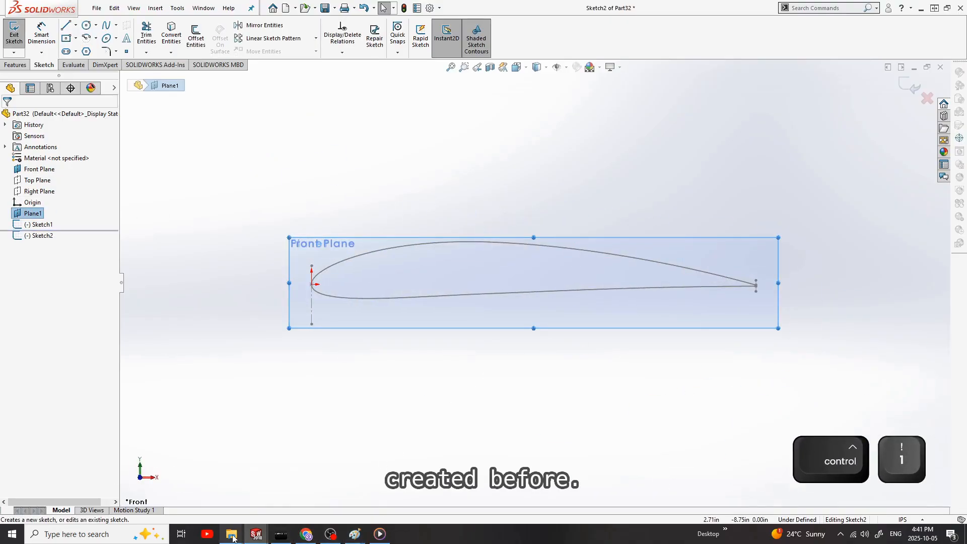
Step: Copy the whole airfoil sketch from the NACA654421 wing tip part and paste it into the new wing part's offset-plane sketch
mouse_move(256, 535)
click(246, 487)
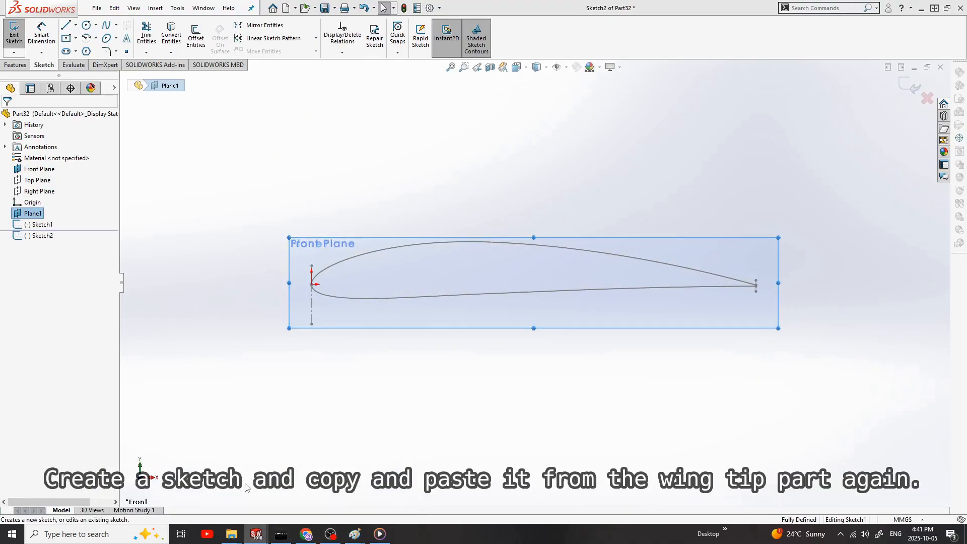
key(ctrl+a)
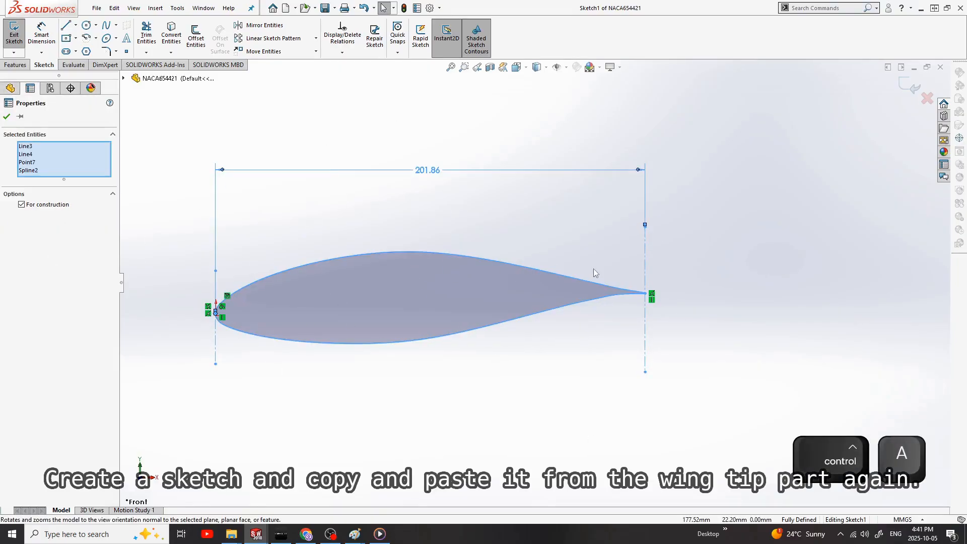
key(ctrl+c)
mouse_move(256, 534)
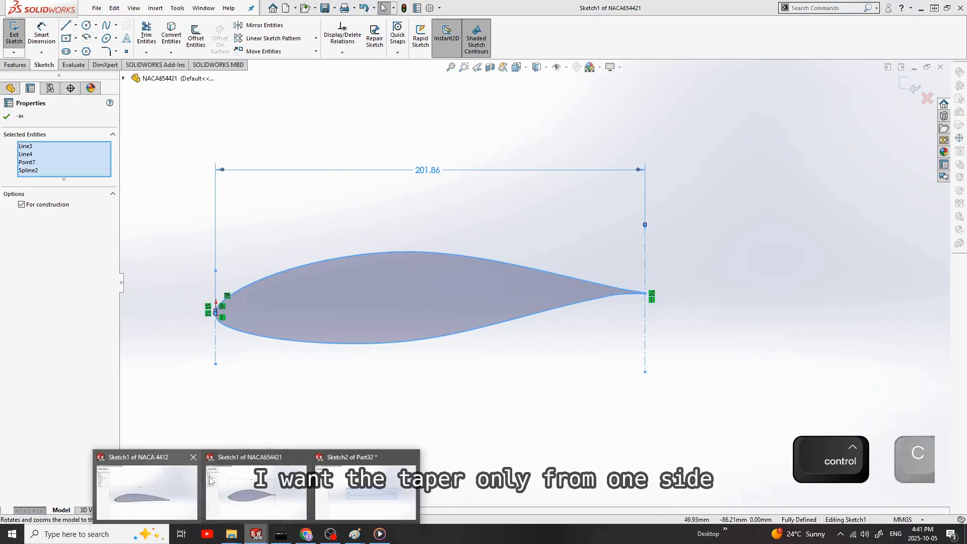
click(146, 491)
key(ctrl+v)
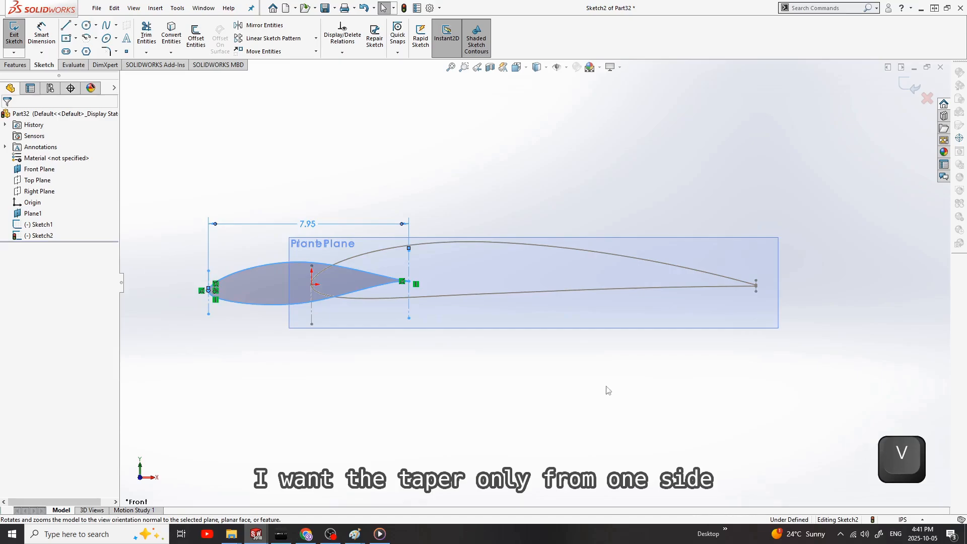
Step: Replace the pasted tip airfoil's chord dimension with a new one between its leading-edge and trailing-edge construction lines
scroll(252, 289, down, 3)
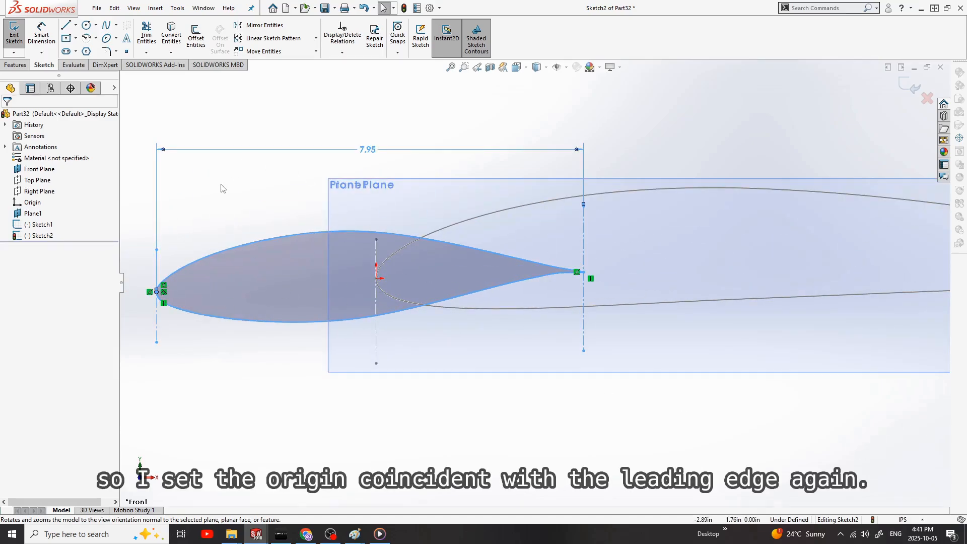
click(250, 151)
key(Delete)
click(43, 33)
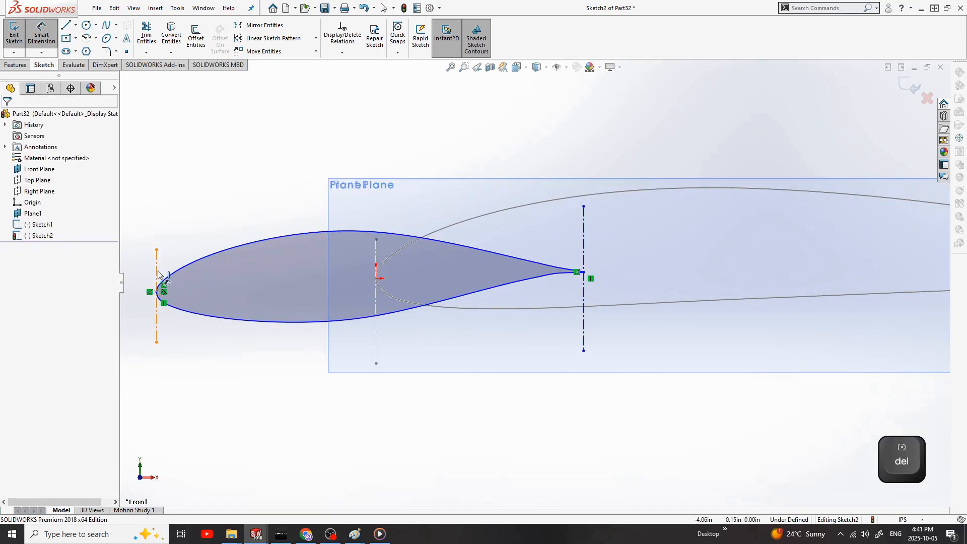
click(156, 268)
click(583, 241)
click(347, 119)
key(Return)
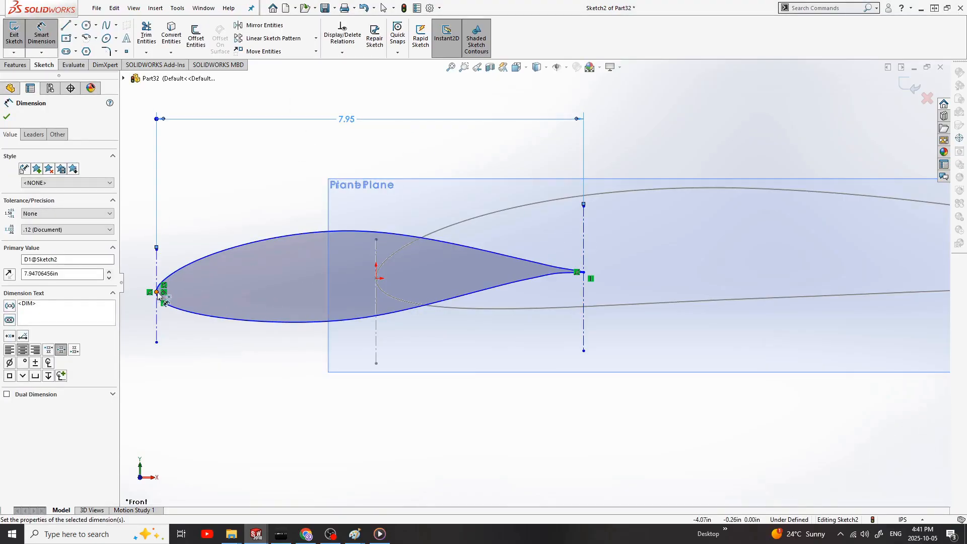
Step: Make the tip airfoil's leading-edge point coincident with the origin and exit the sketch
click(157, 292)
ctrl+click(377, 279)
key(Escape)
click(377, 278)
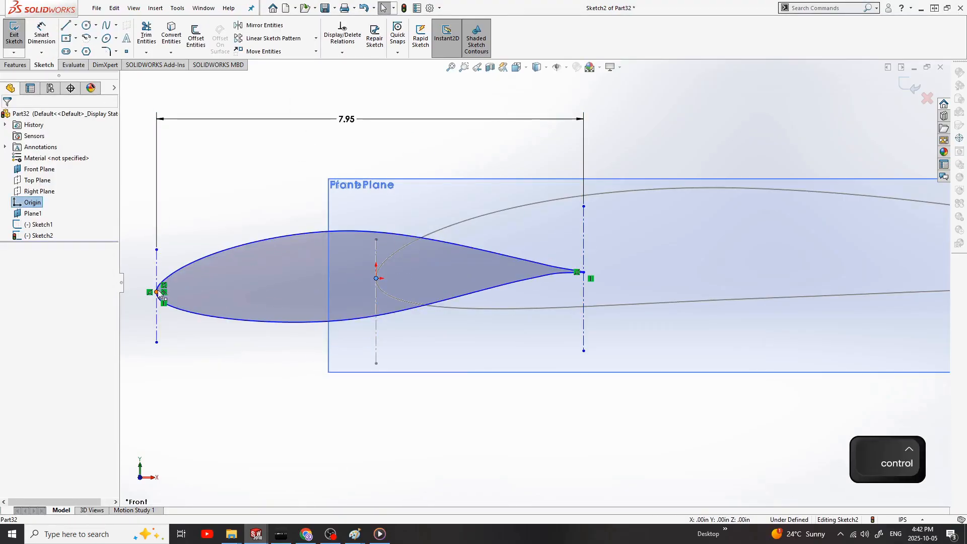
ctrl+click(157, 291)
click(31, 303)
middle_click(776, 302)
middle_click(777, 302)
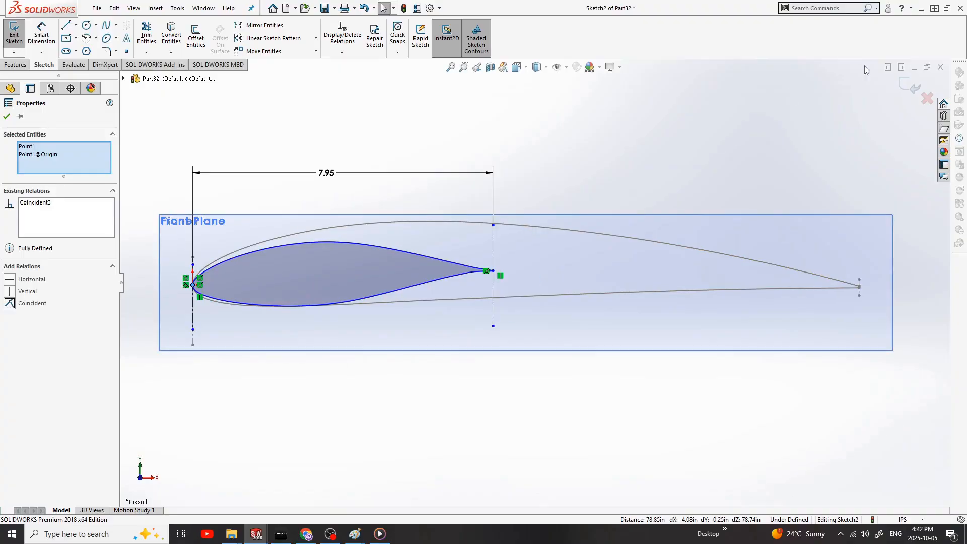
click(14, 35)
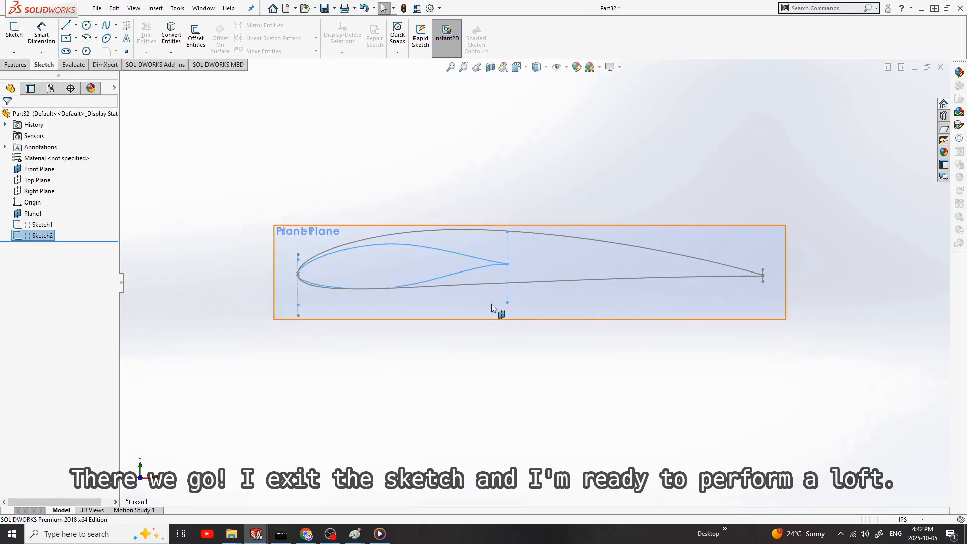
Step: Create a Lofted Boss/Base between the root airfoil sketch and the tip airfoil sketch
scroll(525, 311, up, 5)
mouse_move(526, 311)
middle_down()
mouse_move(521, 352)
mouse_move(431, 380)
mouse_move(527, 337)
mouse_move(529, 347)
middle_up()
mouse_move(409, 244)
middle_down()
mouse_move(506, 271)
mouse_move(509, 313)
middle_up()
click(42, 224)
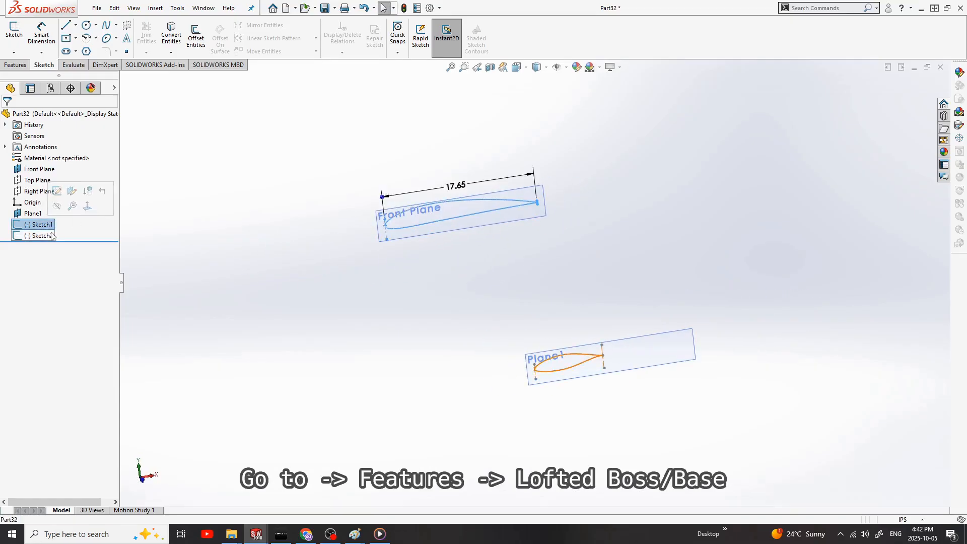
click(17, 65)
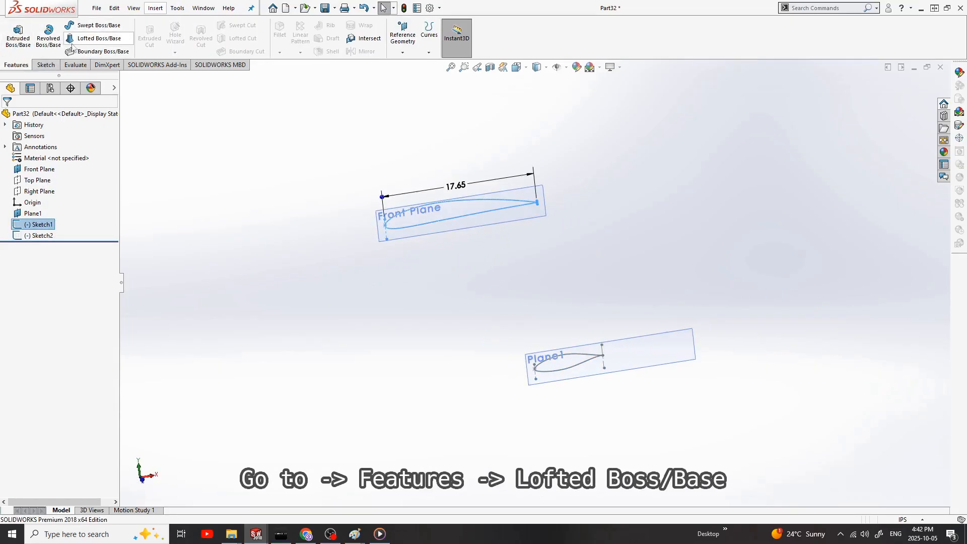
click(104, 39)
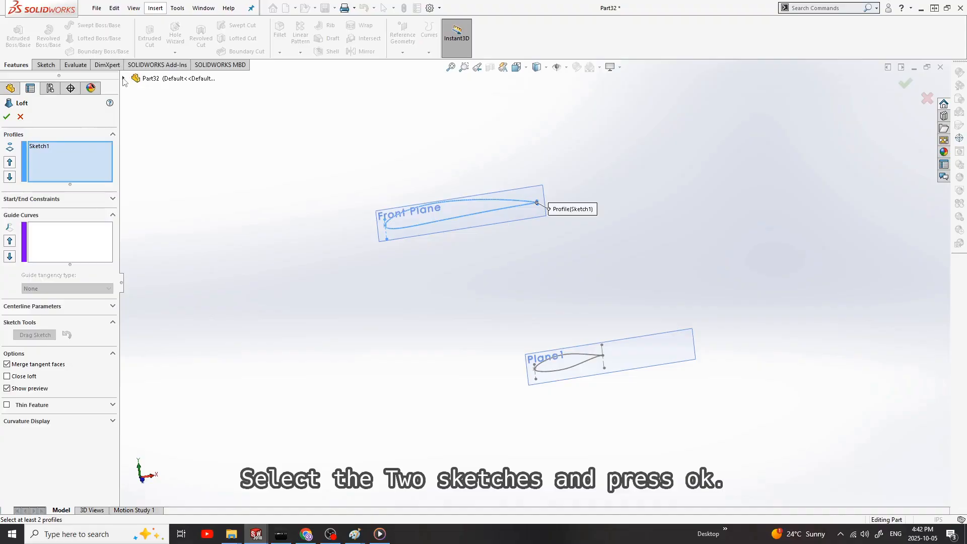
ctrl+click(173, 201)
click(906, 84)
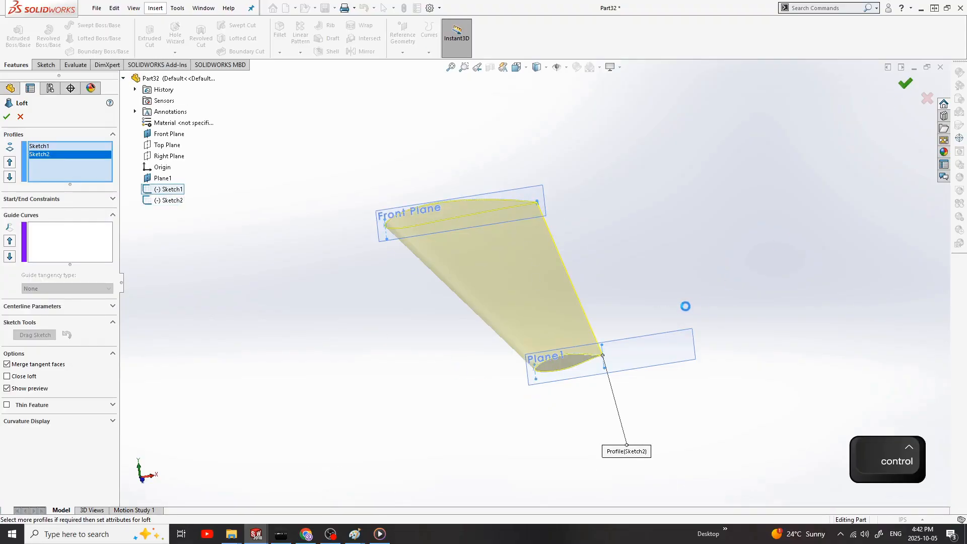
Step: Examine the lofted half-wing's taper and shape from the standard views and from several angles
middle_drag(685, 307, 558, 313)
key(ctrl+2)
key(ctrl+2)
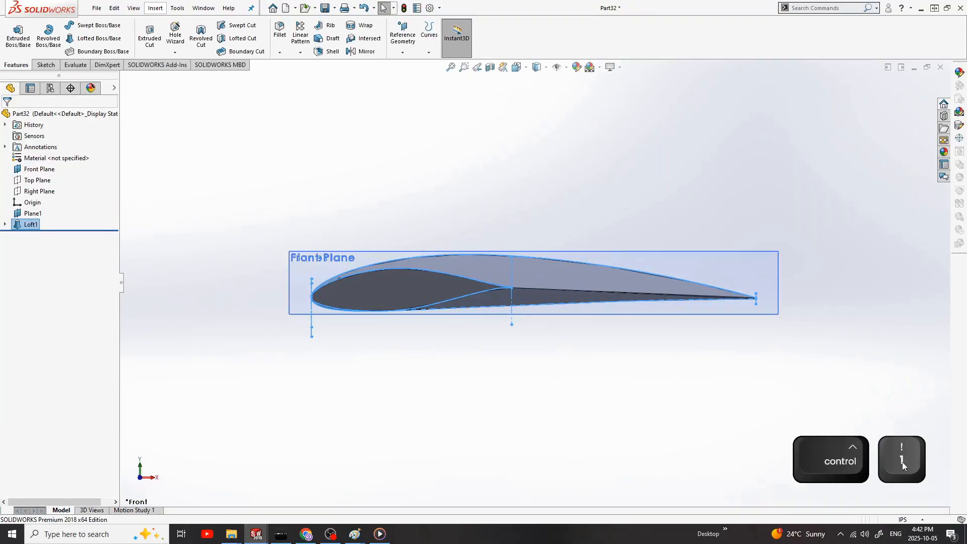
key(ctrl+3)
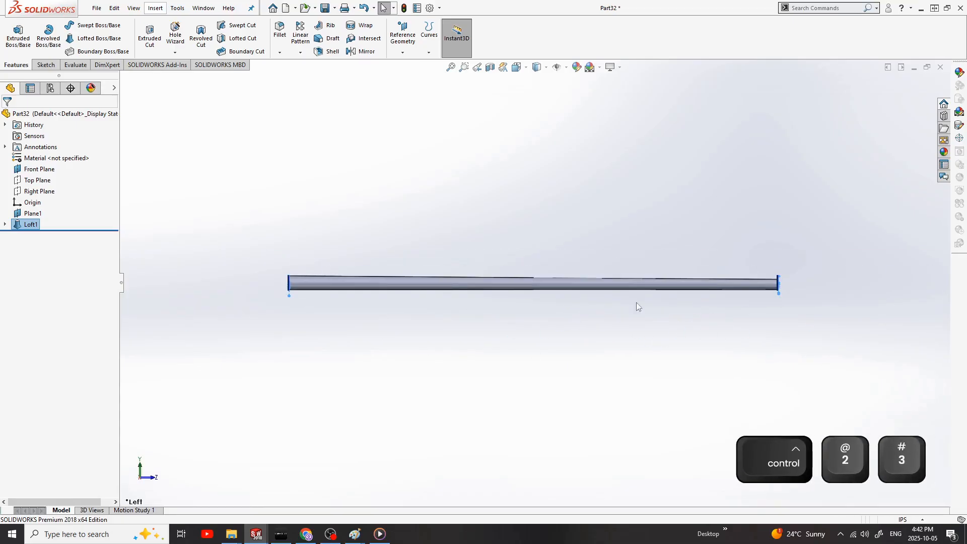
key(ctrl+4)
key(ctrl+1)
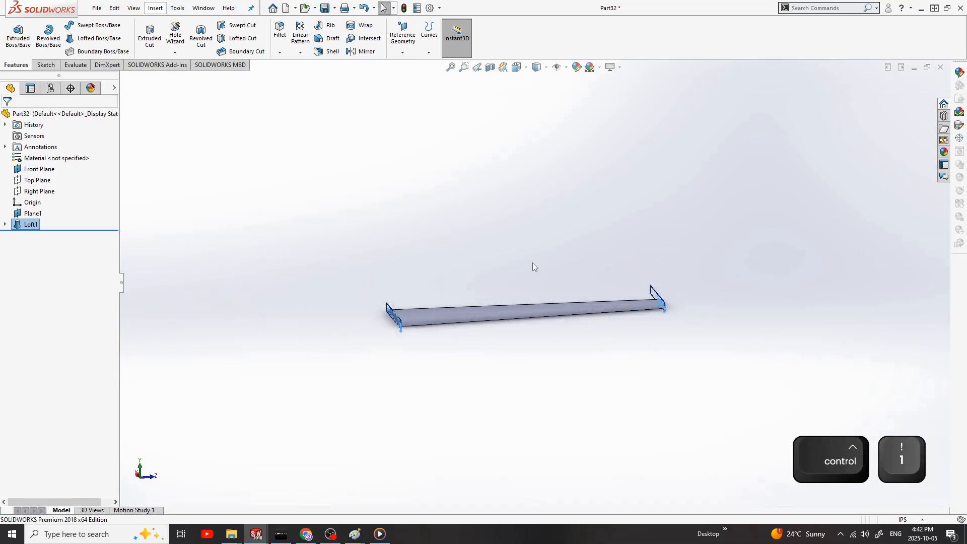
middle_drag(533, 262, 442, 308)
middle_drag(489, 341, 497, 333)
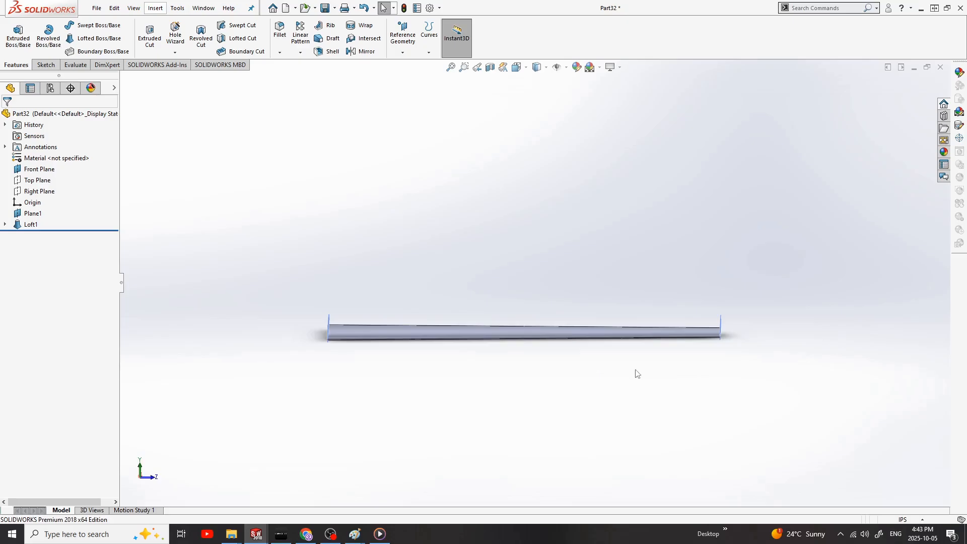
middle_drag(637, 367, 508, 426)
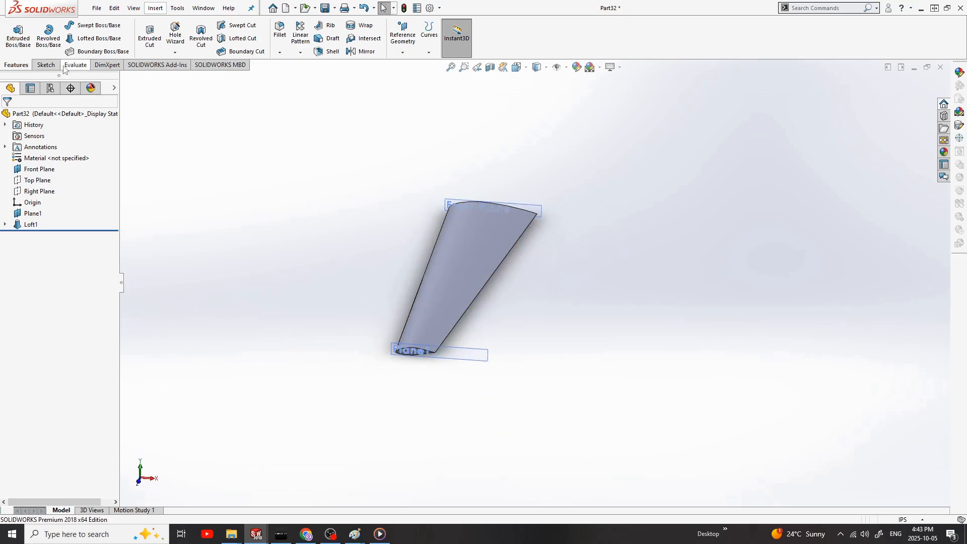
Step: Mirror the lofted half-wing about the Front Plane to form the full wing
click(328, 89)
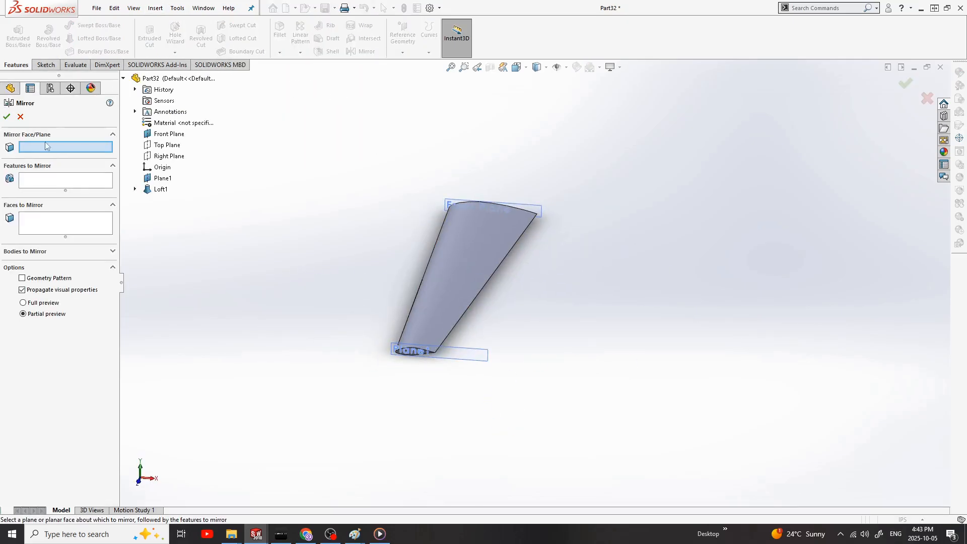
click(445, 267)
click(905, 83)
middle_drag(553, 345, 829, 313)
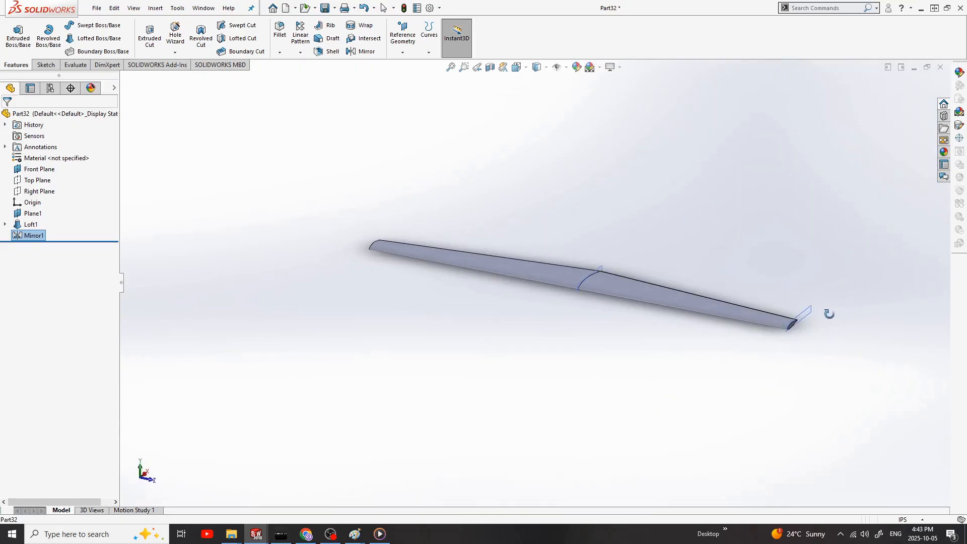
Step: Save the part as MAIN WING SHAPE in the MAIN WING SHAPE folder, replacing the existing file
key(ctrl+s)
double_click(403, 146)
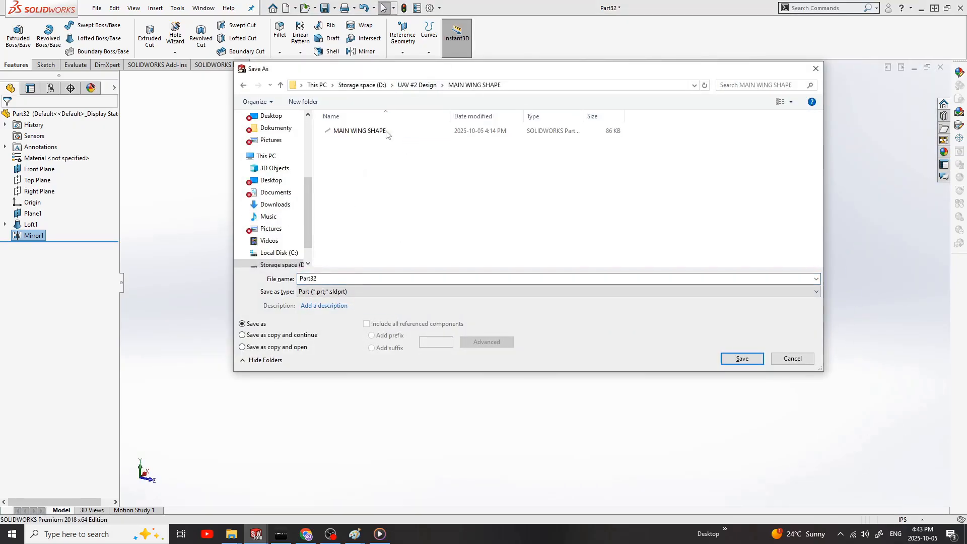
double_click(353, 127)
click(504, 268)
middle_drag(533, 325, 600, 288)
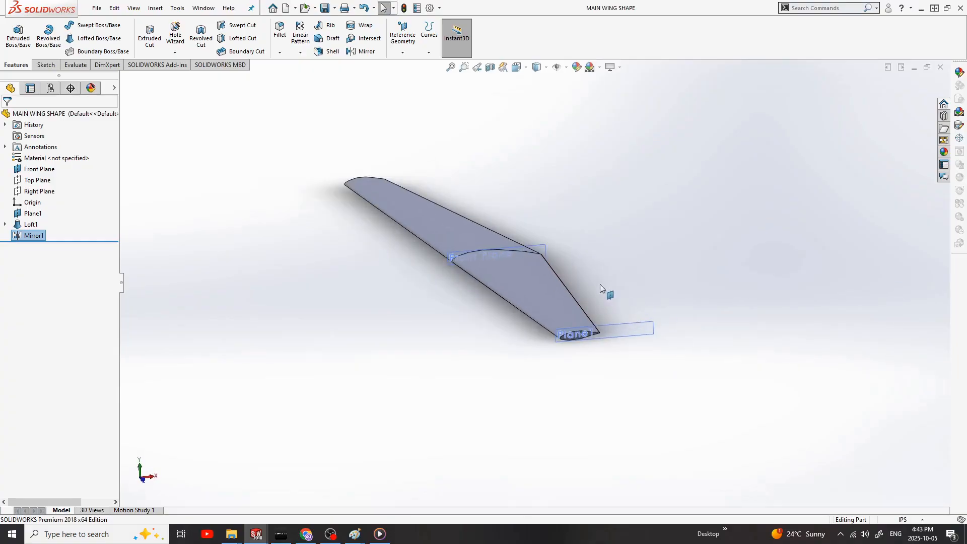
Step: Delete the mirror and loft features, keeping only the root and tip airfoil sketches
click(40, 236)
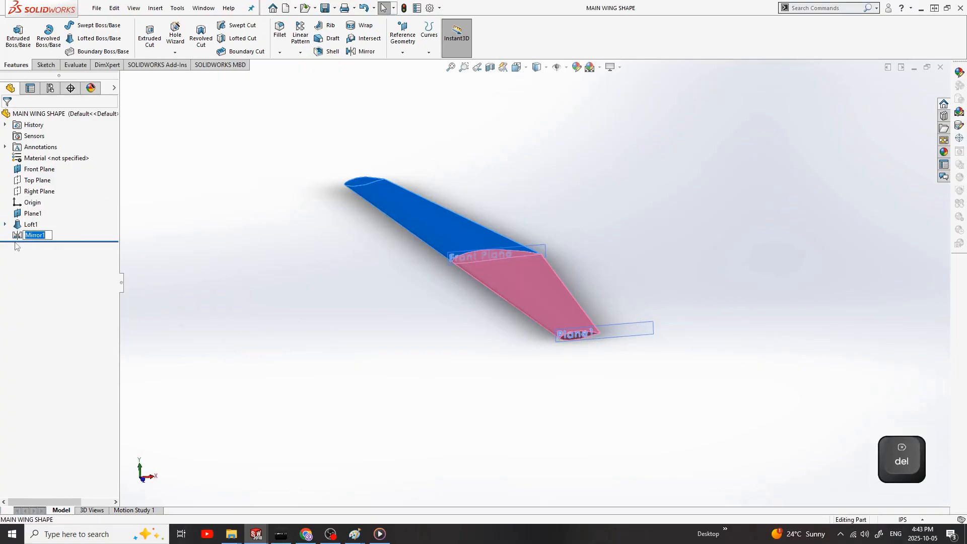
key(Delete)
key(Return)
click(31, 225)
key(Delete)
key(Return)
middle_drag(655, 267, 511, 270)
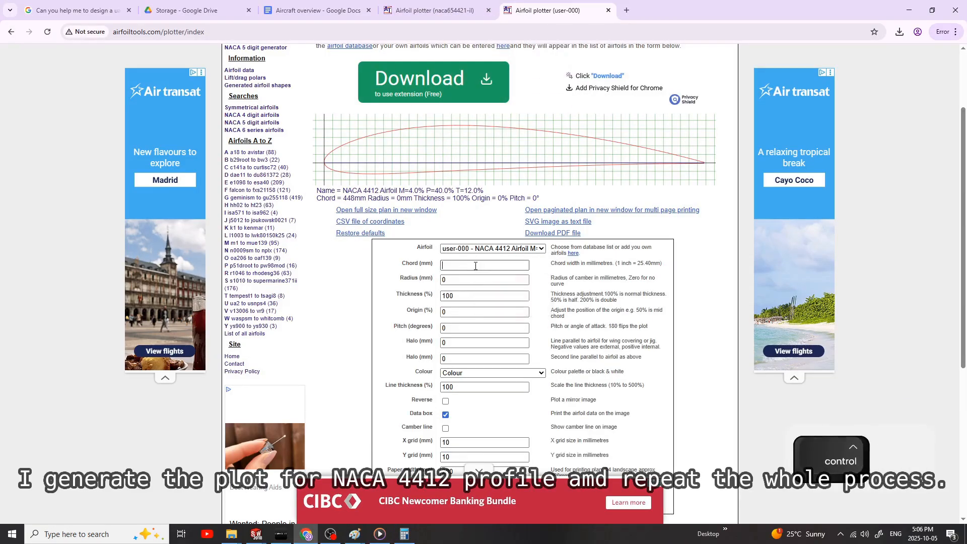
Step: Plot the NACA 4412 airfoil with a 325 mm chord in the airfoil plotter and download its coordinates as a CSV file
text(325)
key(Return)
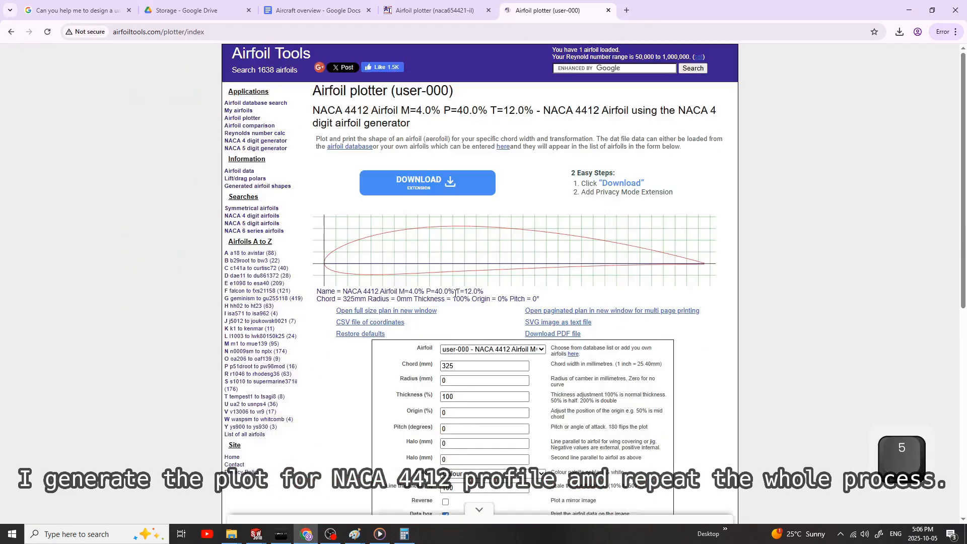
scroll(484, 272, down, 1)
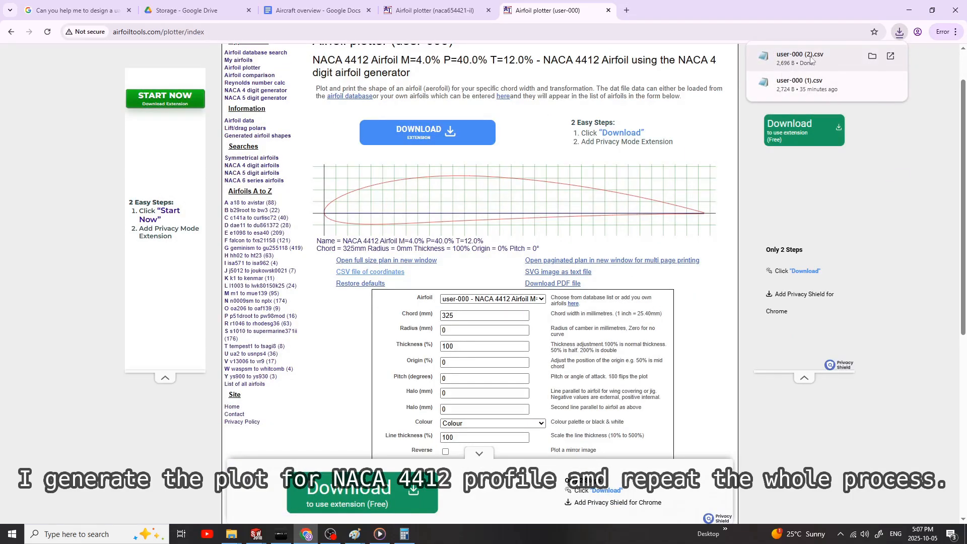
click(873, 56)
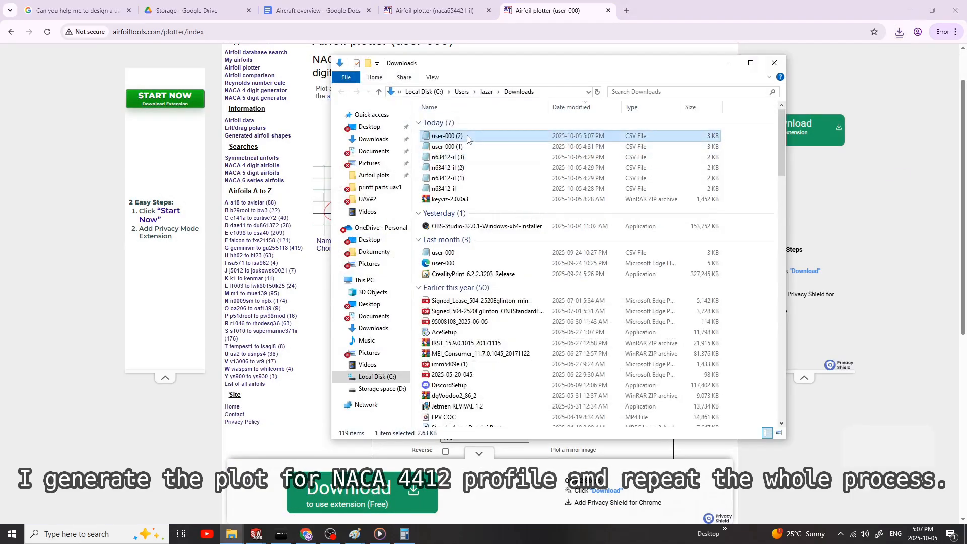
Step: Copy the downloaded user-000 (2) CSV file from Downloads into the Airfoil plots folder
drag(544, 438, 466, 217)
click(448, 147)
click(449, 136)
key(ctrl+c)
click(775, 63)
click(459, 9)
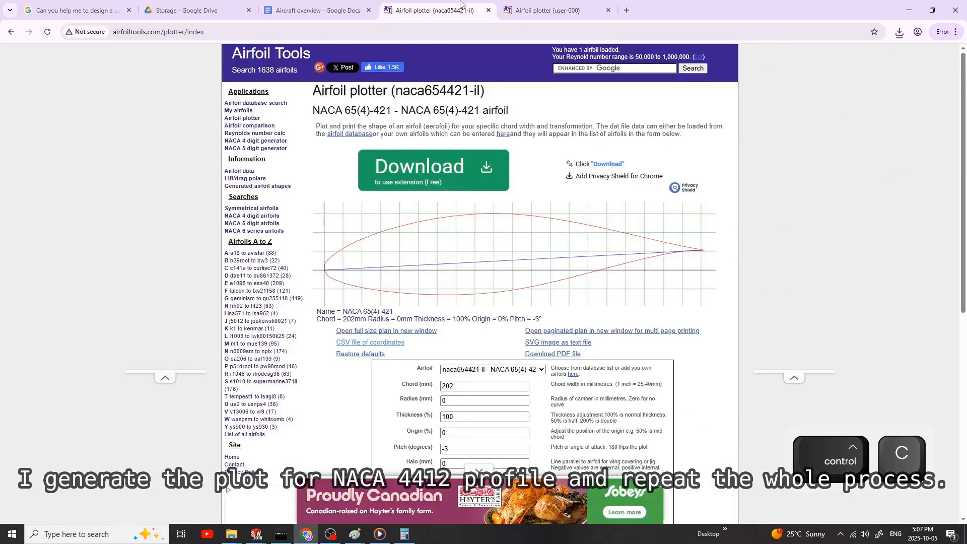
click(547, 10)
click(555, 486)
key(ctrl+v)
Step: Open the copied CSV file in Notepad and delete the header lines and the camber line data, leaving only the surface coordinates
double_click(380, 166)
drag(268, 103, 269, 177)
key(Delete)
scroll(380, 302, down, 16)
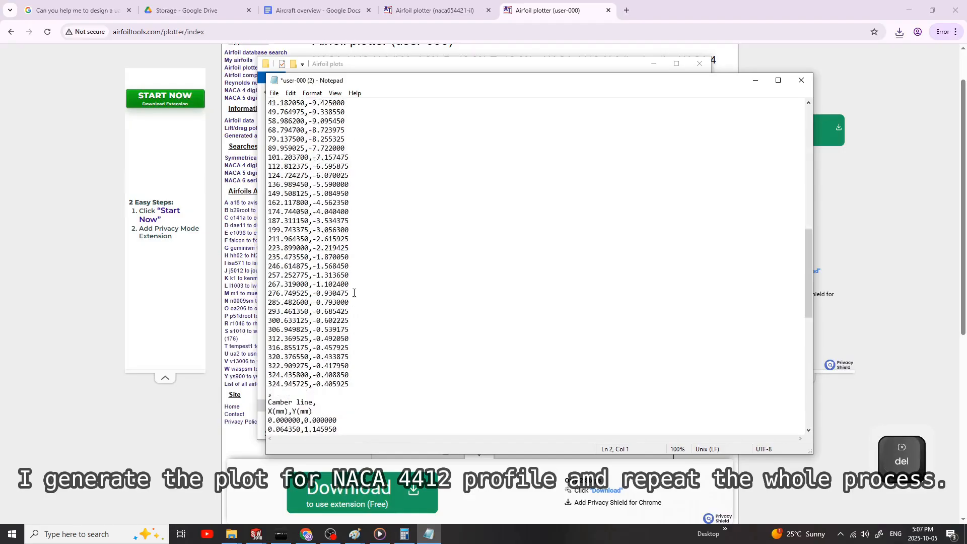
drag(268, 401, 352, 438)
key(Delete)
Step: Append ",0.0" to every coordinate line as the Z value and save the text file with MID SPAN in its name
scroll(379, 352, up, 1)
click(355, 122)
text(,0.0)
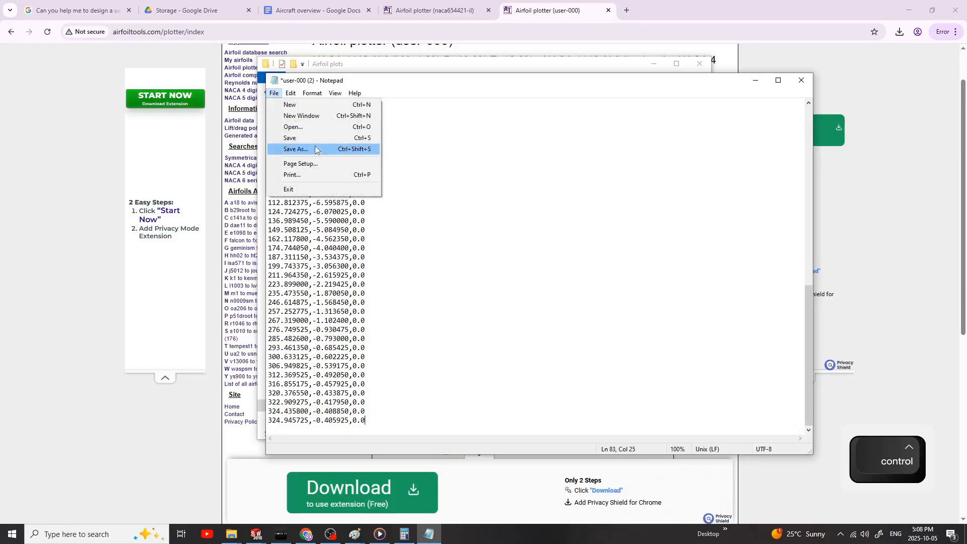
click(302, 147)
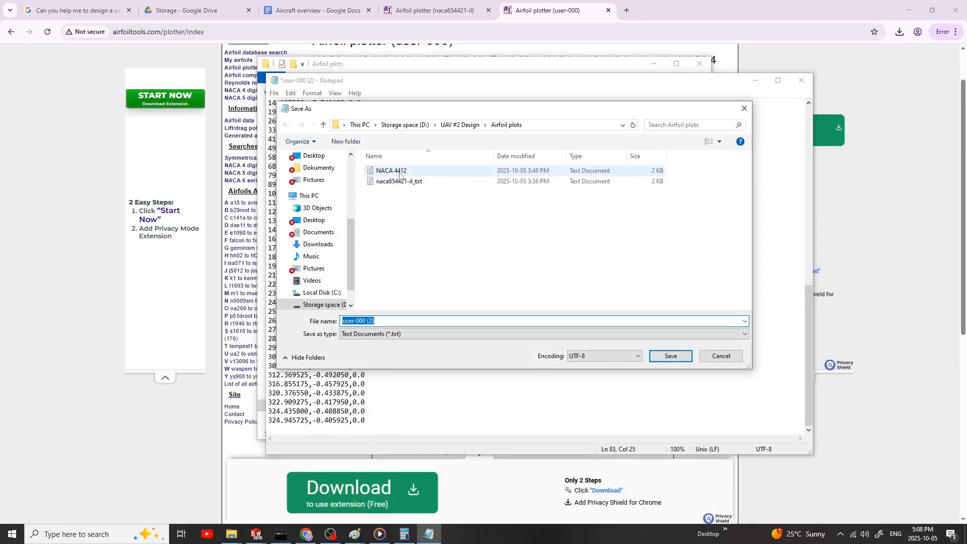
text(MID SPAN)
key(Return)
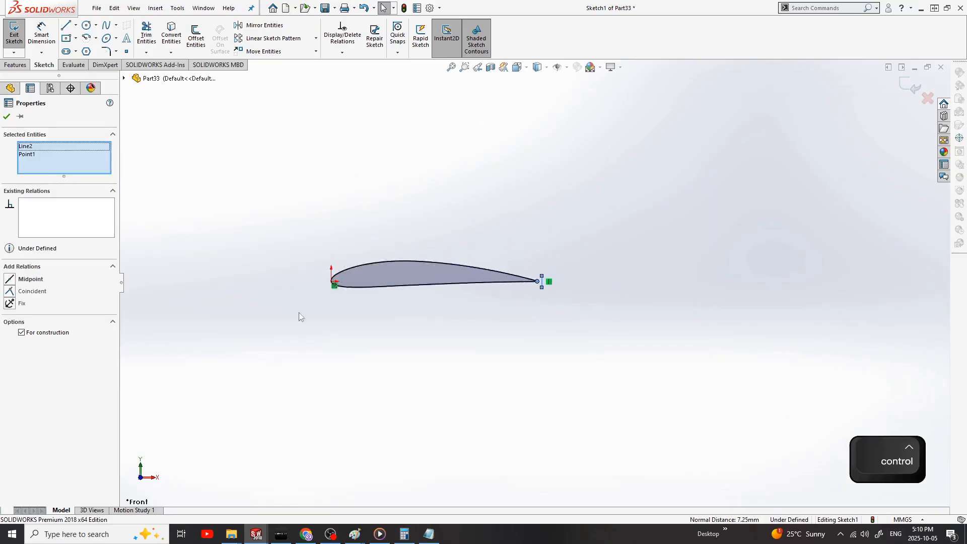
Step: Add a driven chord dimension between the mid-span airfoil's end construction lines and save the part as NACA 4412MID SPAN
key(l)
click(413, 153)
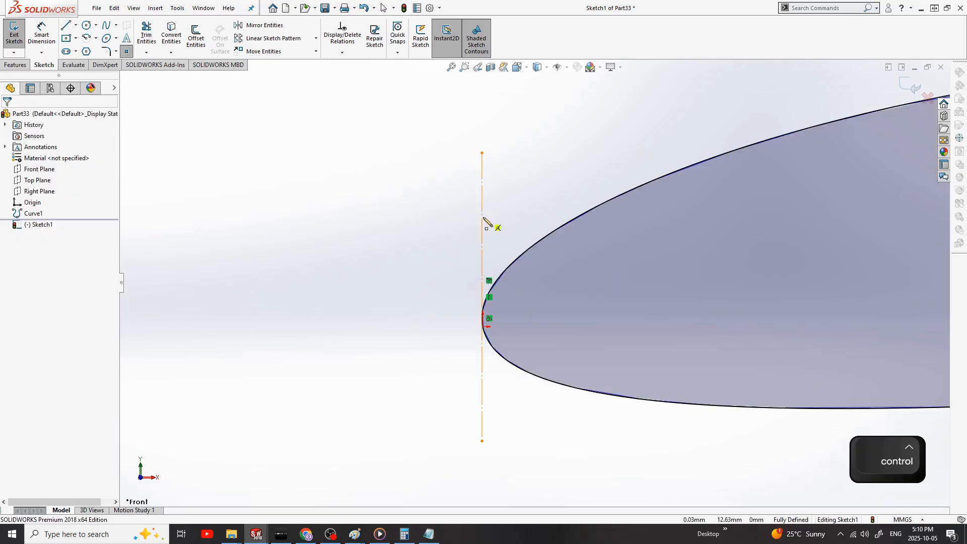
click(482, 218)
ctrl+click(655, 183)
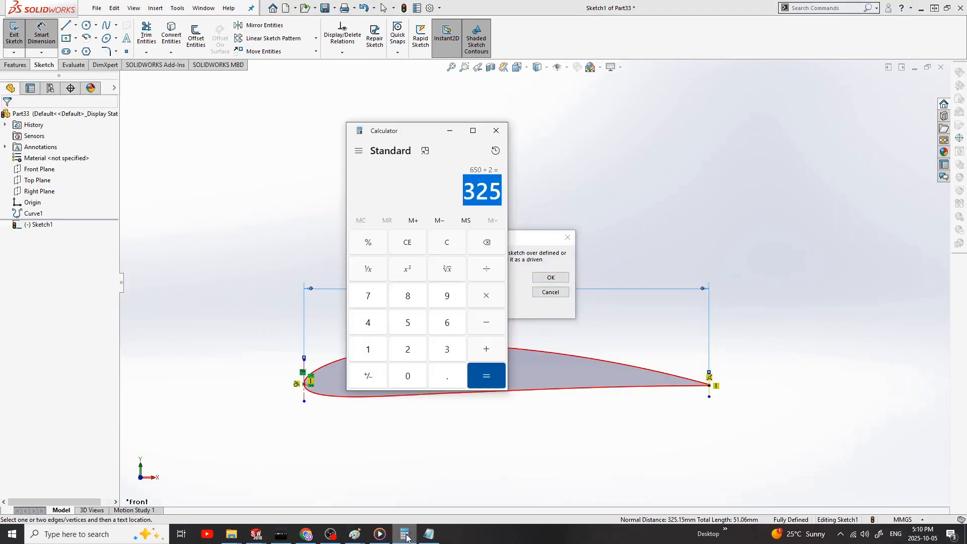
click(548, 278)
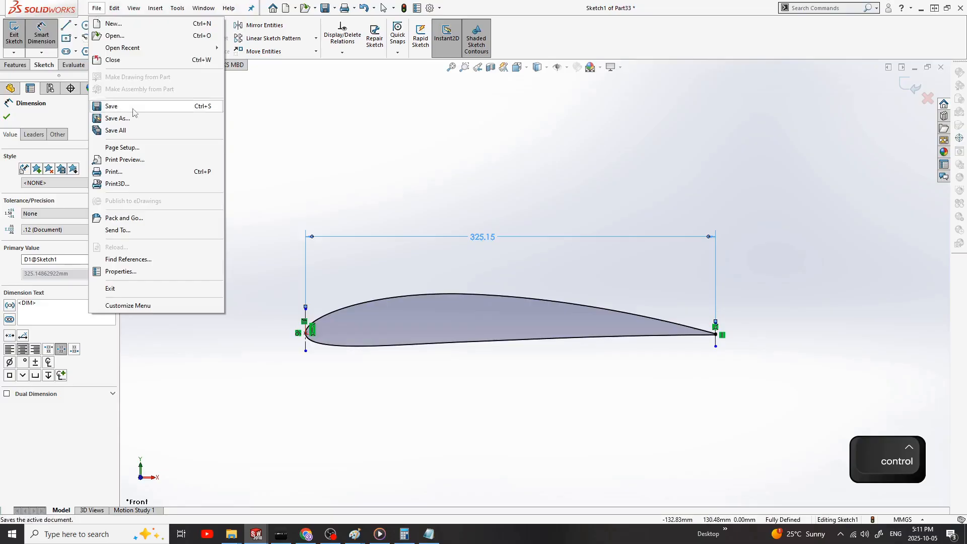
click(130, 113)
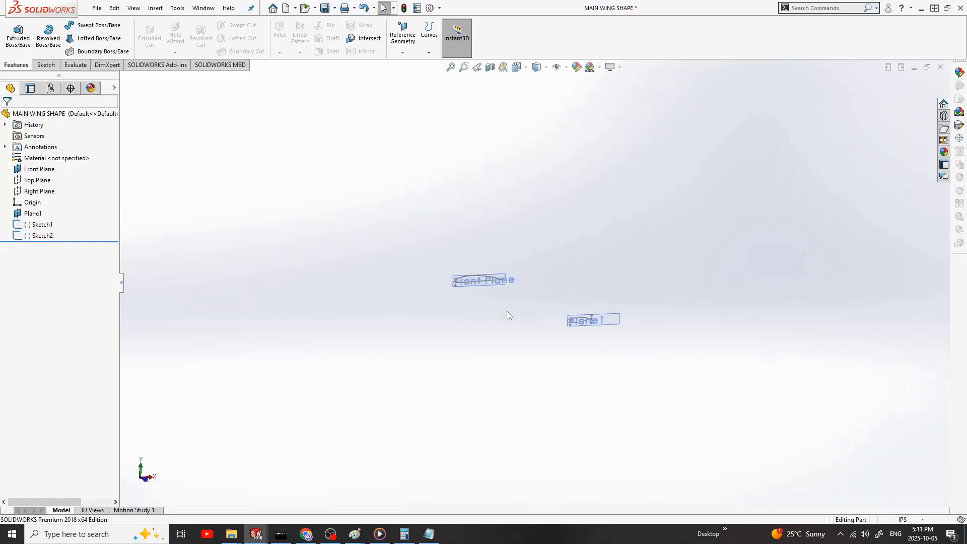
middle_drag(508, 311, 495, 321)
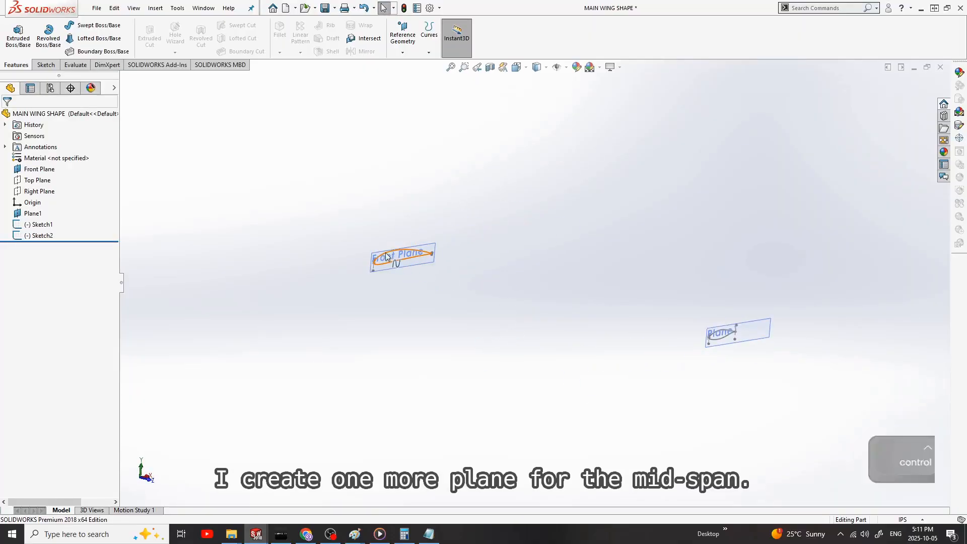
Step: Create a reference plane offset 1000 mm from the Front Plane, toward the wing tip
ctrl+drag(474, 286, 503, 281)
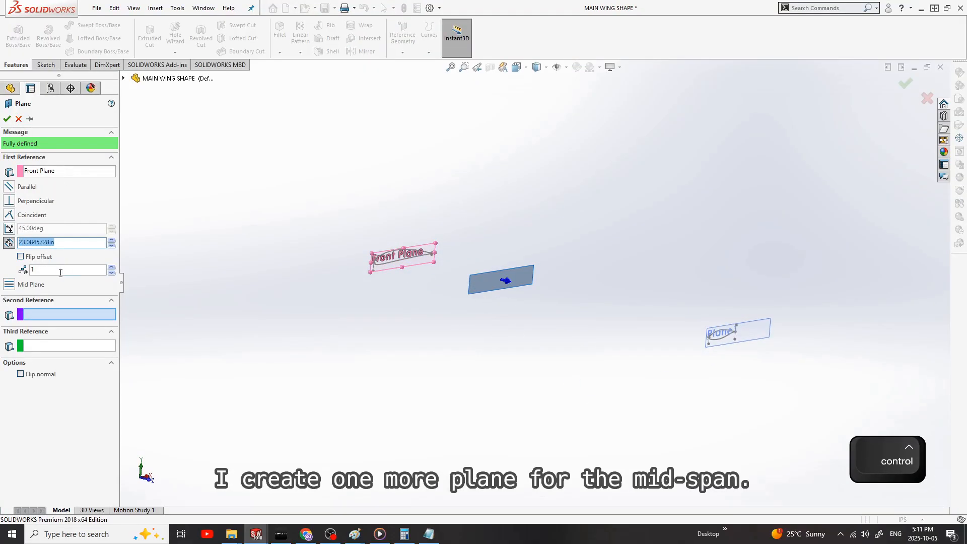
text(1000mm)
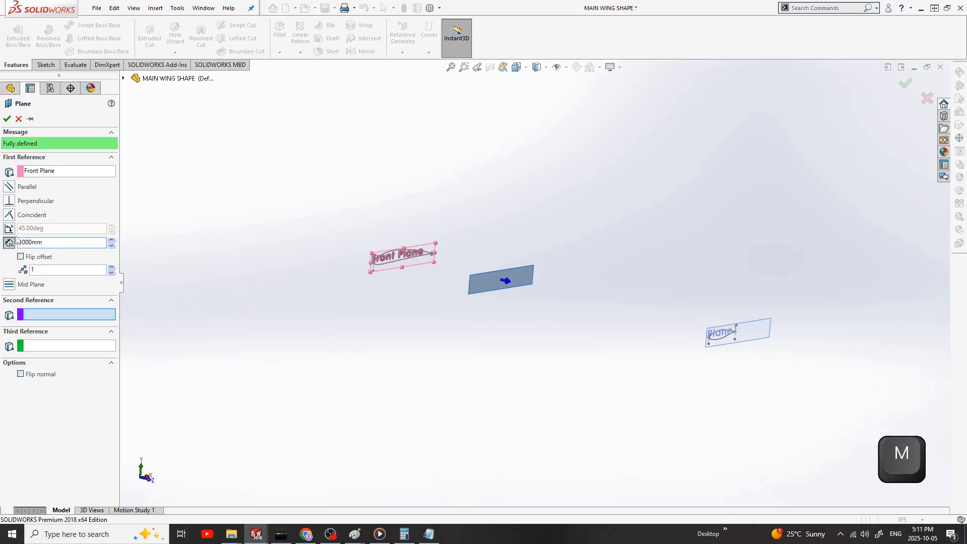
click(7, 119)
Step: Rename the Front Plane as WING ROOT, the 1000 mm offset plane as MID SPAN and the outermost plane as WING TIP
right_click(30, 213)
key(F2)
text(Wing)
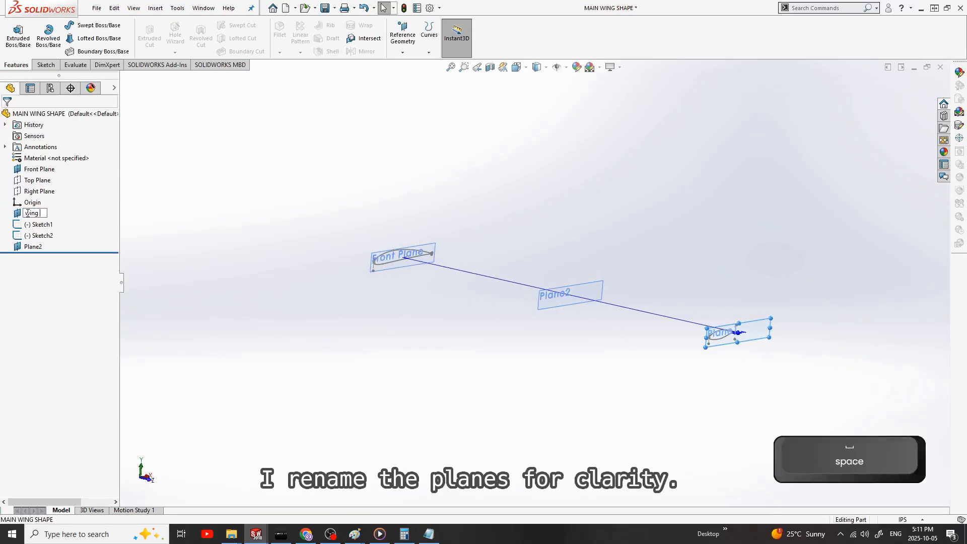
right_click(38, 250)
key(Escape)
right_click(30, 170)
click(63, 341)
text(WING ROOT)
double_click(35, 247)
text(MID SPAN)
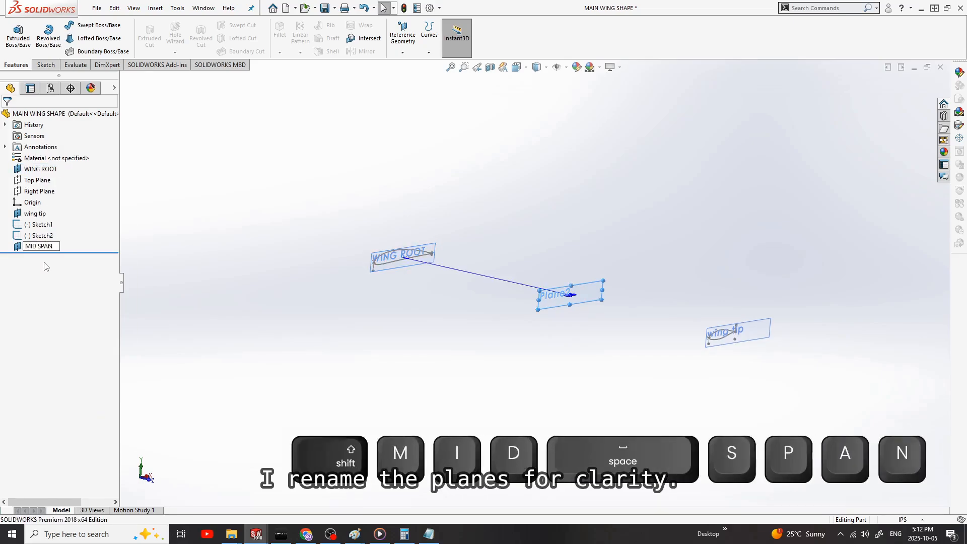
right_click(31, 215)
double_click(31, 217)
text(WING TIP)
click(43, 280)
Step: Start a new sketch on the MID SPAN plane
middle_drag(700, 318, 559, 313)
click(558, 303)
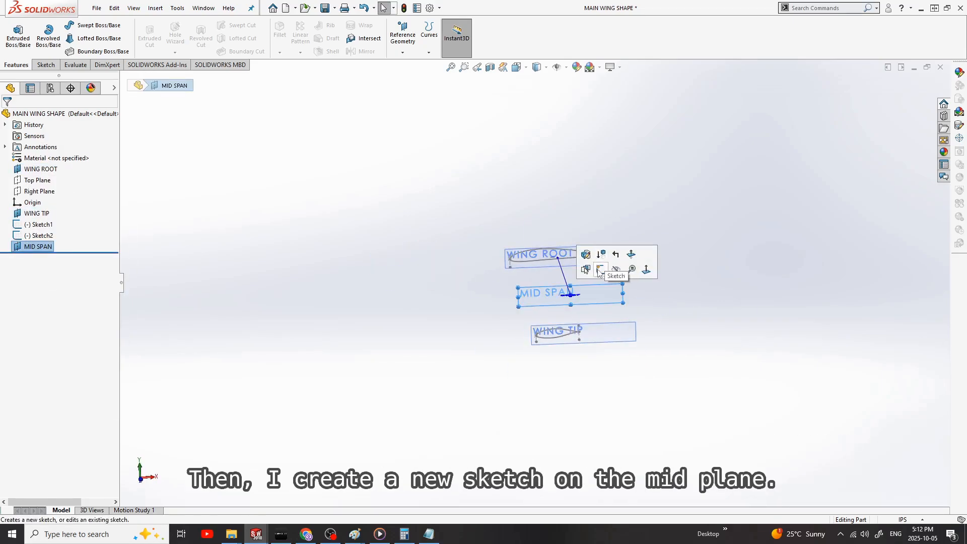
click(599, 271)
Step: Copy the complete airfoil sketch from the NACA 4412MID SPAN part and paste it into the MAIN WING SHAPE sketch on the MID SPAN plane
mouse_move(251, 538)
click(424, 483)
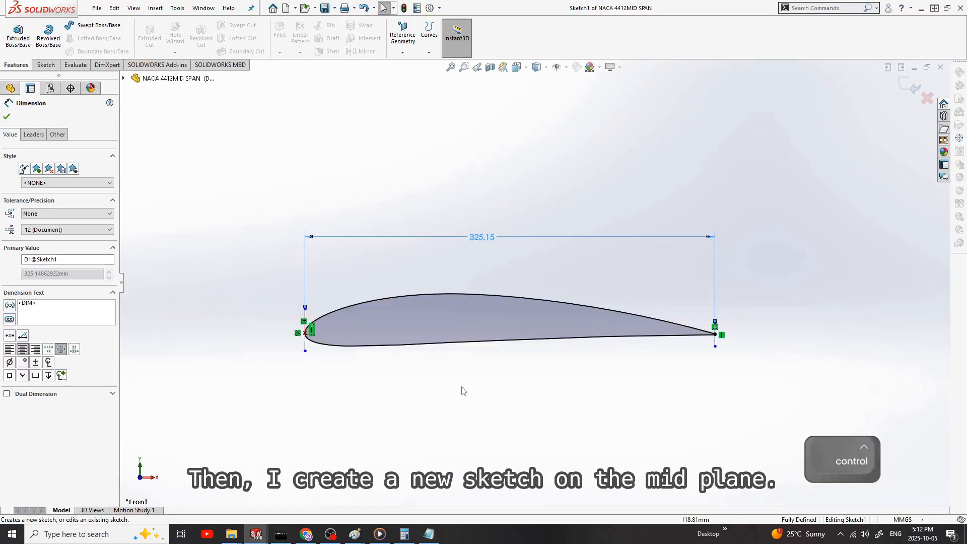
click(385, 150)
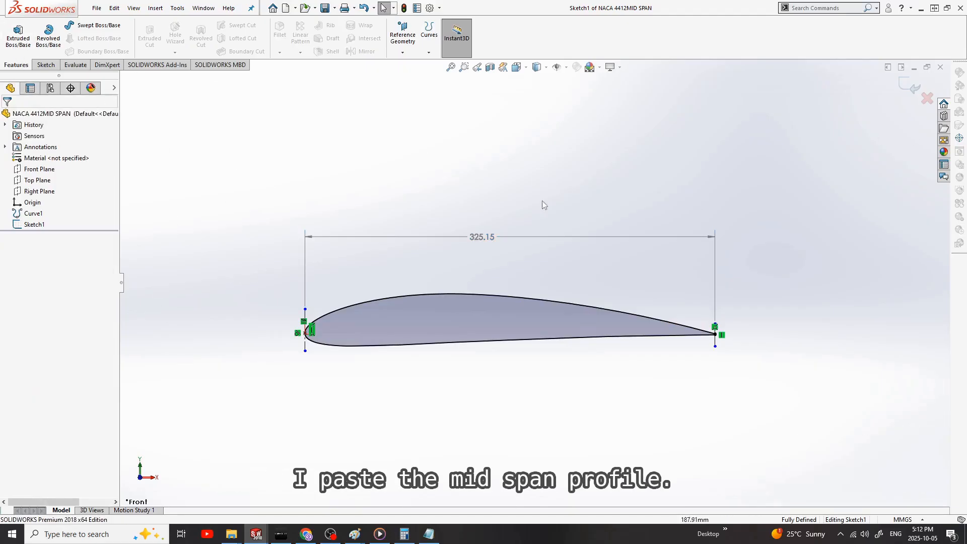
key(ctrl+a)
key(ctrl+c)
mouse_move(256, 535)
click(310, 493)
key(ctrl+1)
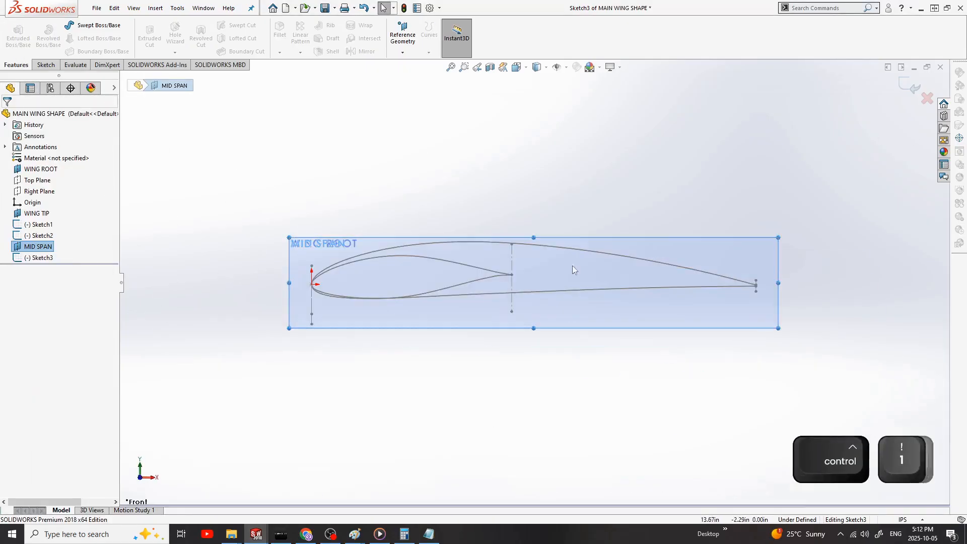
key(ctrl+v)
click(481, 470)
key(Delete)
Step: Add a chord dimension between the pasted airfoil's leading-edge and trailing-edge construction lines
click(45, 65)
click(42, 36)
click(391, 350)
scroll(507, 357, up, 3)
click(672, 331)
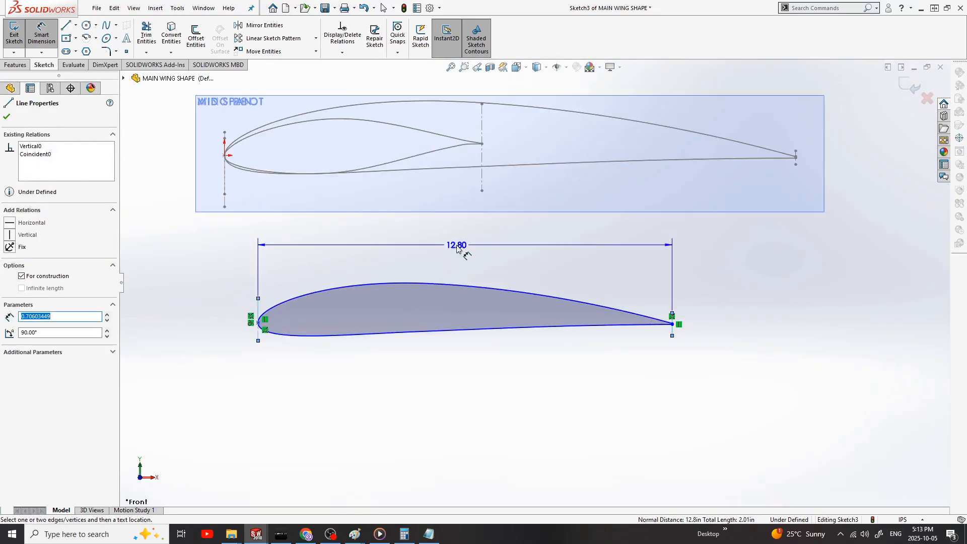
click(460, 250)
key(Escape)
Step: Try to make the pasted airfoil's leading-edge point coincident with the origin
click(258, 323)
key(Escape)
click(258, 322)
ctrl+click(224, 155)
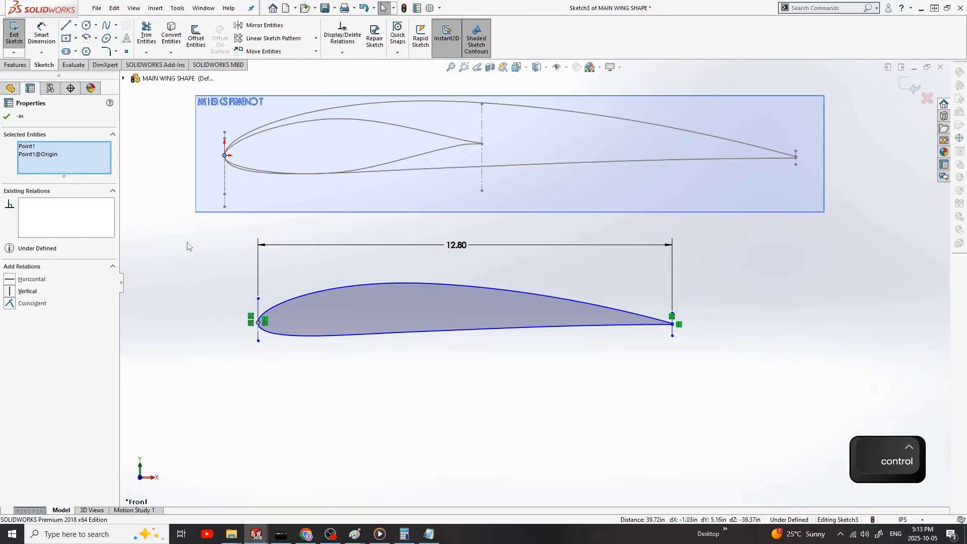
click(32, 303)
key(ctrl+z)
key(ctrl+a)
click(242, 247)
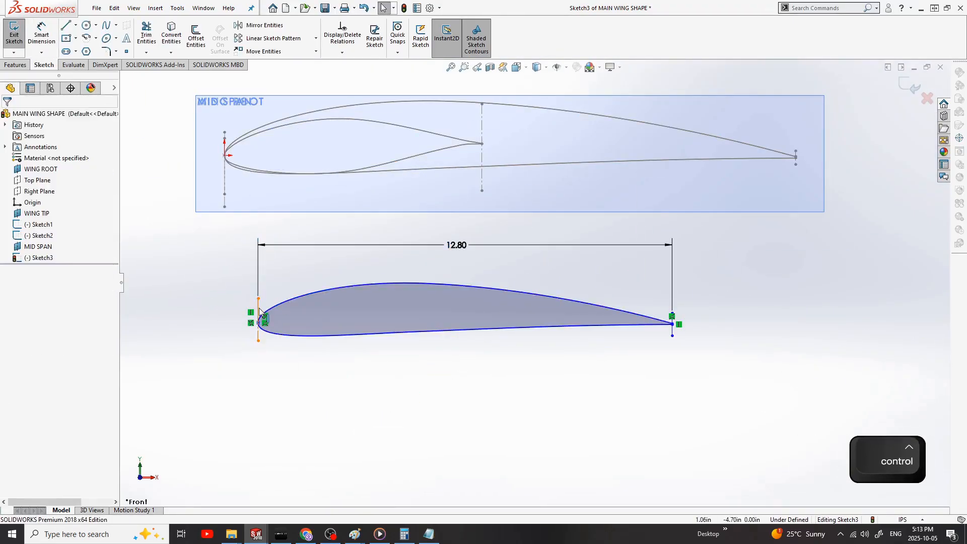
Step: Move the mid-span airfoil onto the origin by adding a Coincident relation between its leading-edge point and the origin
click(259, 308)
scroll(259, 308, down, 1)
key(Escape)
scroll(352, 293, down, 8)
drag(440, 239, 386, 232)
scroll(461, 284, up, 10)
drag(454, 285, 471, 288)
scroll(471, 282, up, 1)
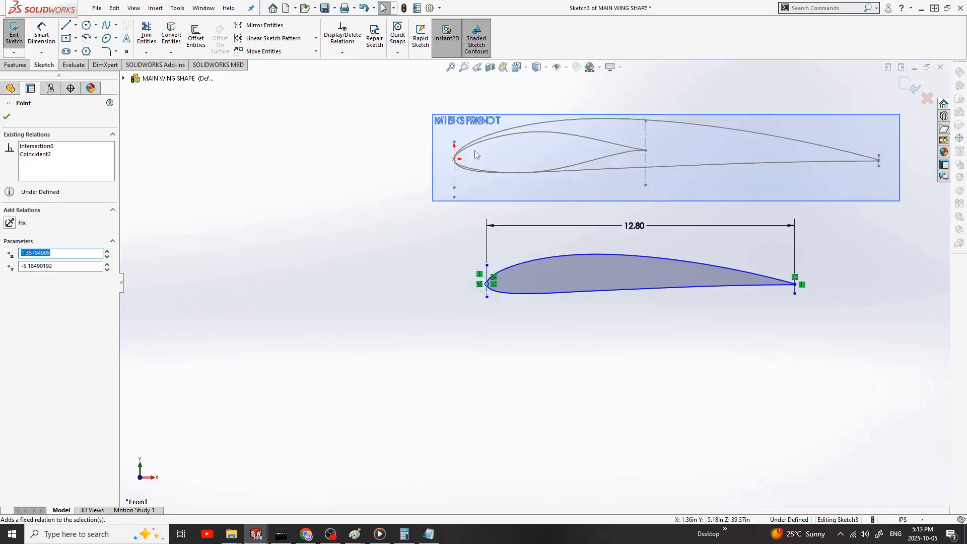
ctrl+click(454, 159)
click(10, 304)
Step: Reposition the ends of the mid-span airfoil's construction lines, stretching the leading-edge line upward past the profile
click(452, 174)
scroll(466, 174, down, 3)
key(Escape)
drag(904, 272, 904, 282)
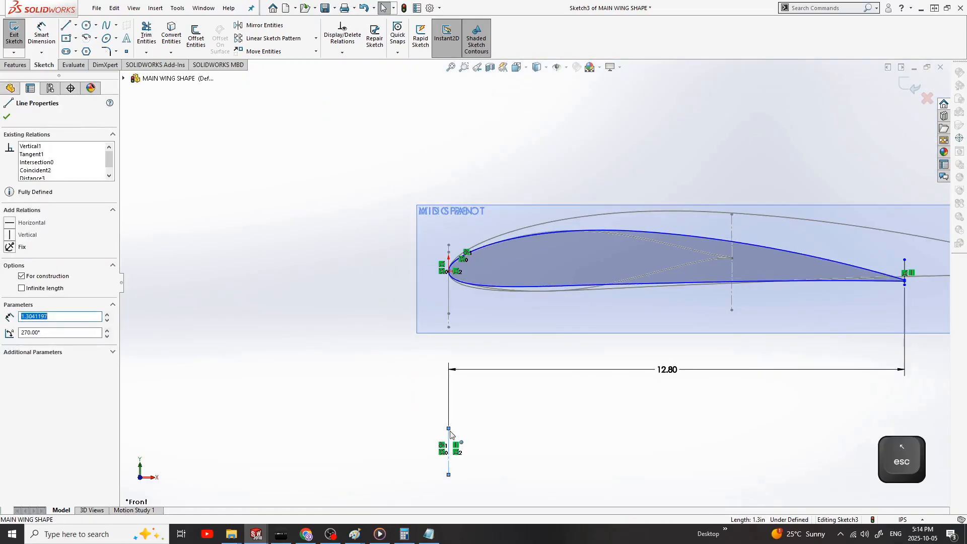
drag(449, 427, 448, 100)
Step: Exit the mid-span sketch and save the MAIN WING SHAPE part
scroll(534, 252, up, 3)
drag(612, 333, 583, 178)
scroll(913, 163, down, 2)
click(912, 87)
scroll(534, 309, up, 3)
mouse_move(453, 385)
middle_down()
mouse_move(501, 403)
mouse_move(497, 413)
middle_up()
scroll(560, 328, up, 4)
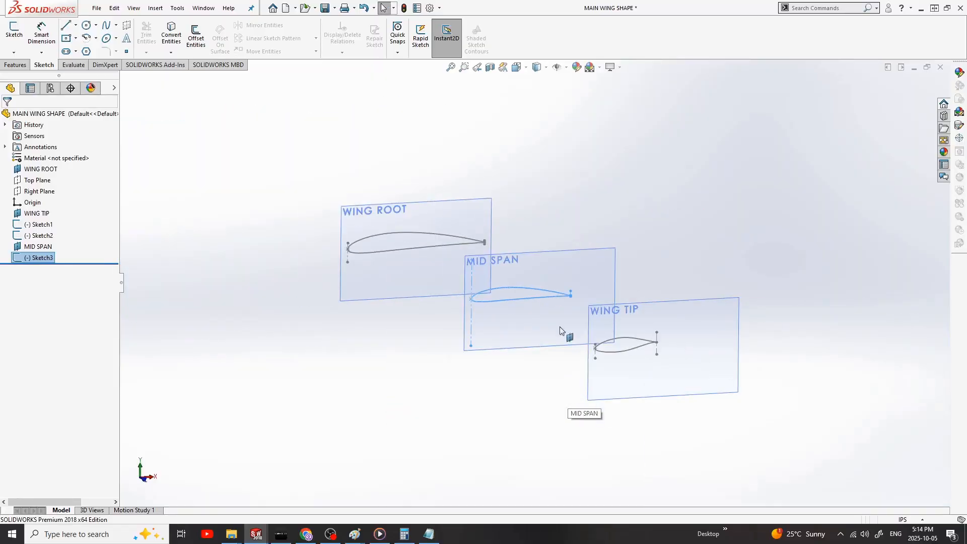
click(629, 242)
mouse_move(630, 243)
middle_down()
mouse_move(618, 231)
mouse_move(562, 222)
mouse_move(555, 229)
mouse_move(658, 246)
mouse_move(556, 301)
middle_up()
scroll(556, 301, down, 1)
key(ctrl+s)
scroll(635, 333, up, 4)
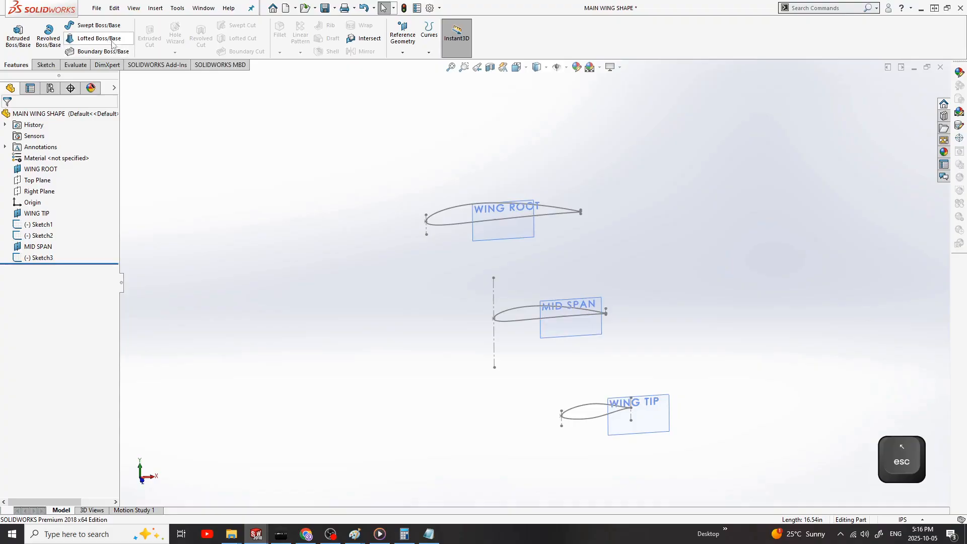
Step: Loft a solid between the wing root and mid-span airfoil profiles, picking both near their trailing edges
click(99, 38)
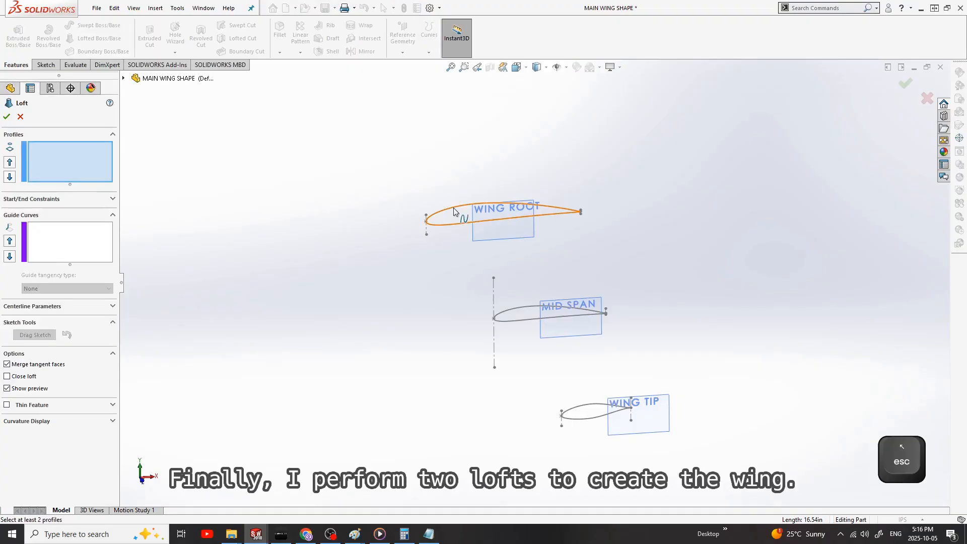
click(580, 211)
click(605, 314)
key(Return)
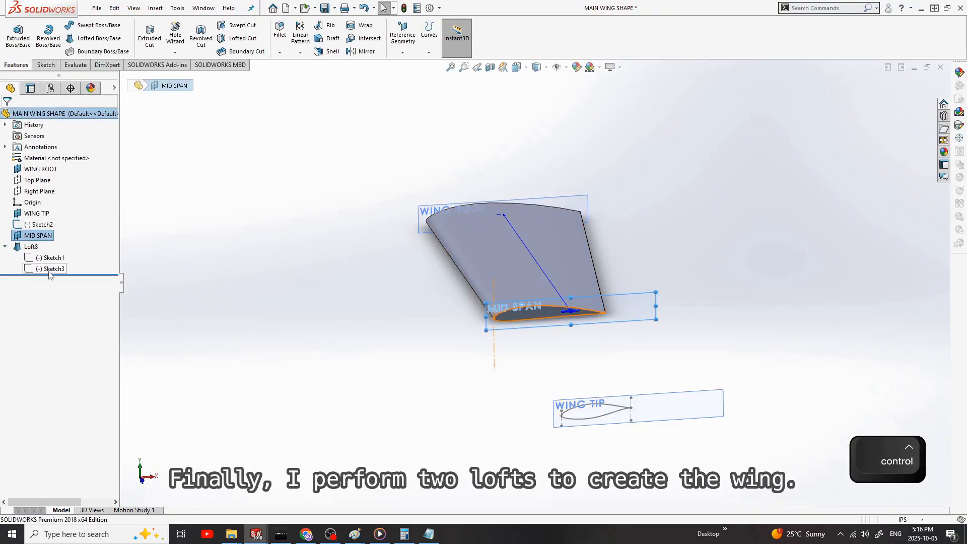
Step: Loft a second solid from the mid-span airfoil sketch to the wing tip profile and save the part
click(51, 269)
click(99, 38)
ctrl+click(607, 418)
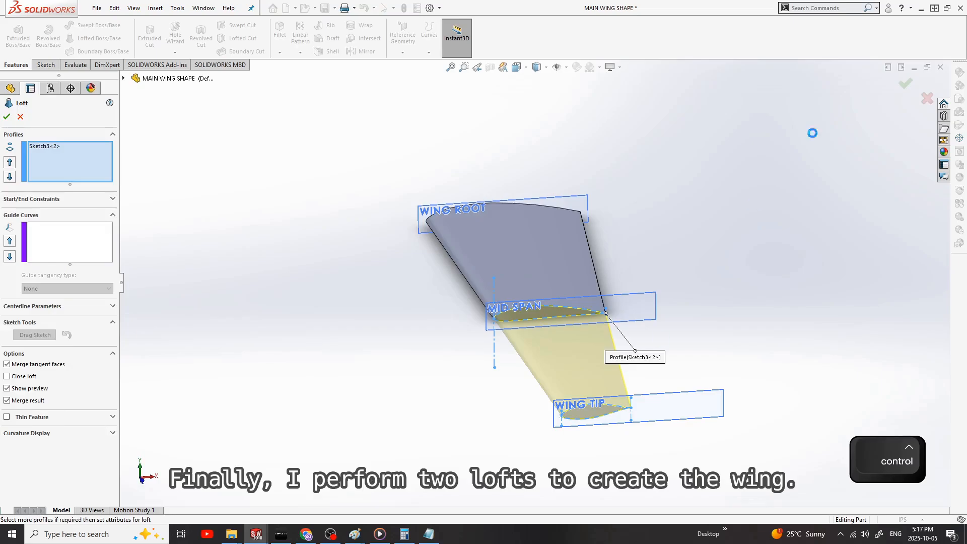
click(905, 83)
mouse_move(699, 346)
middle_down()
mouse_move(633, 301)
mouse_move(566, 335)
middle_up()
key(ctrl+1)
middle_drag(533, 379, 383, 216)
key(ctrl+s)
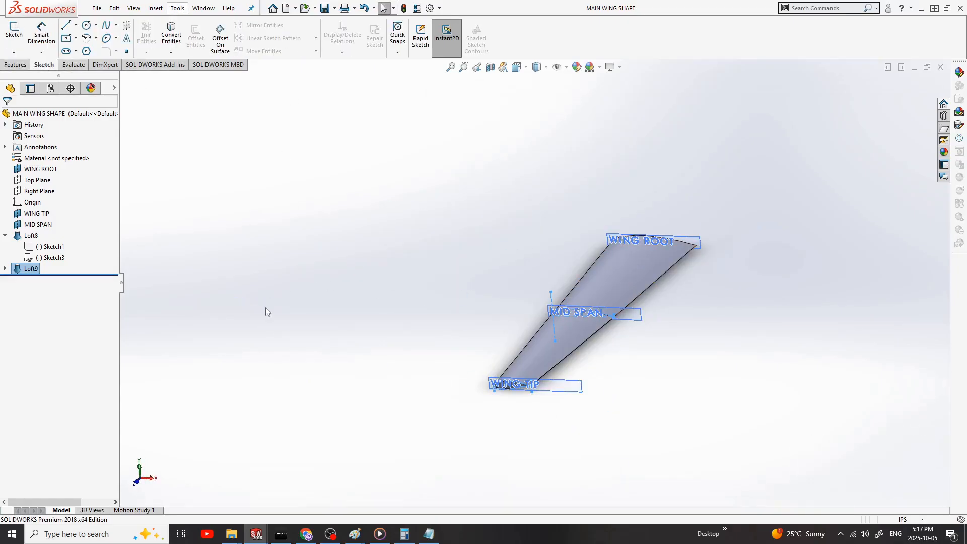
Step: Mirror both wing lofts about the WING ROOT plane to form the full span
click(314, 88)
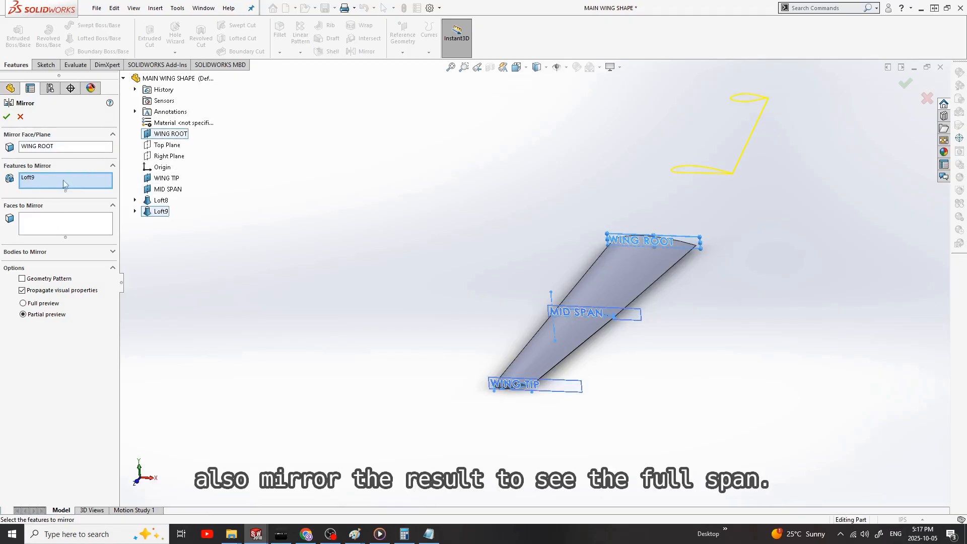
click(162, 201)
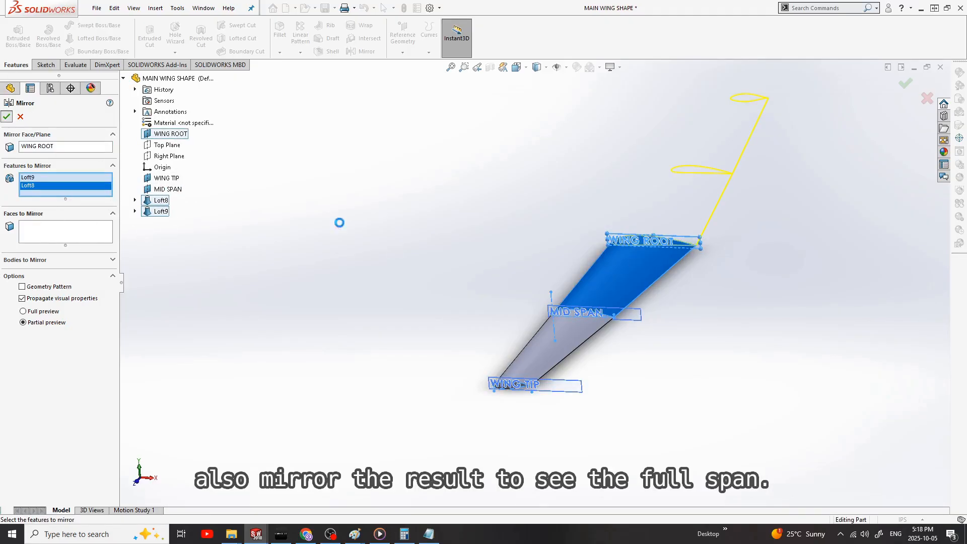
scroll(672, 258, up, 3)
Step: Inspect the full-span wing from the top view and from several angles
middle_drag(672, 259, 609, 379)
key(ctrl+5)
click(619, 366)
scroll(586, 302, up, 4)
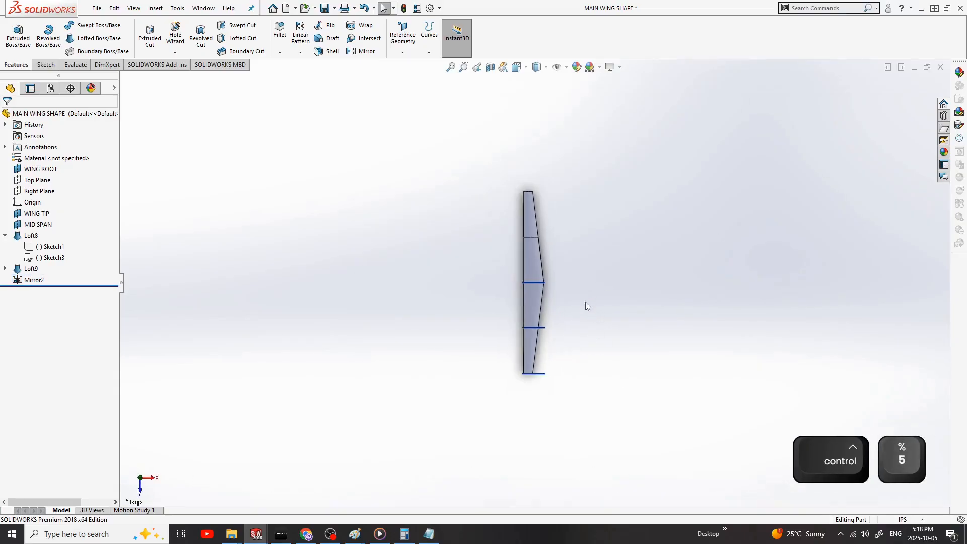
middle_drag(585, 301, 553, 296)
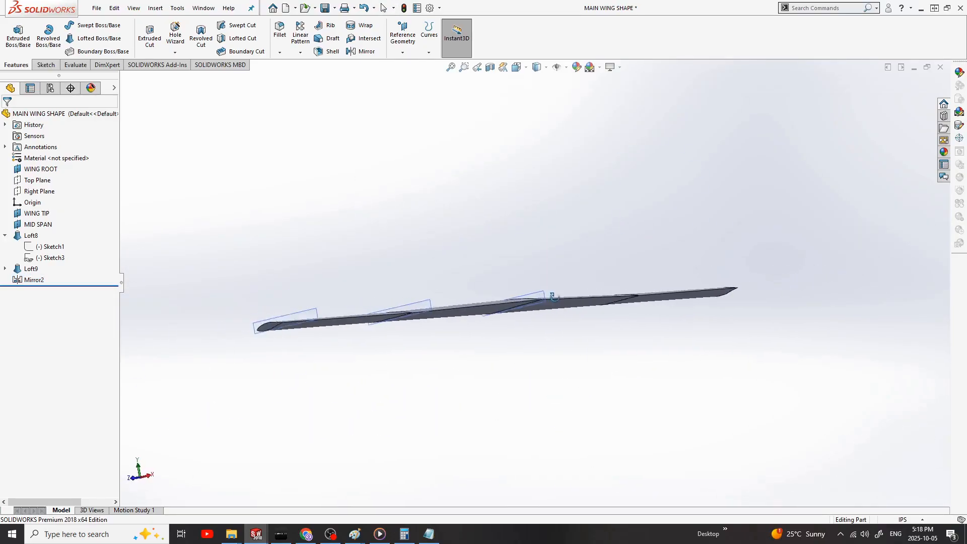
middle_drag(617, 283, 669, 241)
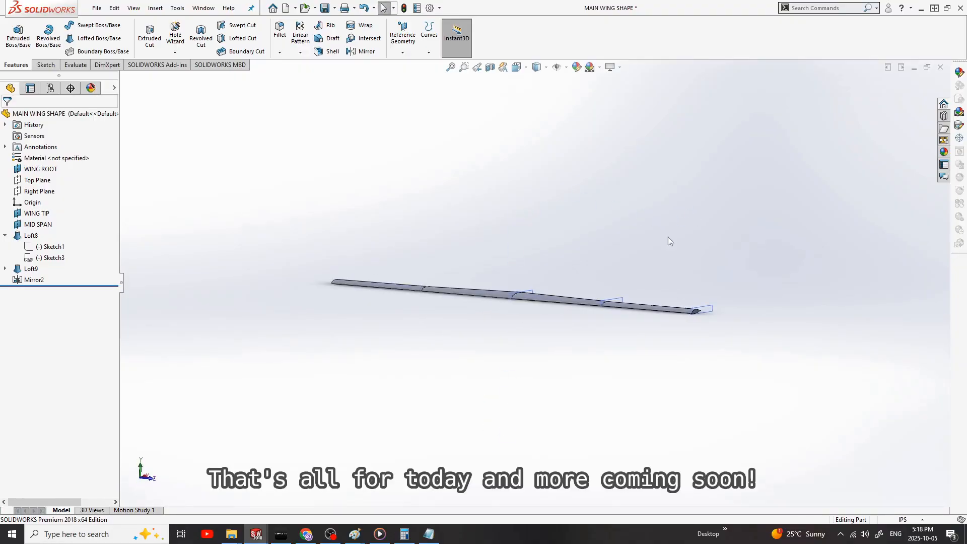
click(440, 540)
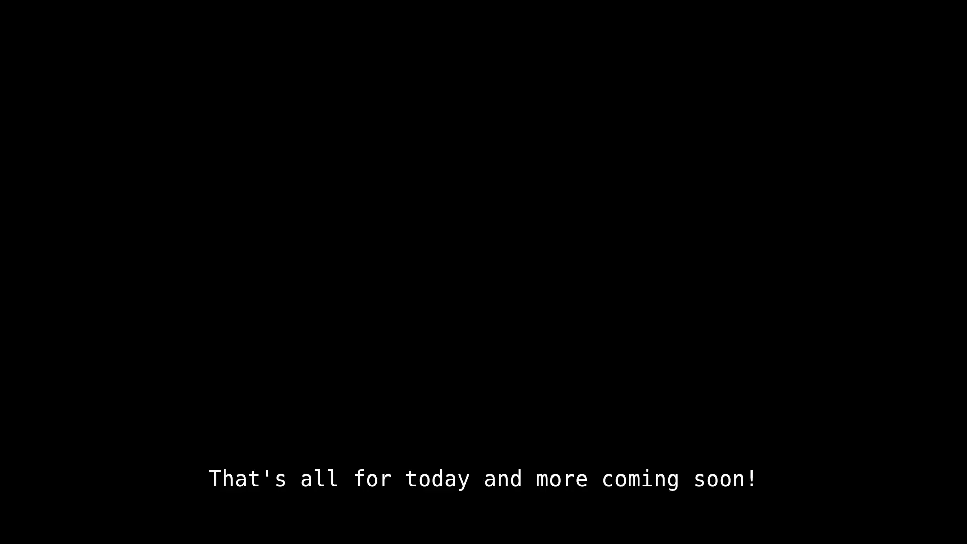